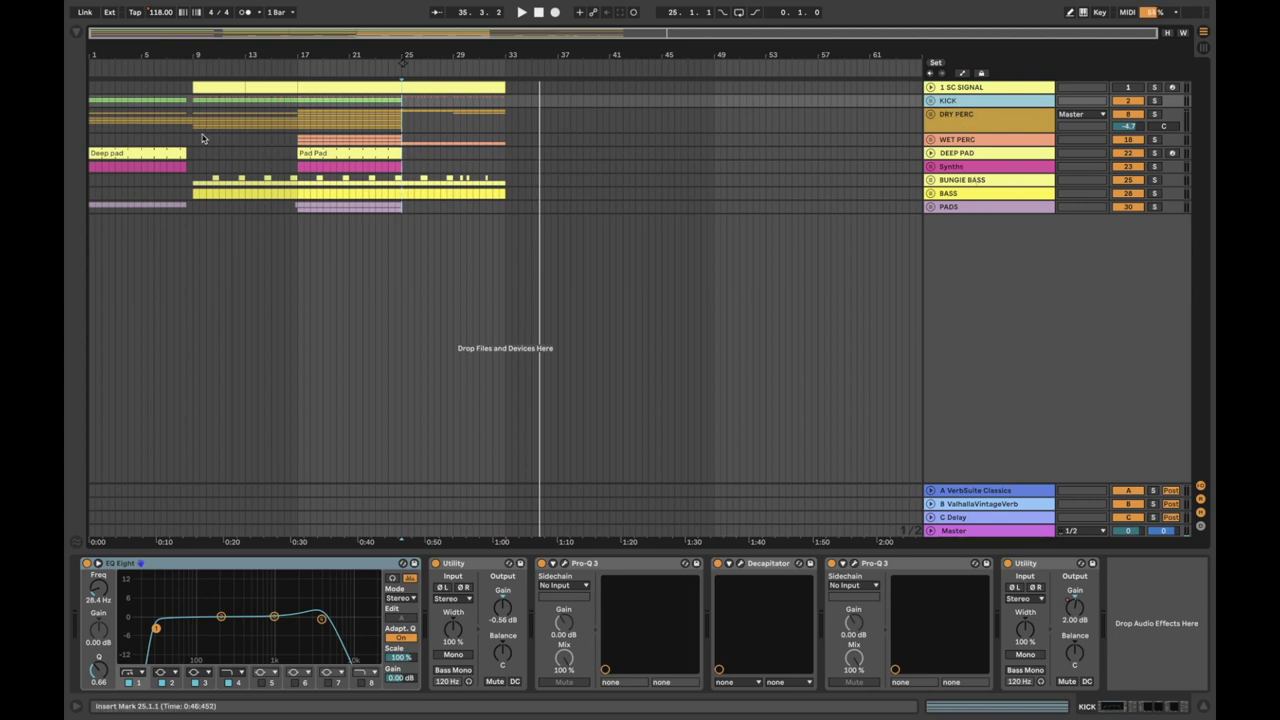
Step: Play the whole arrangement from bar 1
left_click(90, 141)
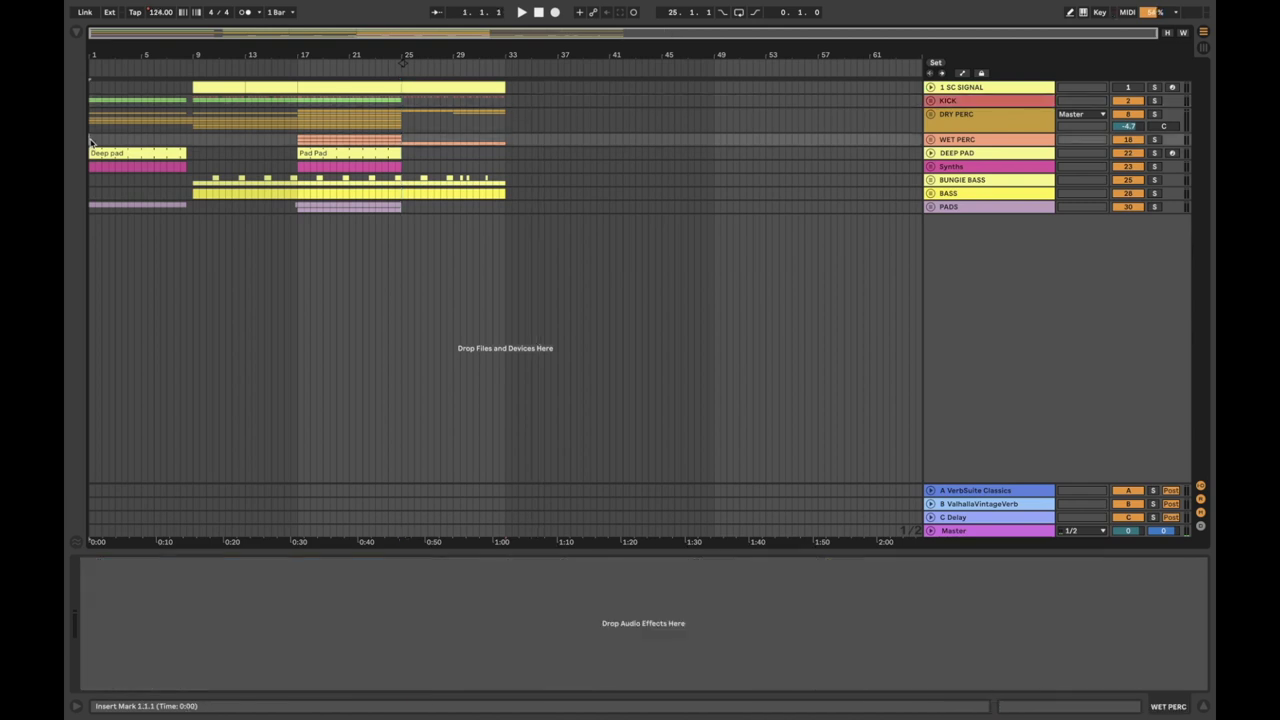
key("space")
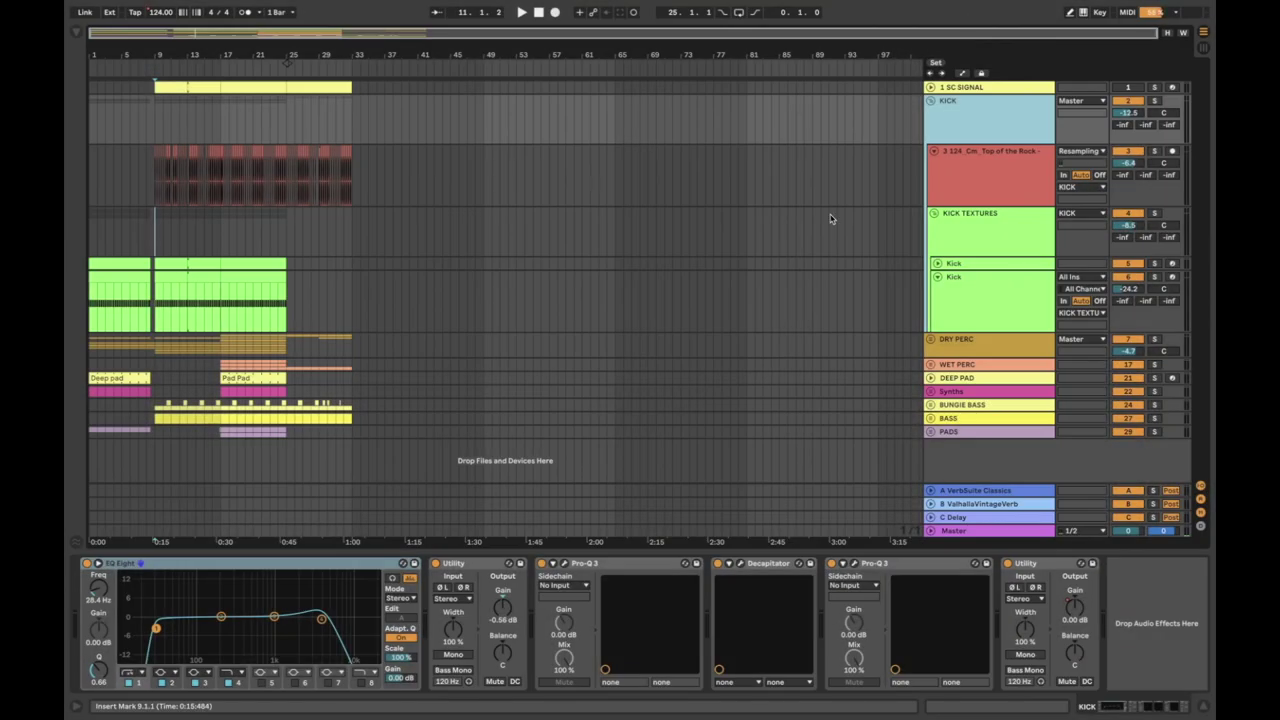
Step: Solo the Top of the Rock kick sample track and play its first clips around bar 9
left_click(945, 193)
left_click_drag(153, 54, 153, 165)
left_click_drag(240, 57, 241, 110)
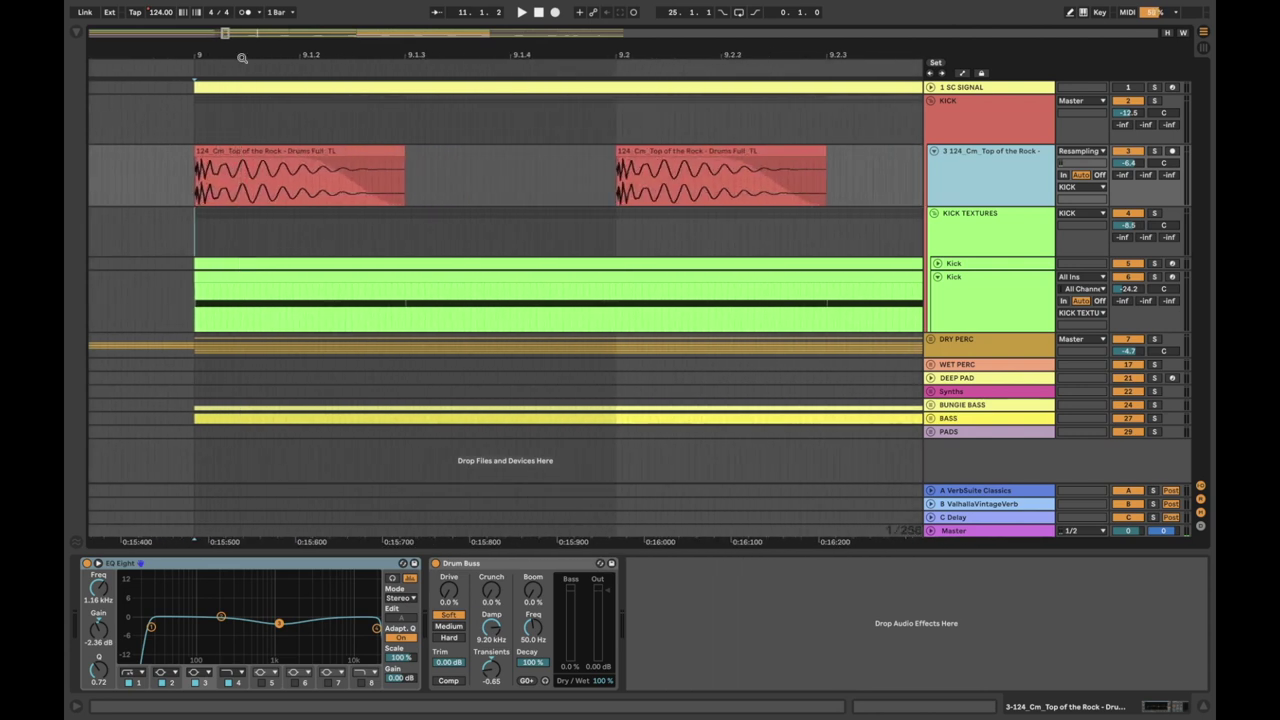
left_click(313, 151)
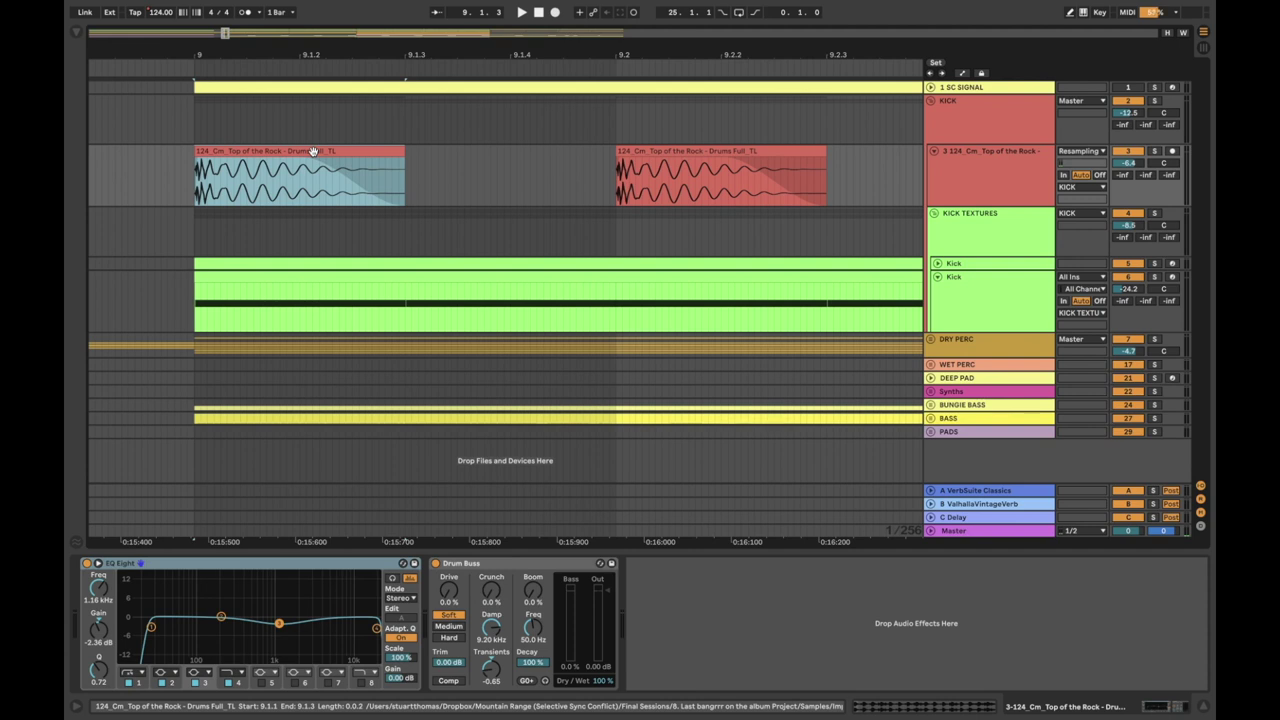
left_click(1153, 152)
key("space")
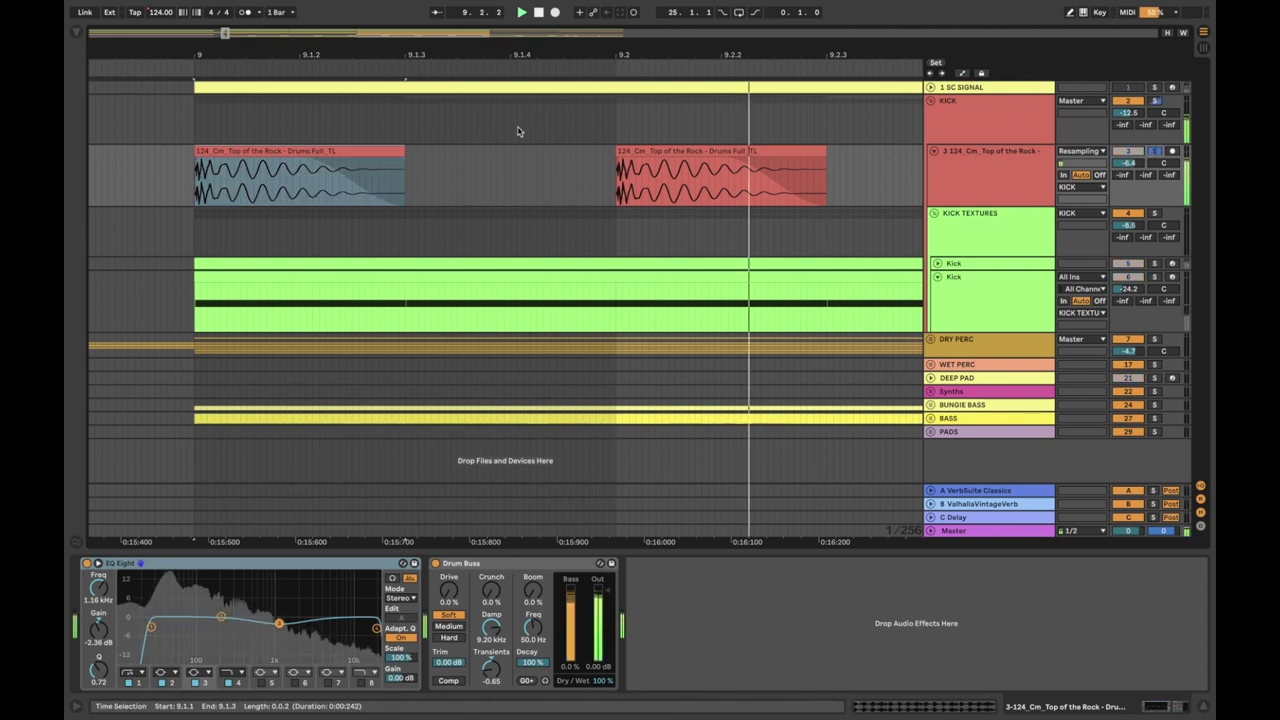
Step: Examine the Drum Buss on the kick sample track while playing the soloed kick from just before bar 9
left_click_drag(543, 55, 530, 32)
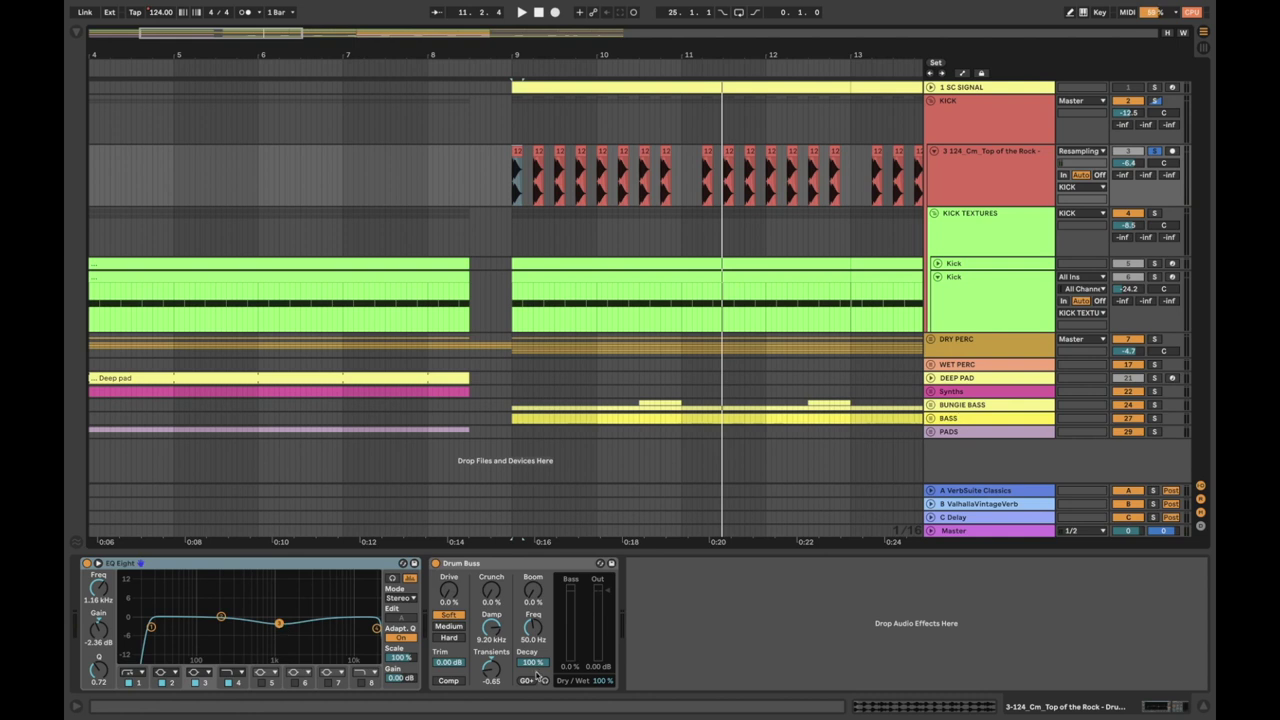
left_click(531, 569)
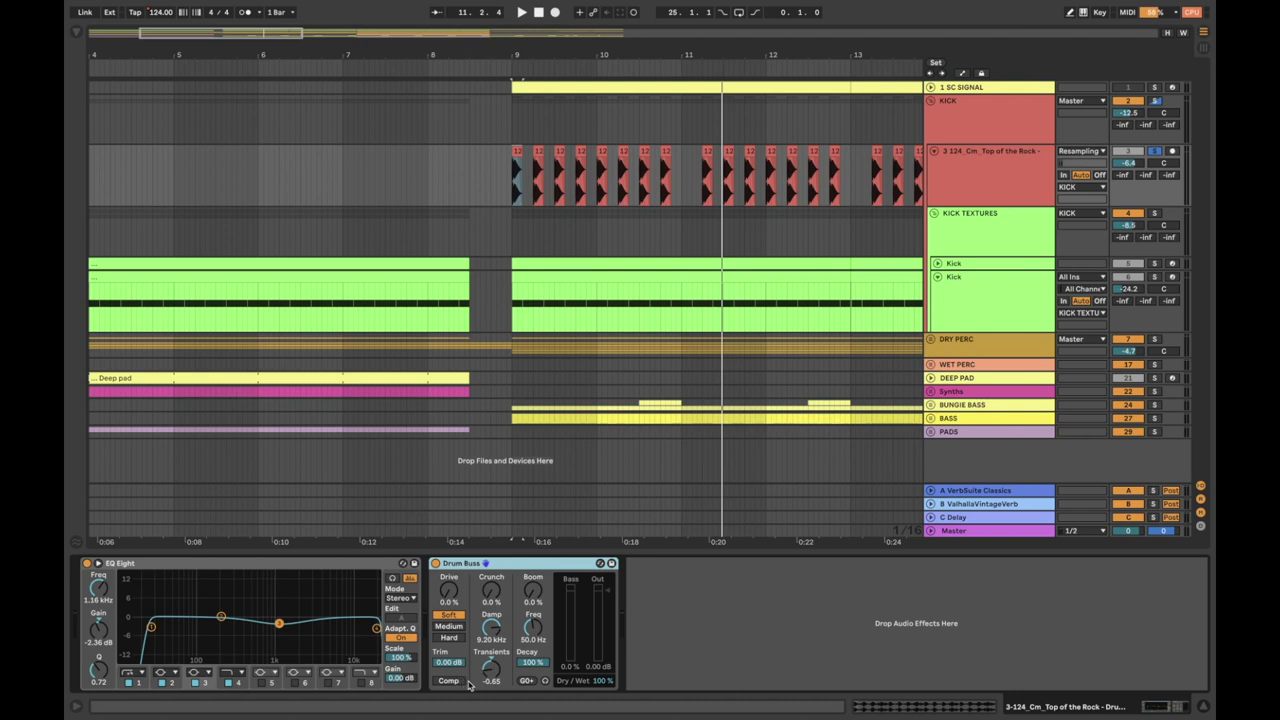
left_click(513, 198)
key("space")
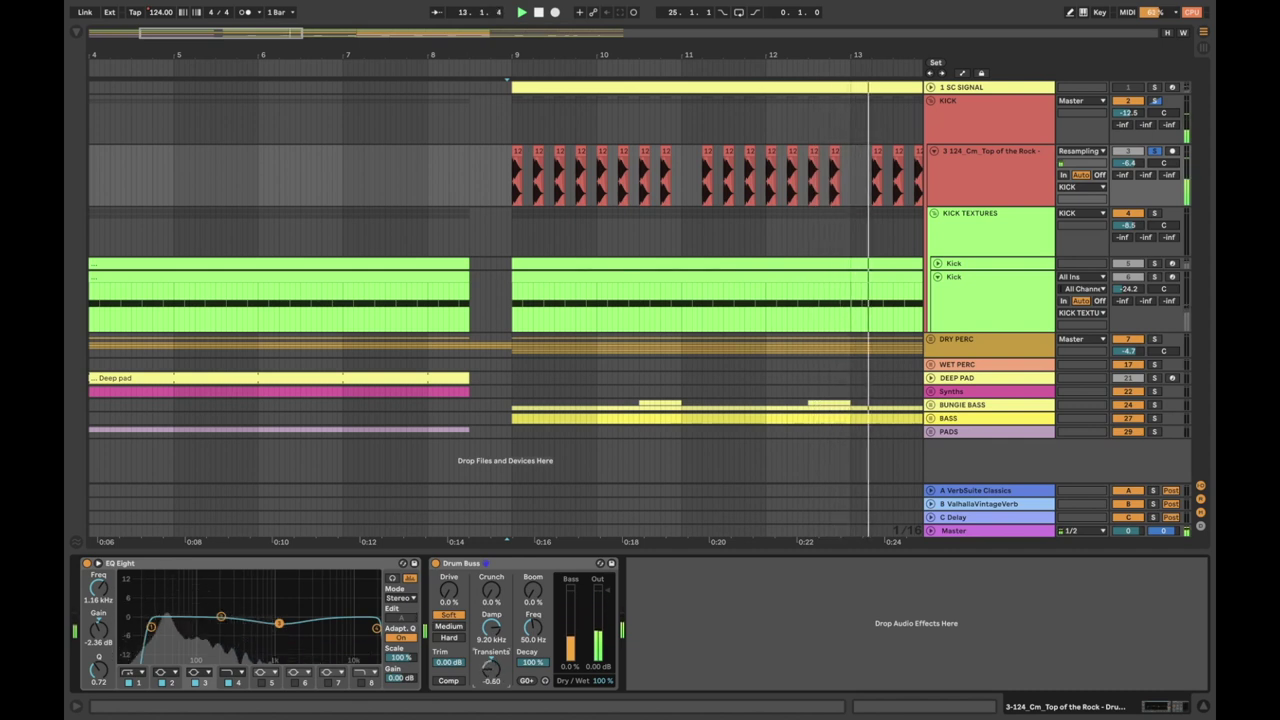
key("space")
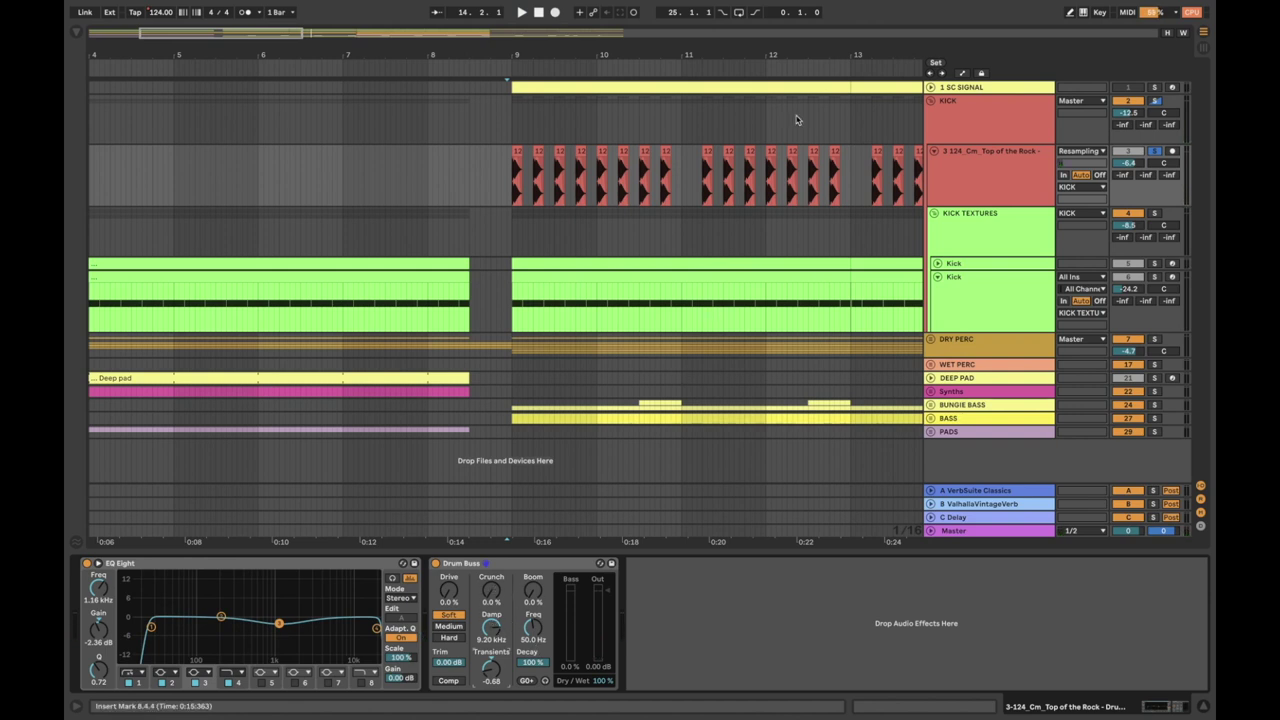
Step: Solo the KICK TEXTURES group and play it from bar 9 with its volume temporarily raised to 6.0 dB
left_click_drag(833, 50, 380, 50)
left_click(955, 179)
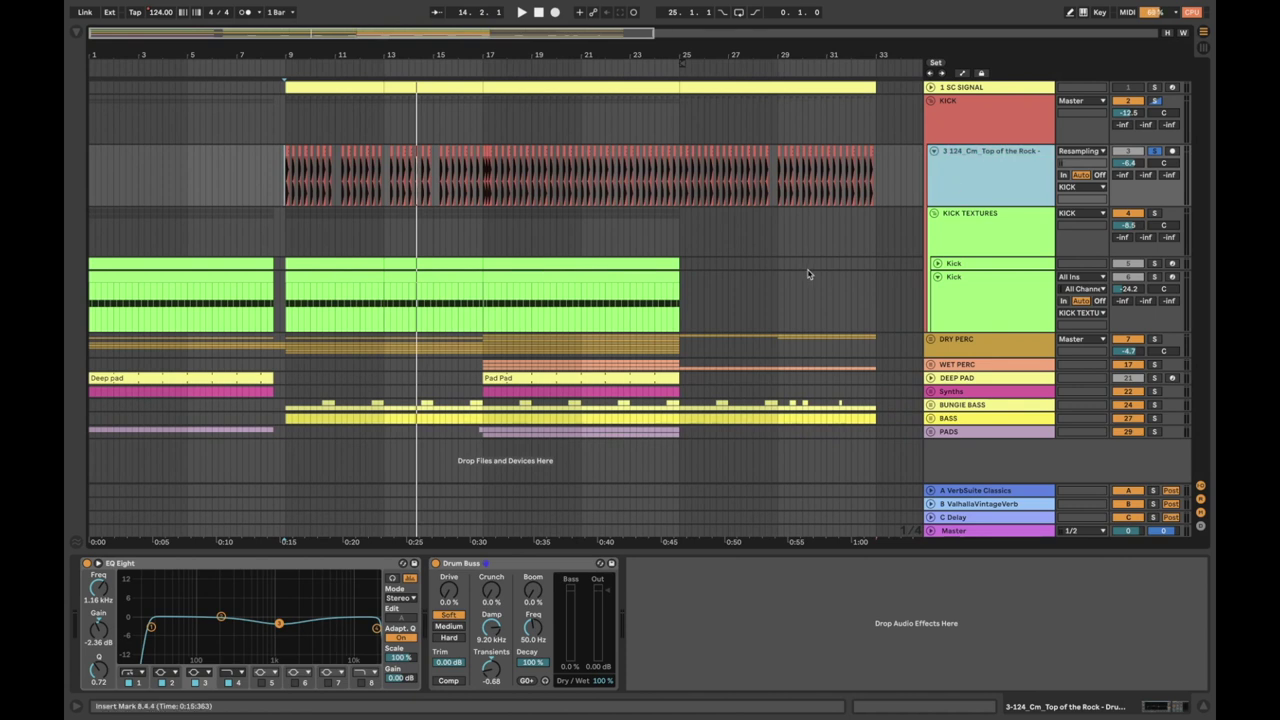
scroll(808, 275, "right", 1)
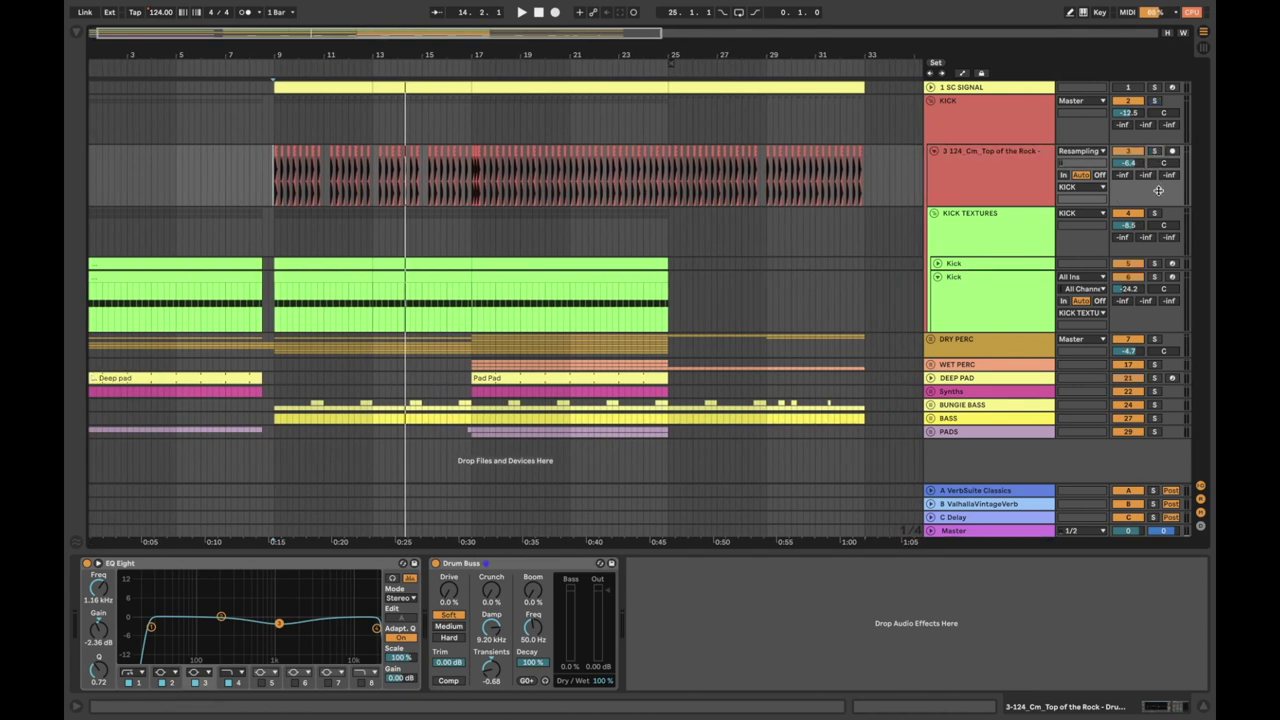
left_click(273, 240)
key("space")
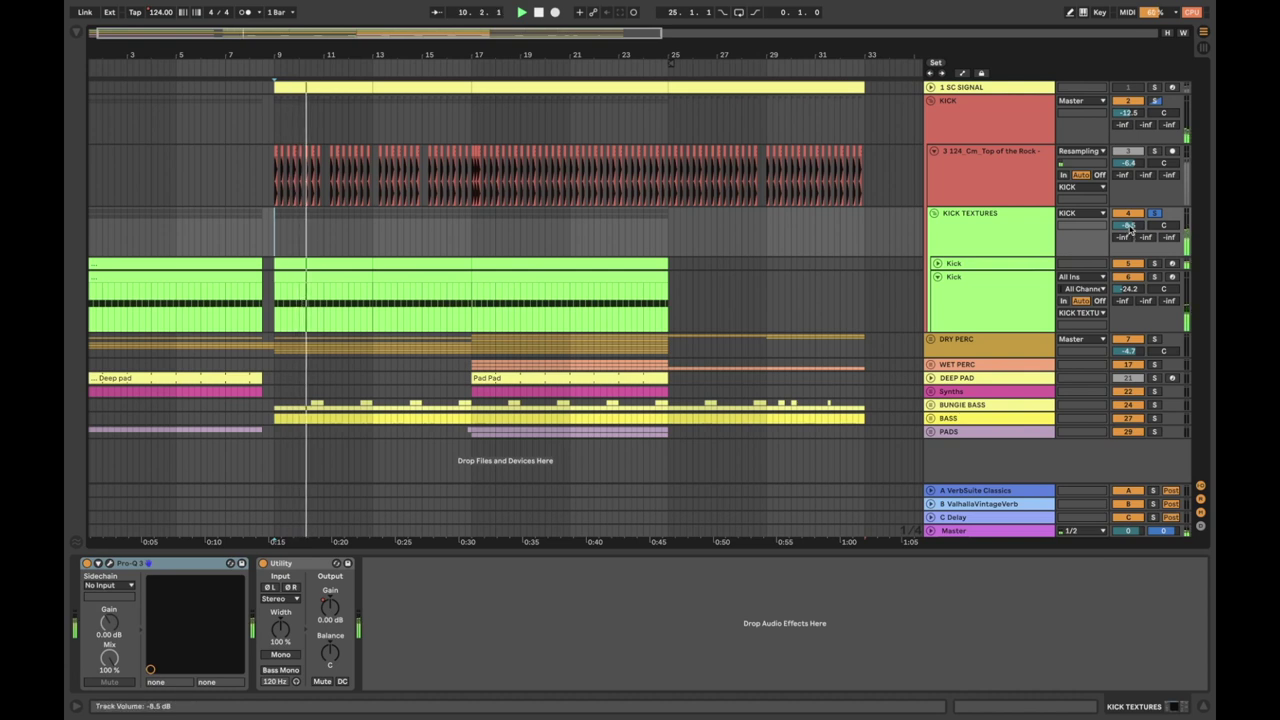
left_click_drag(1128, 225, 1128, 165)
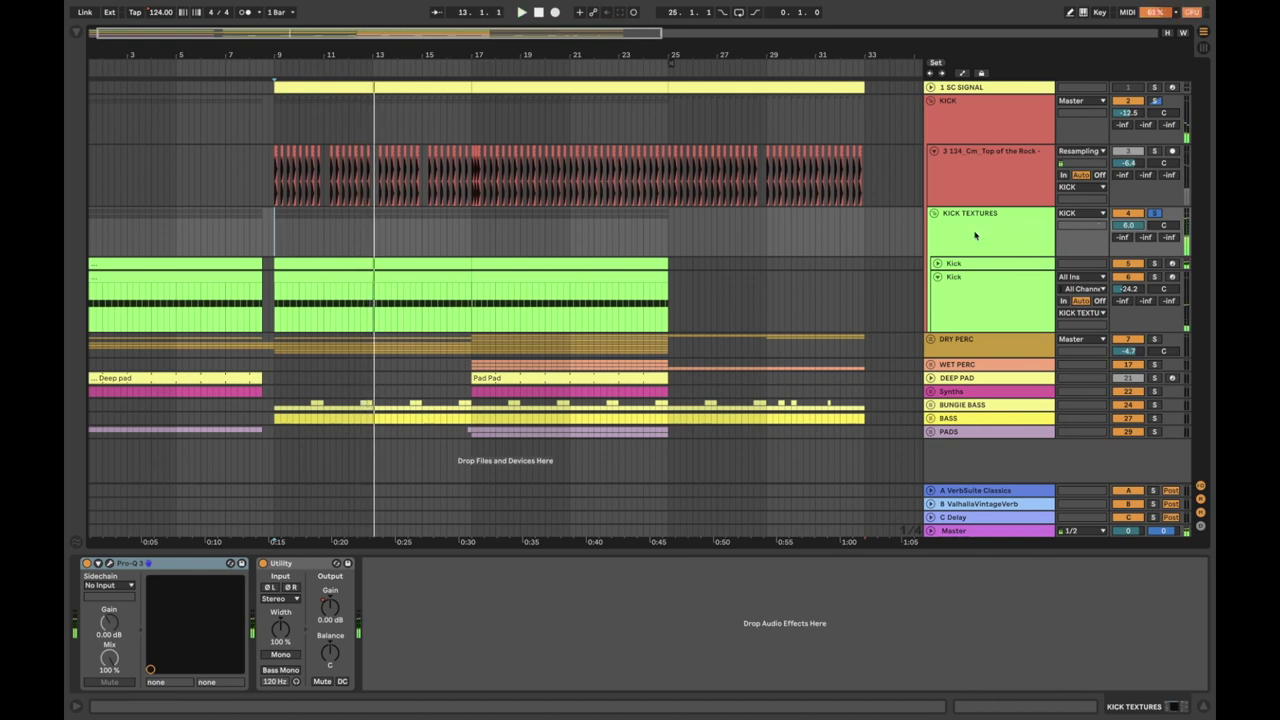
key("space")
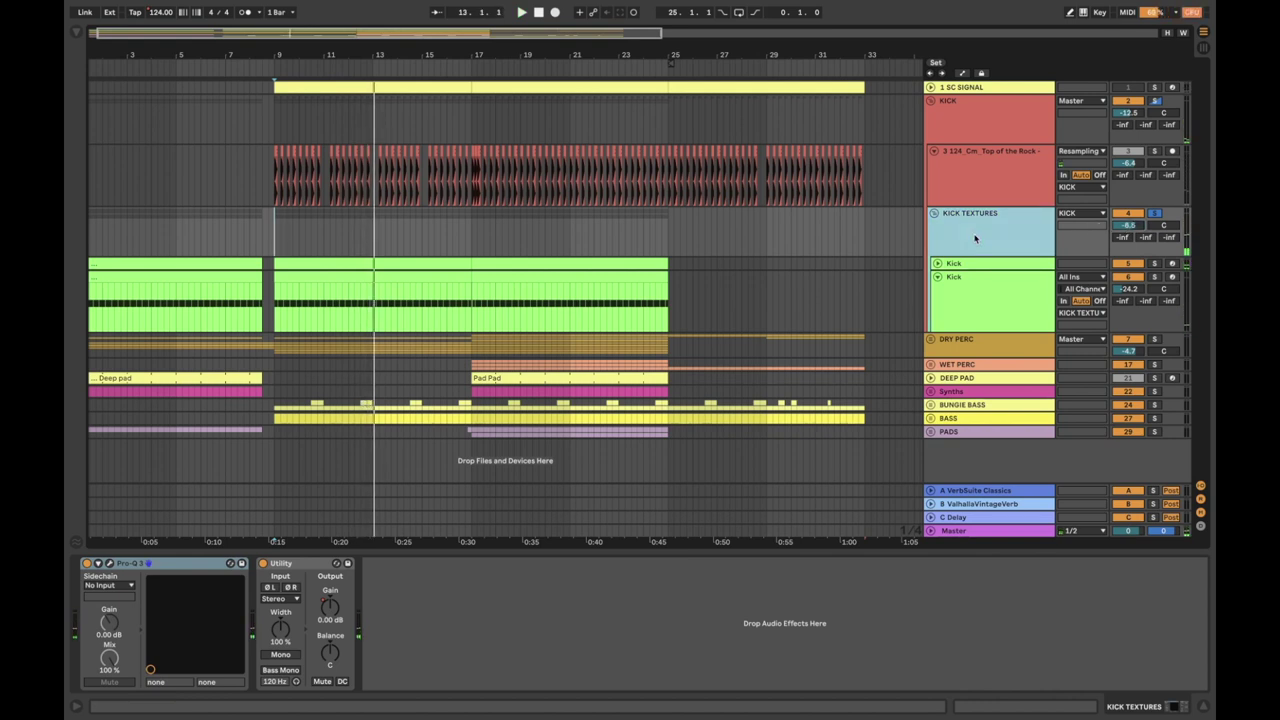
Step: Play the kick sample together with its textures from bar 9 by soloing the whole KICK group
left_click(276, 240)
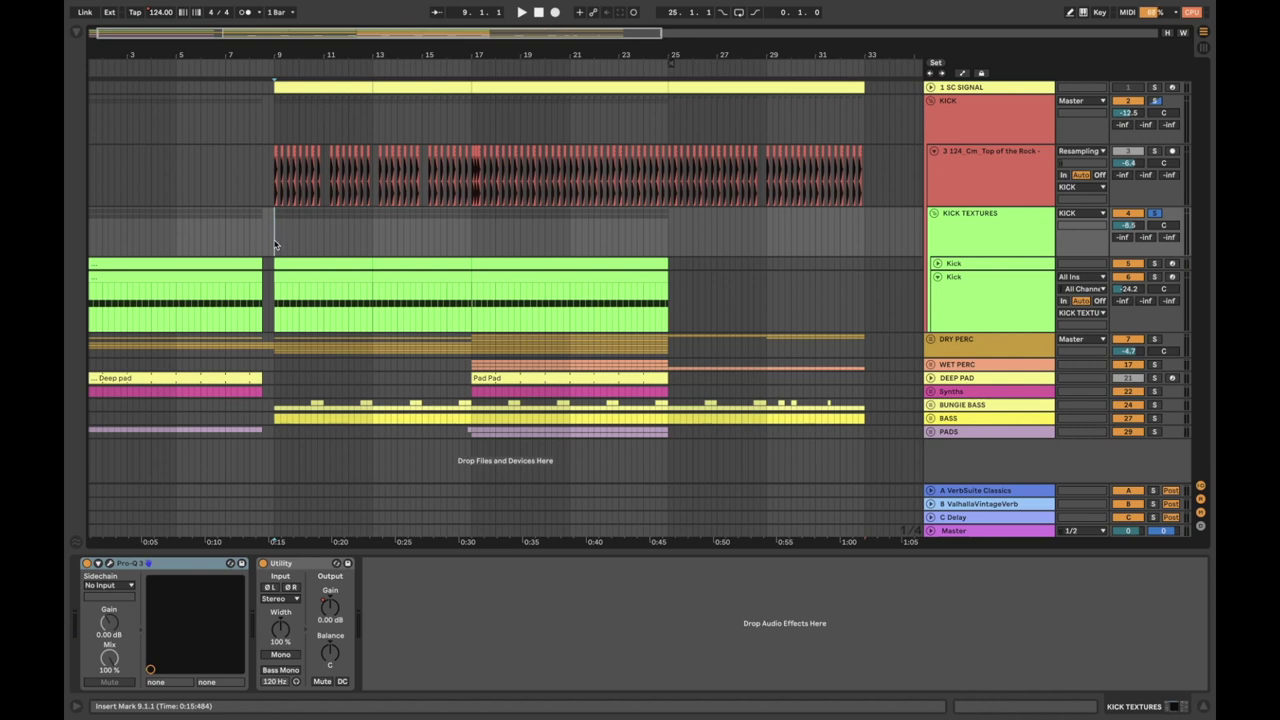
left_click_drag(272, 54, 333, 143)
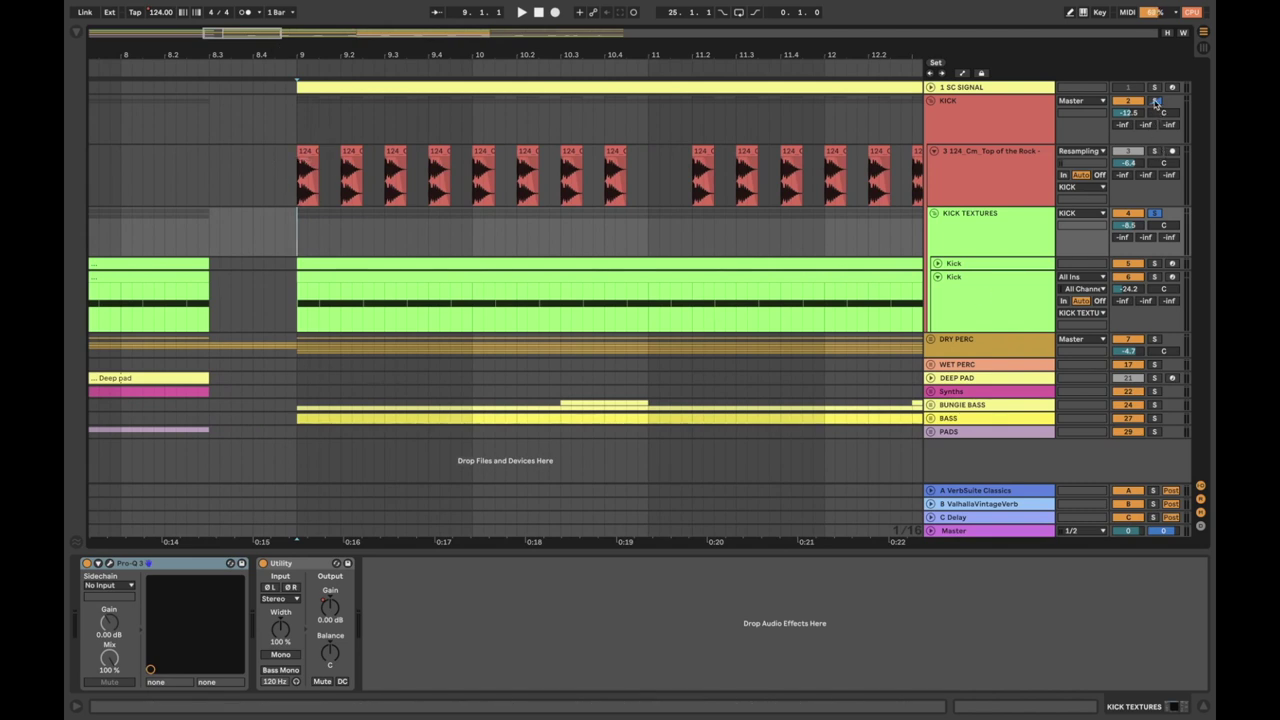
key("space")
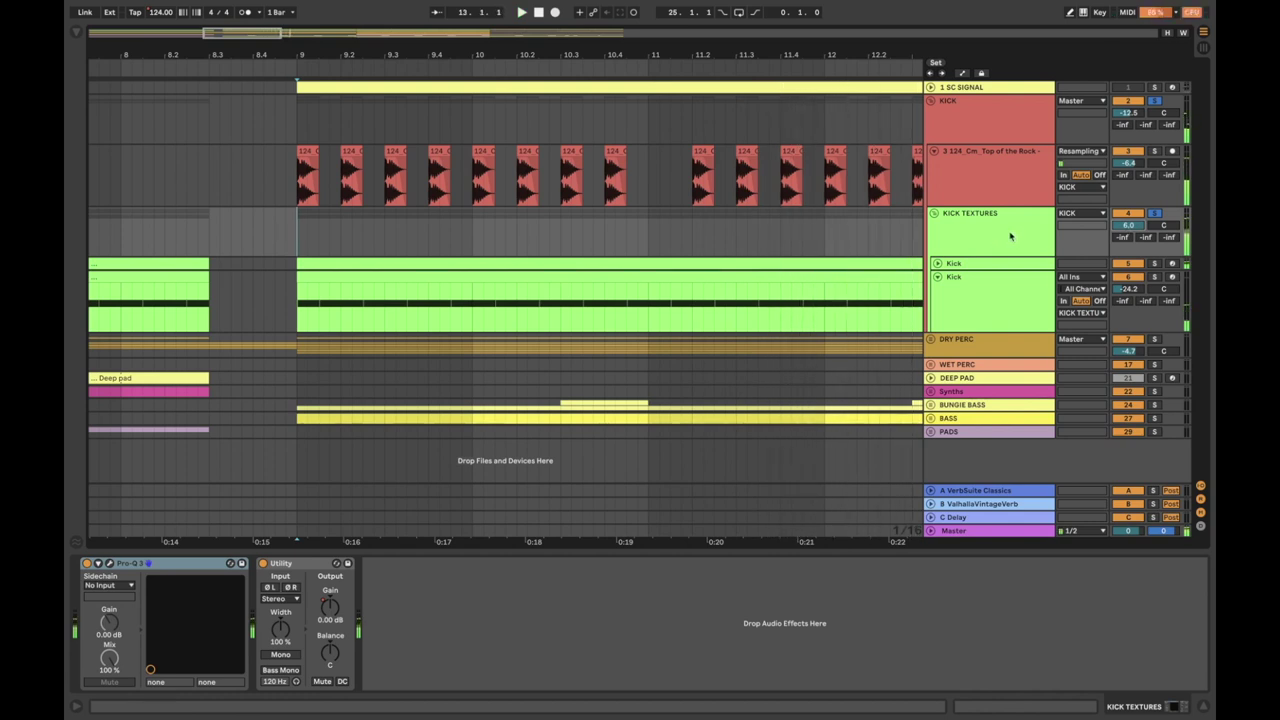
Step: Unfold the two Kick tracks inside the KICK TEXTURES group to show their clips and mixer settings
left_click(973, 112)
left_click_drag(711, 56, 292, 50)
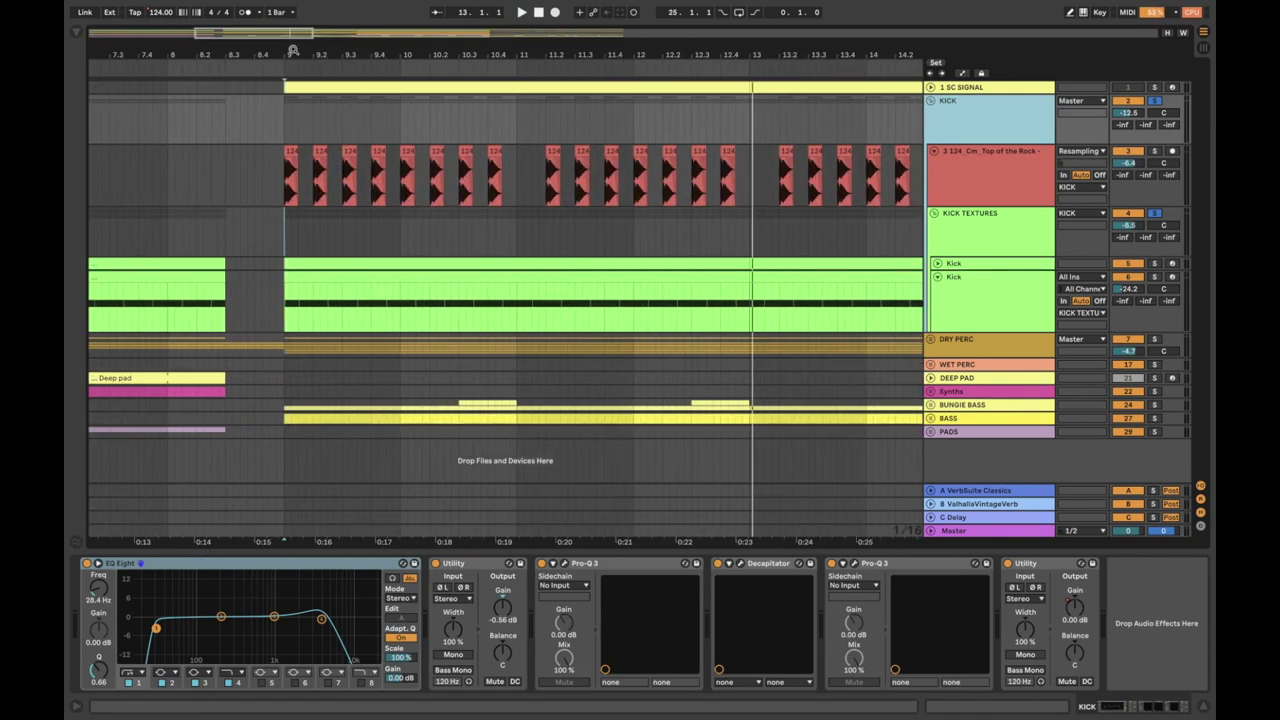
left_click(984, 245)
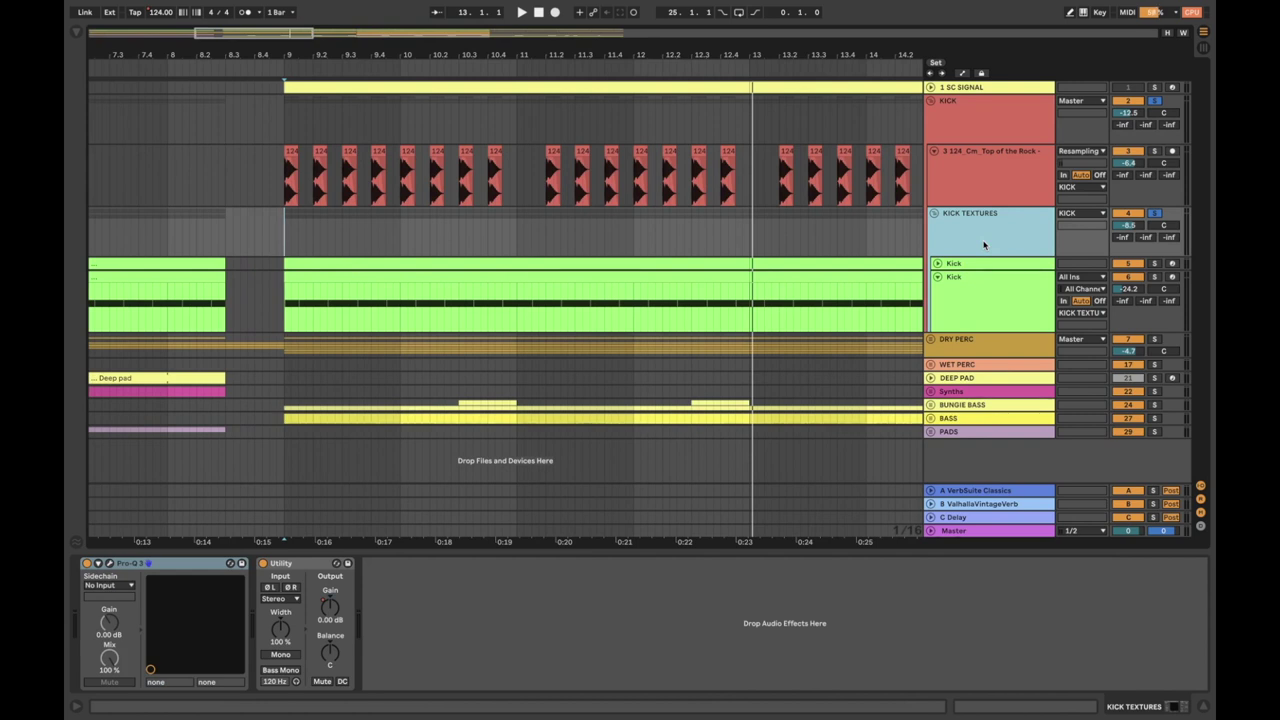
left_click(984, 265)
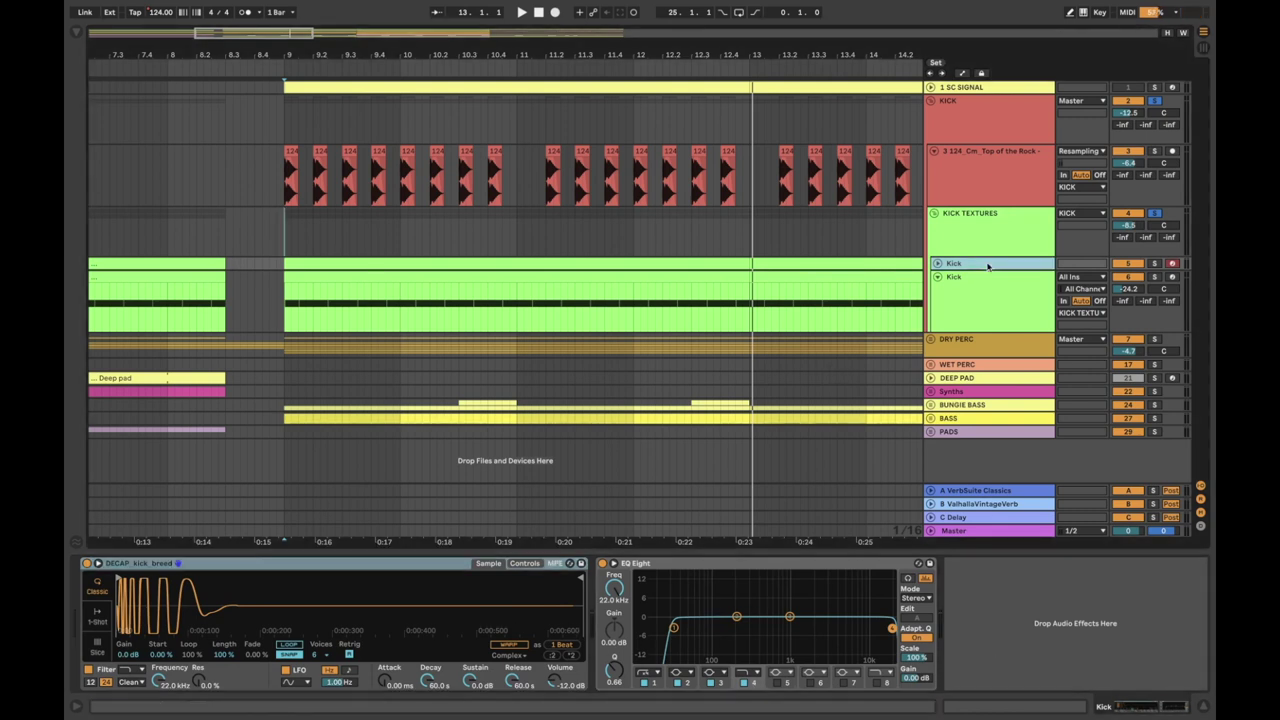
left_click(937, 264)
left_click(938, 325)
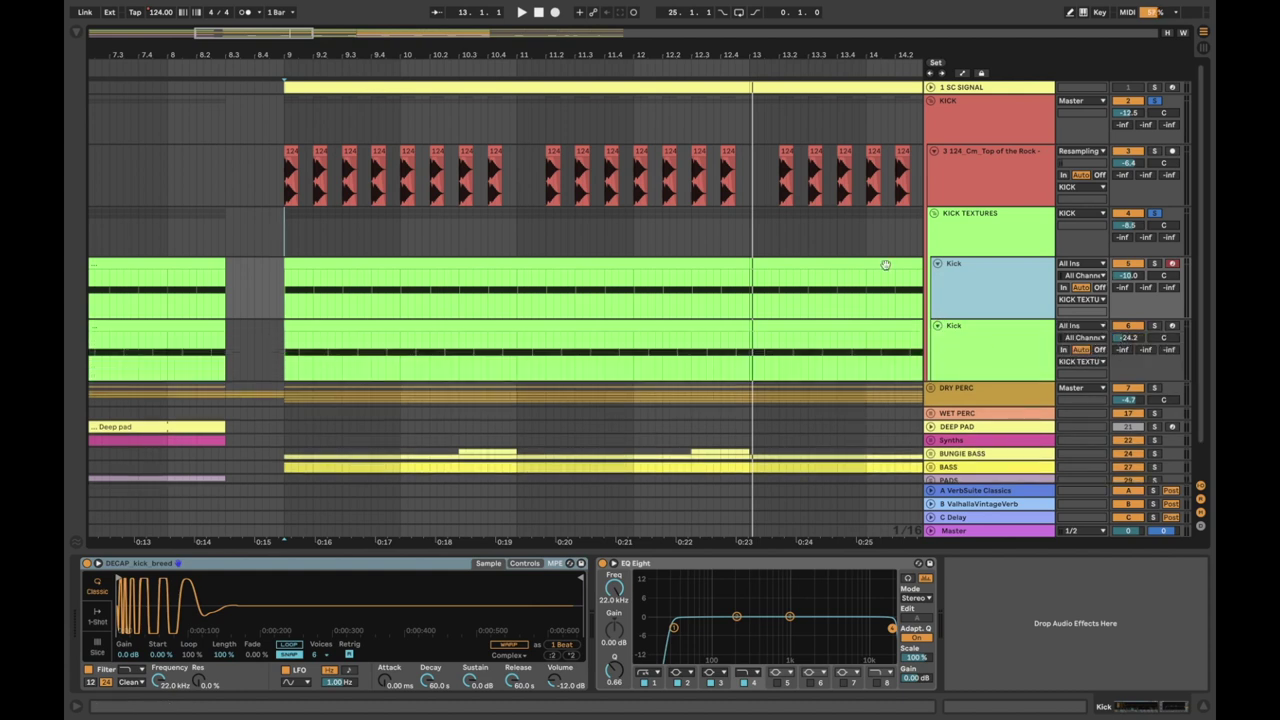
Step: Play the kick sample and the two unfolded texture layers from bar 9
left_click(284, 244)
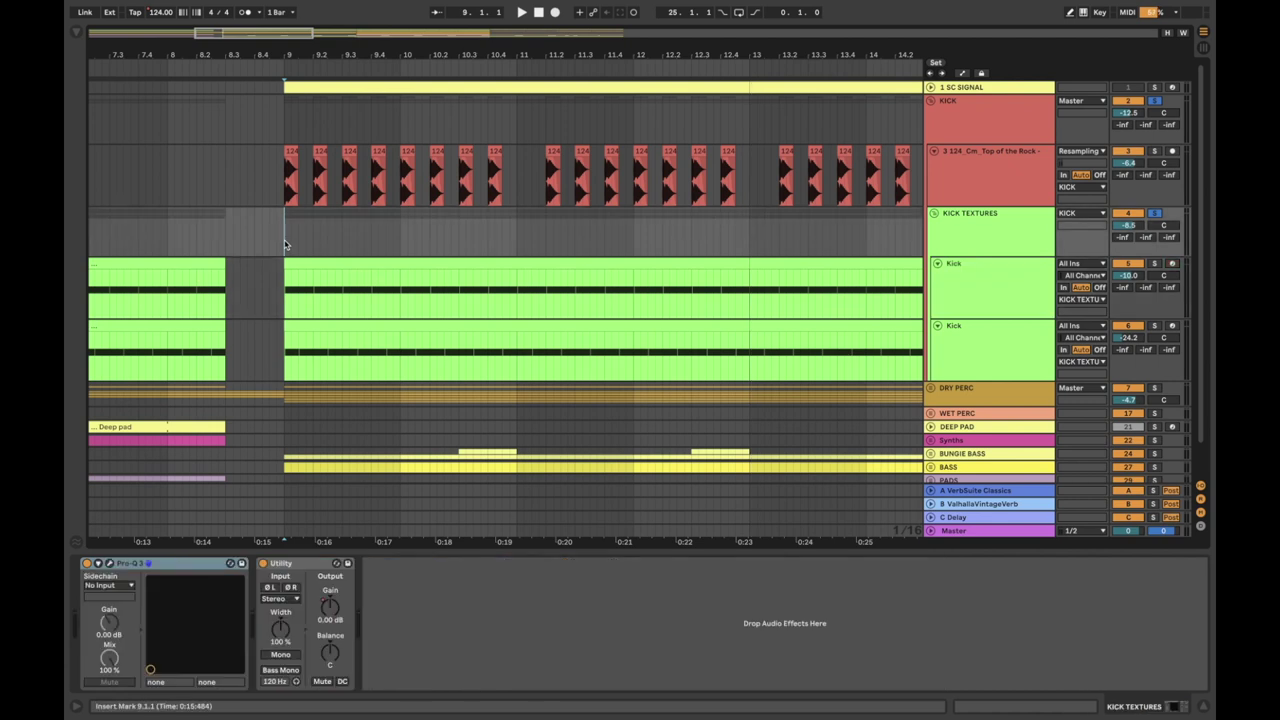
key("space")
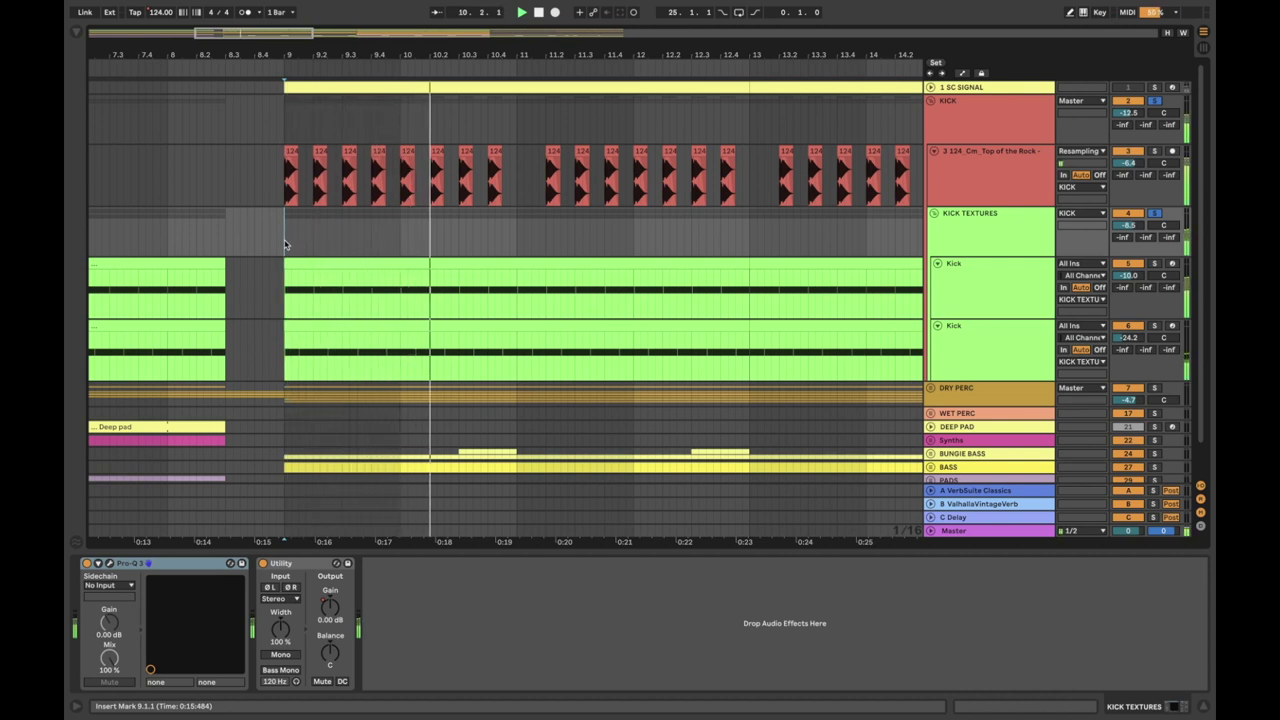
key("space")
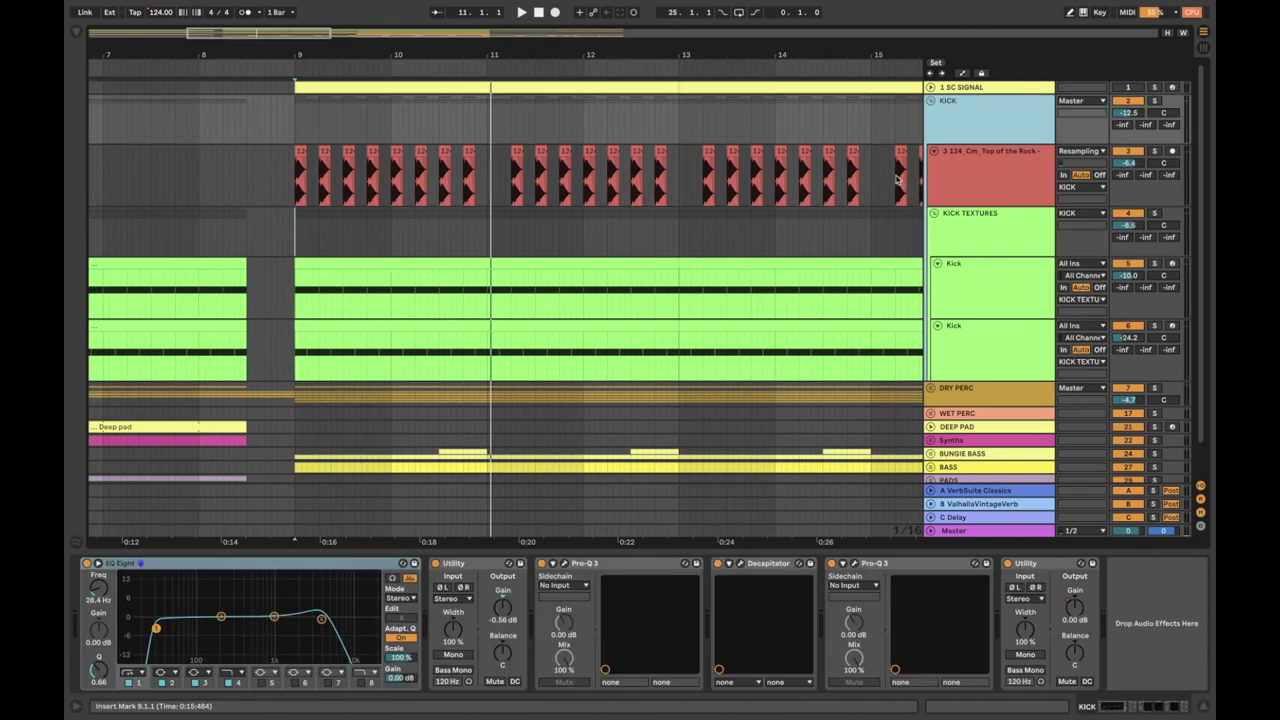
Step: Solo the KICK group, play it from just before bar 9 and compare its sound with EQ Eight off and on
left_click_drag(674, 48, 679, 49)
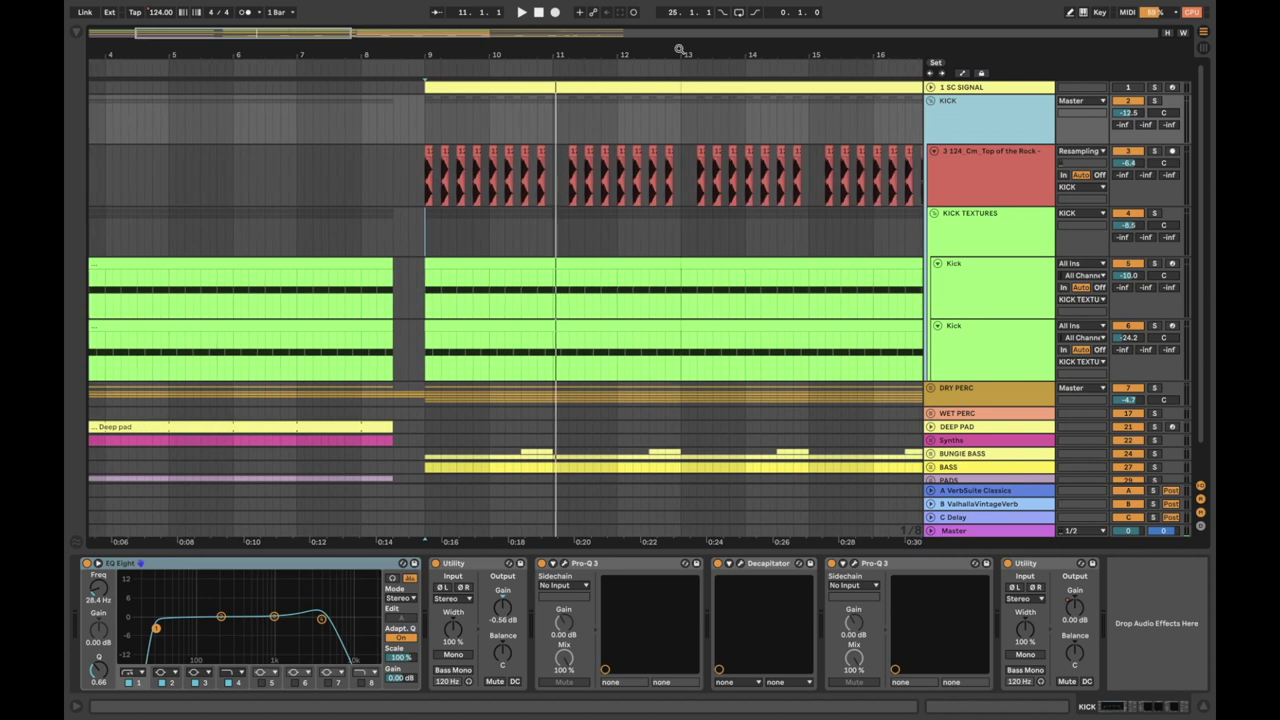
left_click(1155, 102)
left_click(422, 118)
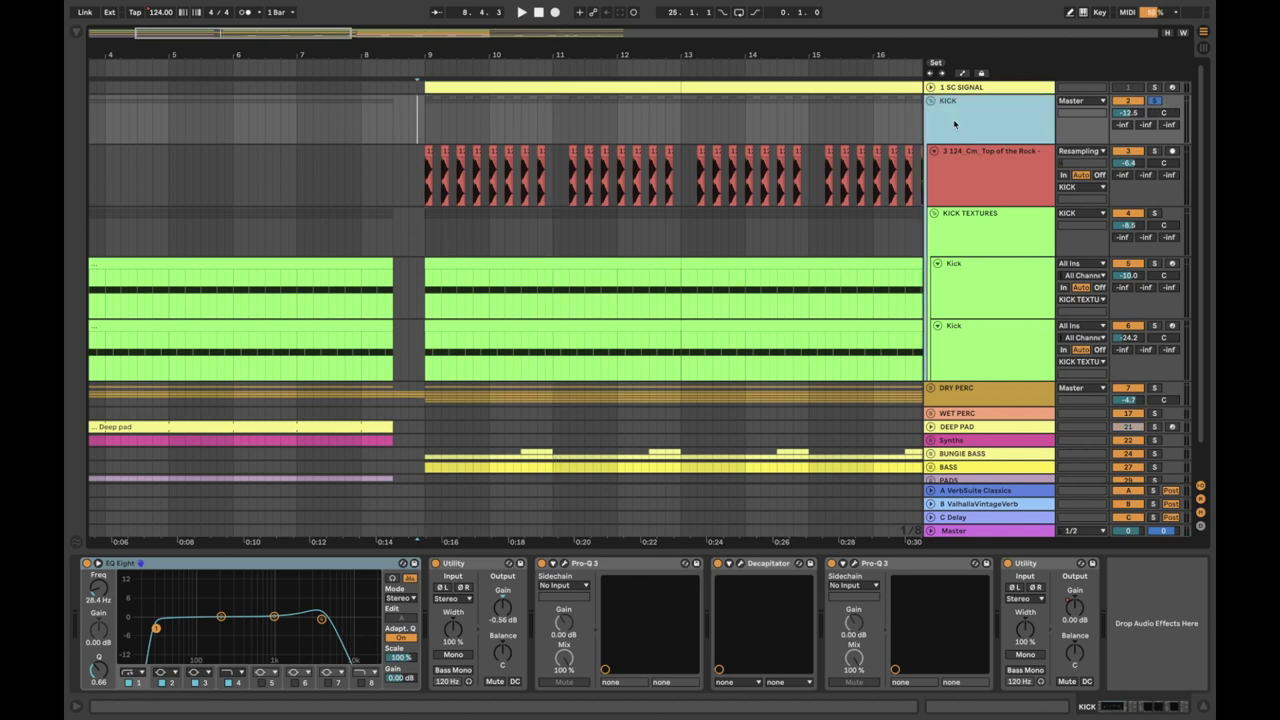
key("space")
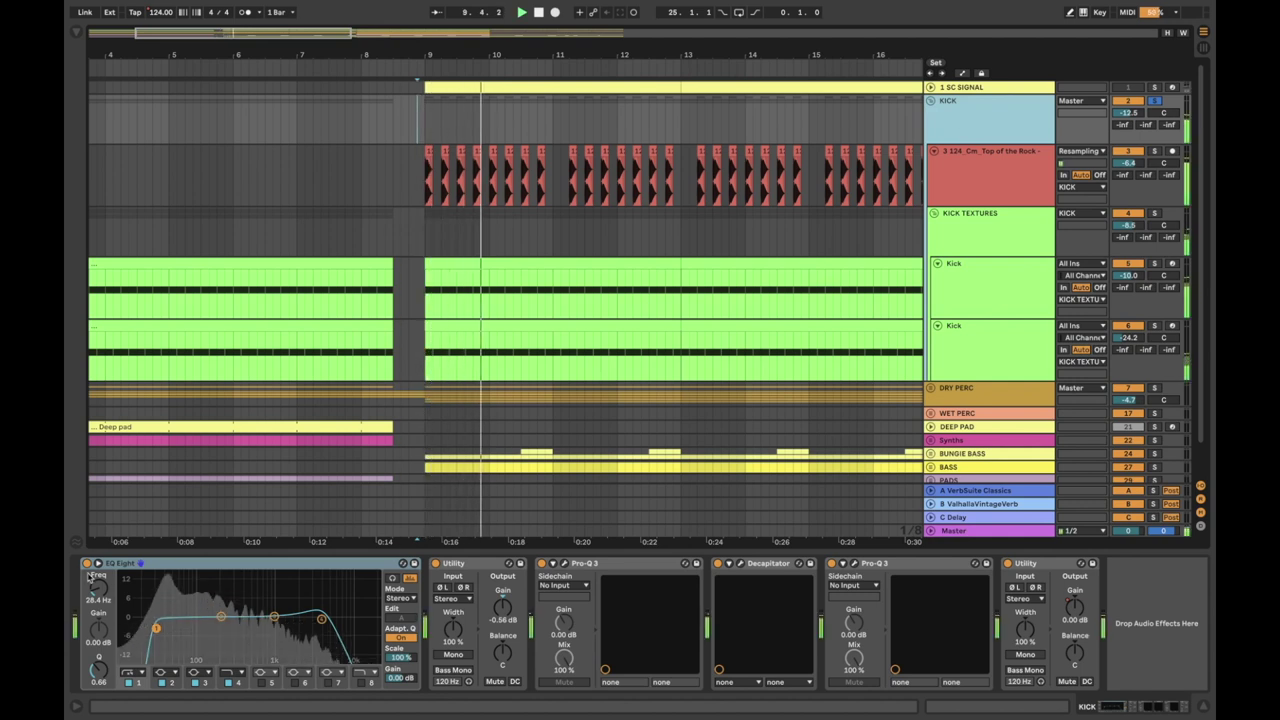
left_click(86, 564)
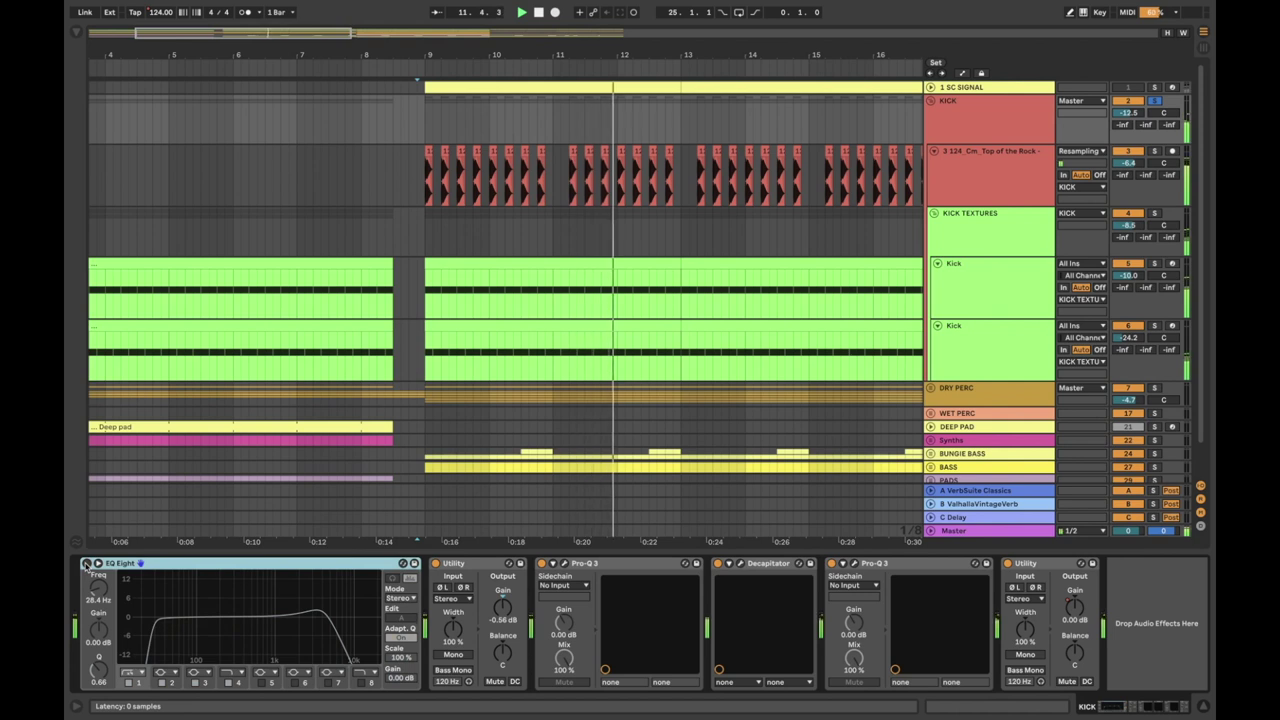
left_click(86, 564)
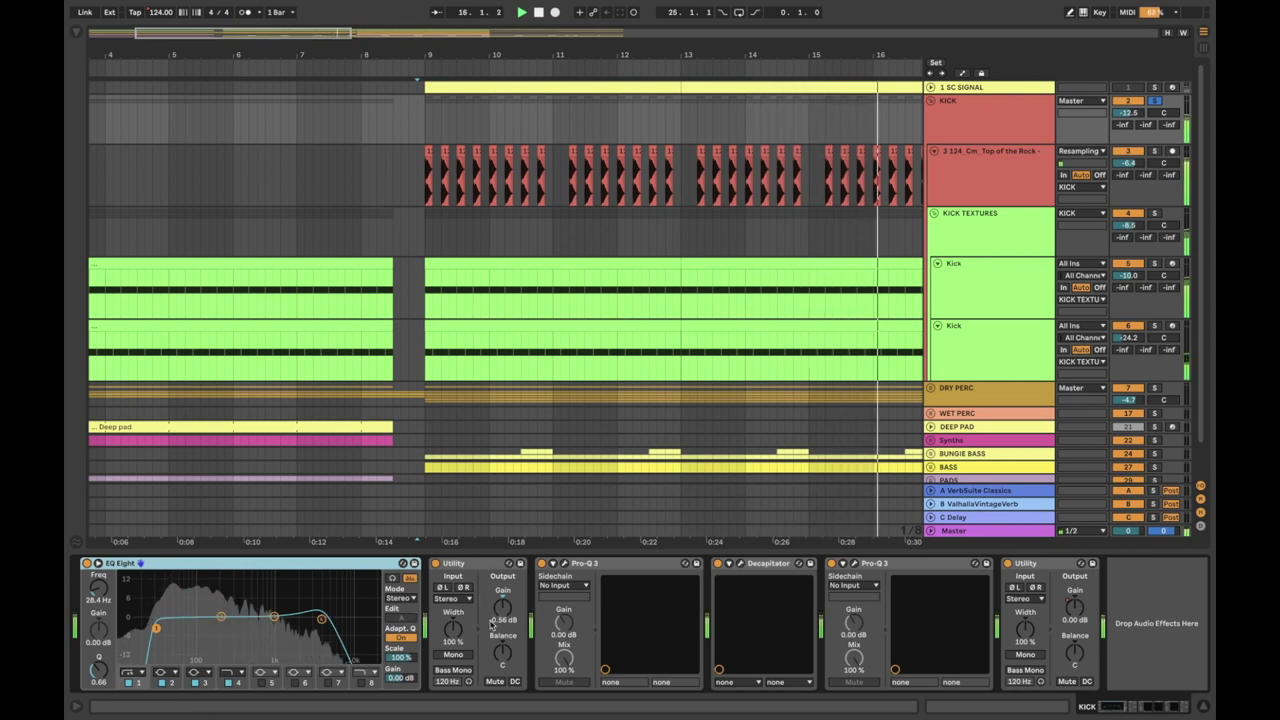
Step: Open the KICK group's first Pro-Q 3, stop playback to examine its EQ curve, and close its window
left_click(565, 564)
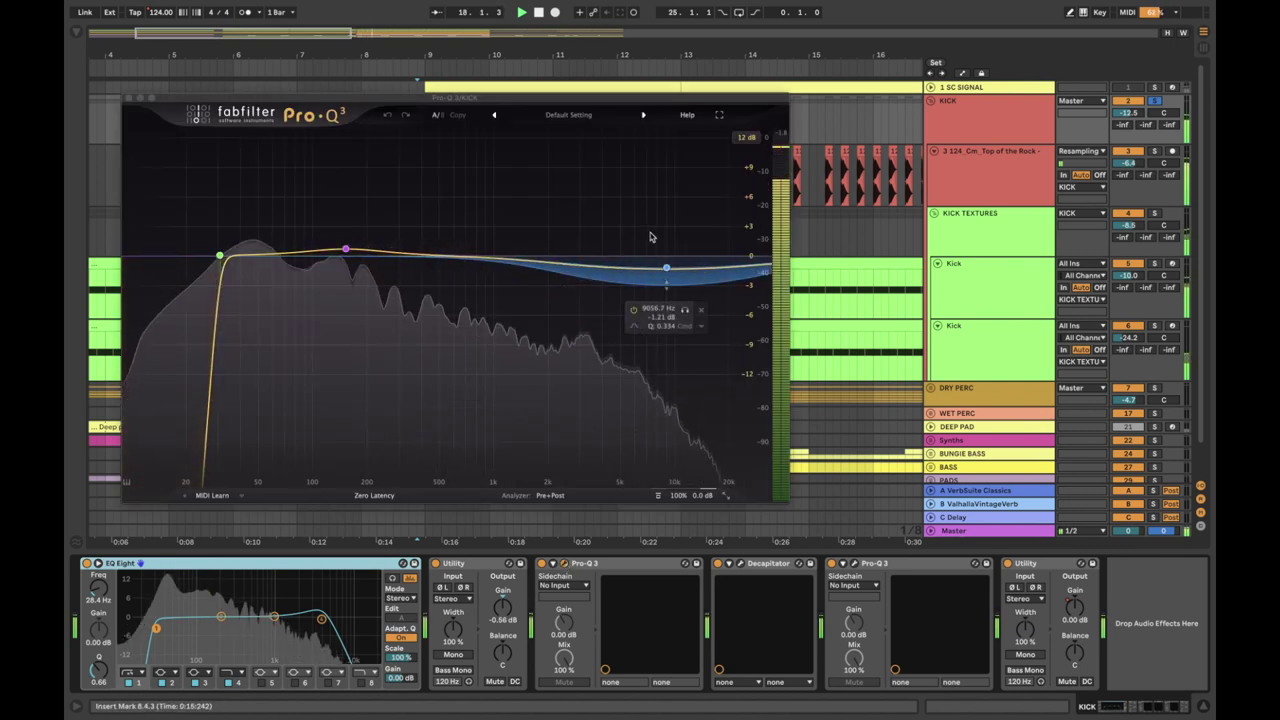
key("space")
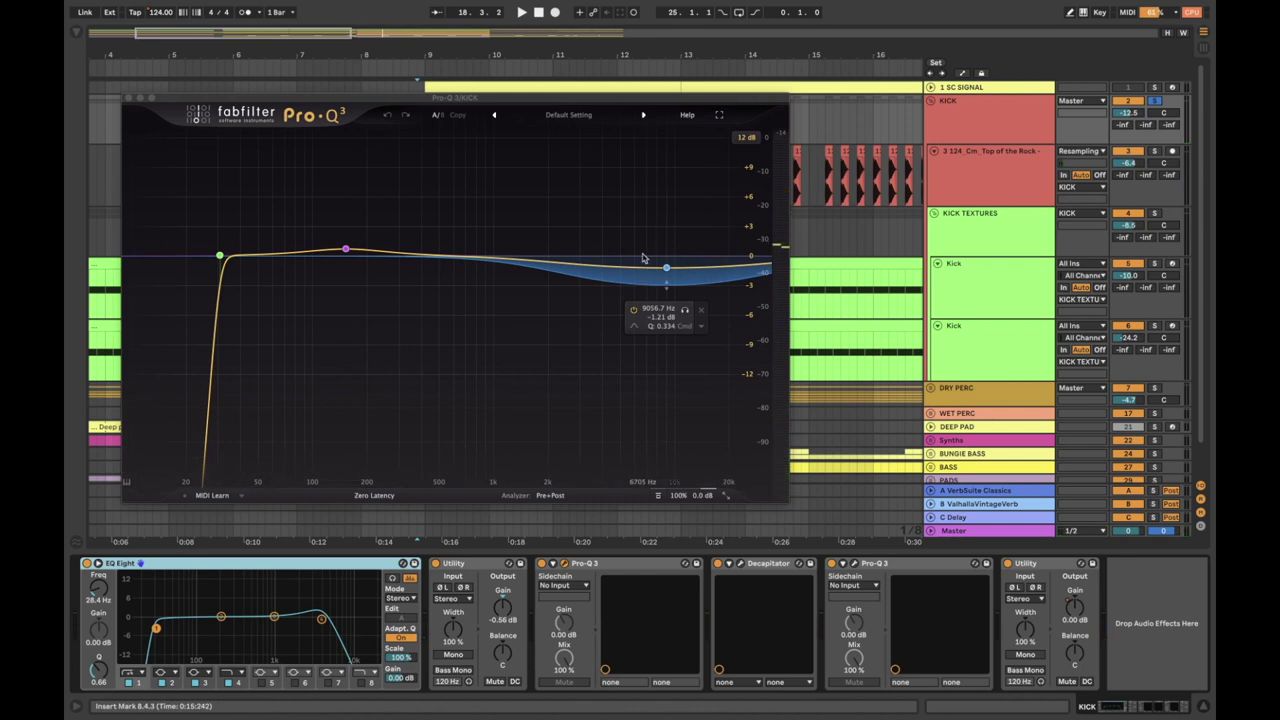
left_click_drag(637, 100, 689, 63)
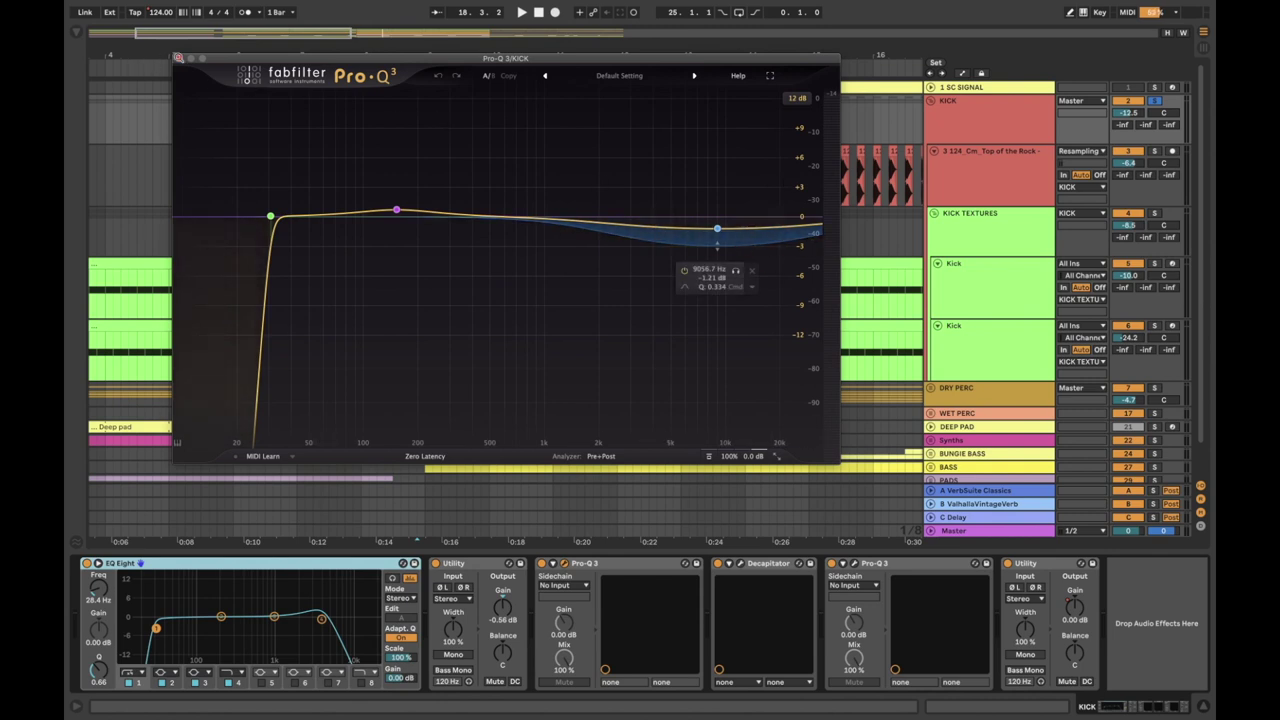
left_click(178, 57)
Step: Open the KICK group's Decapitator, play from just before bar 9, compare its sound off and on, and close its window
left_click(770, 564)
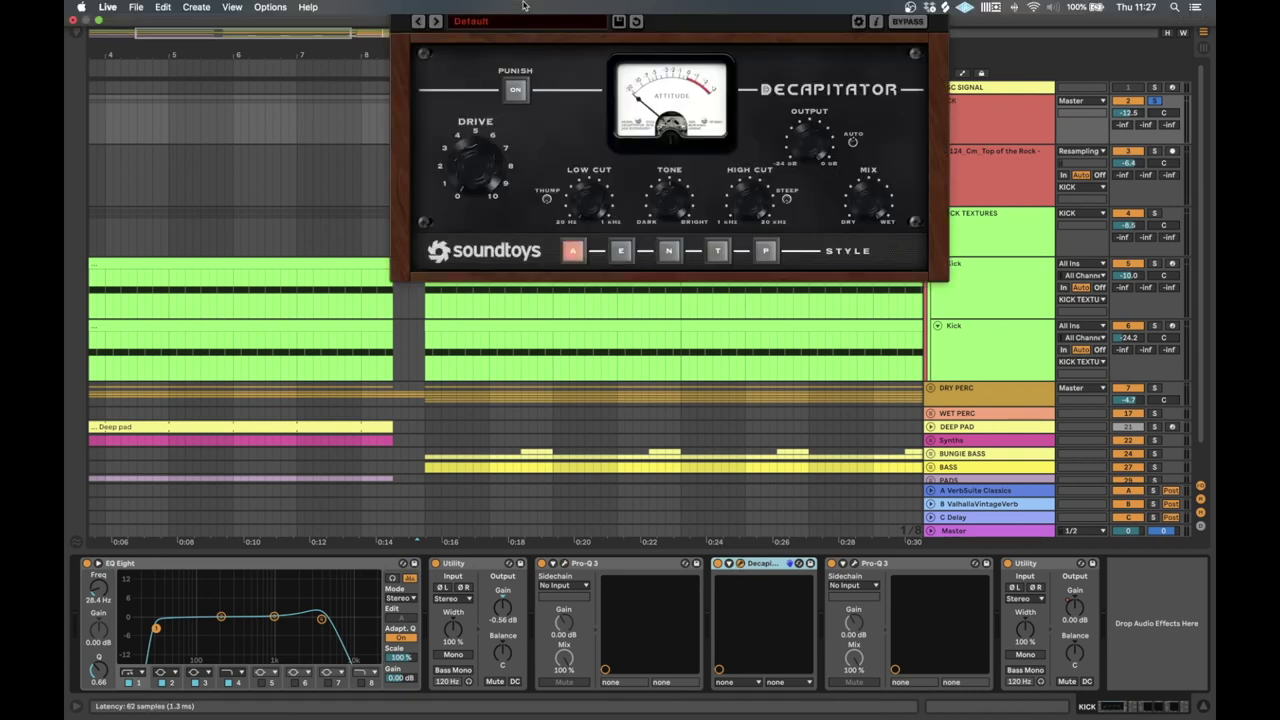
left_click_drag(480, 8, 474, 185)
key("space")
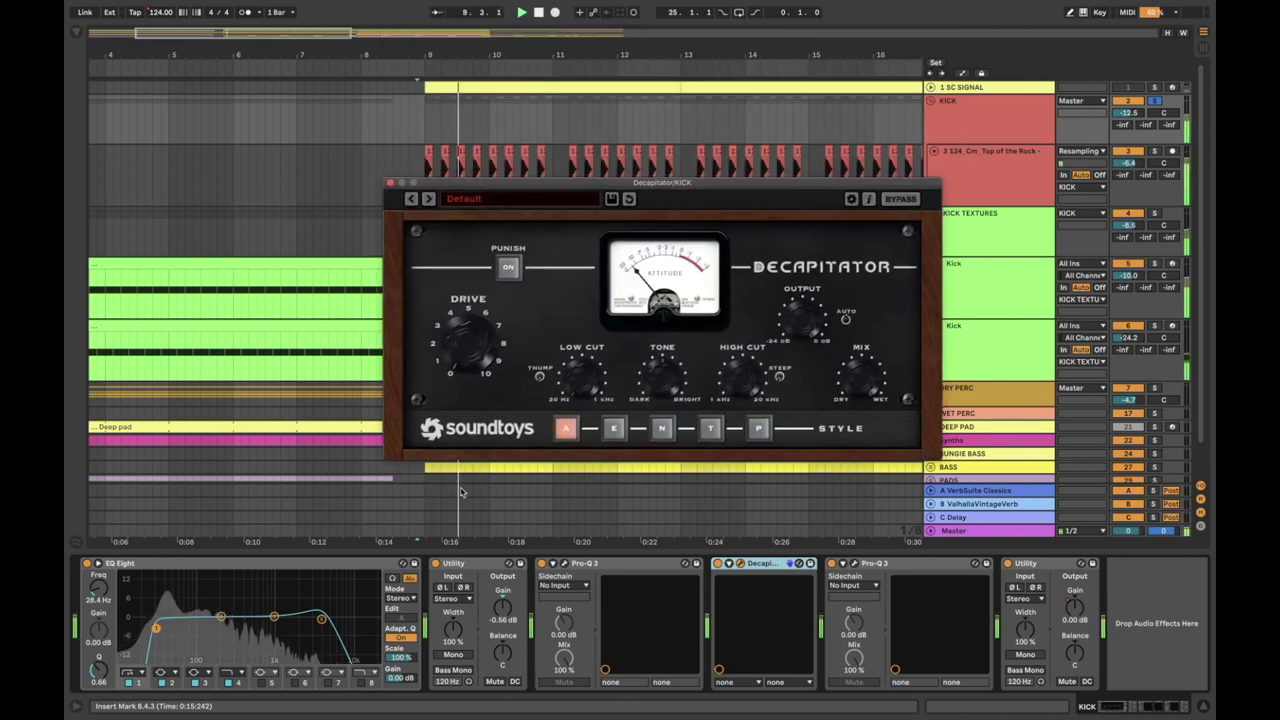
left_click(717, 564)
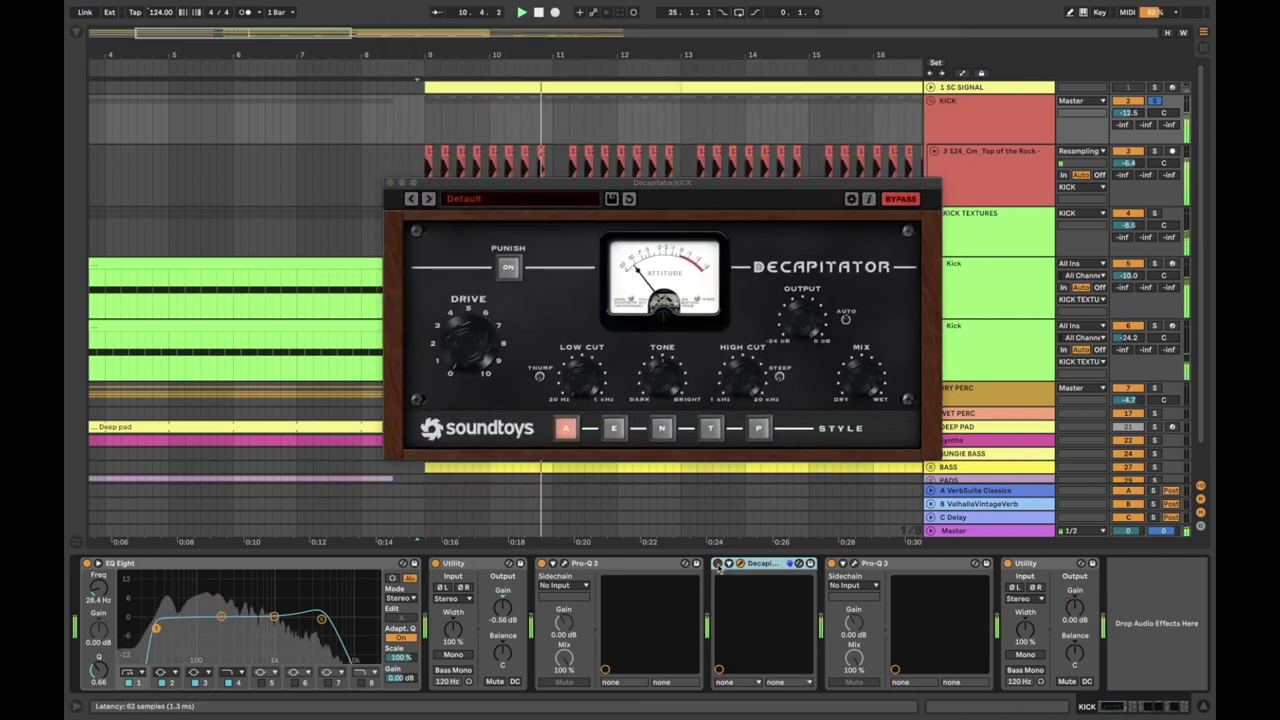
left_click(717, 564)
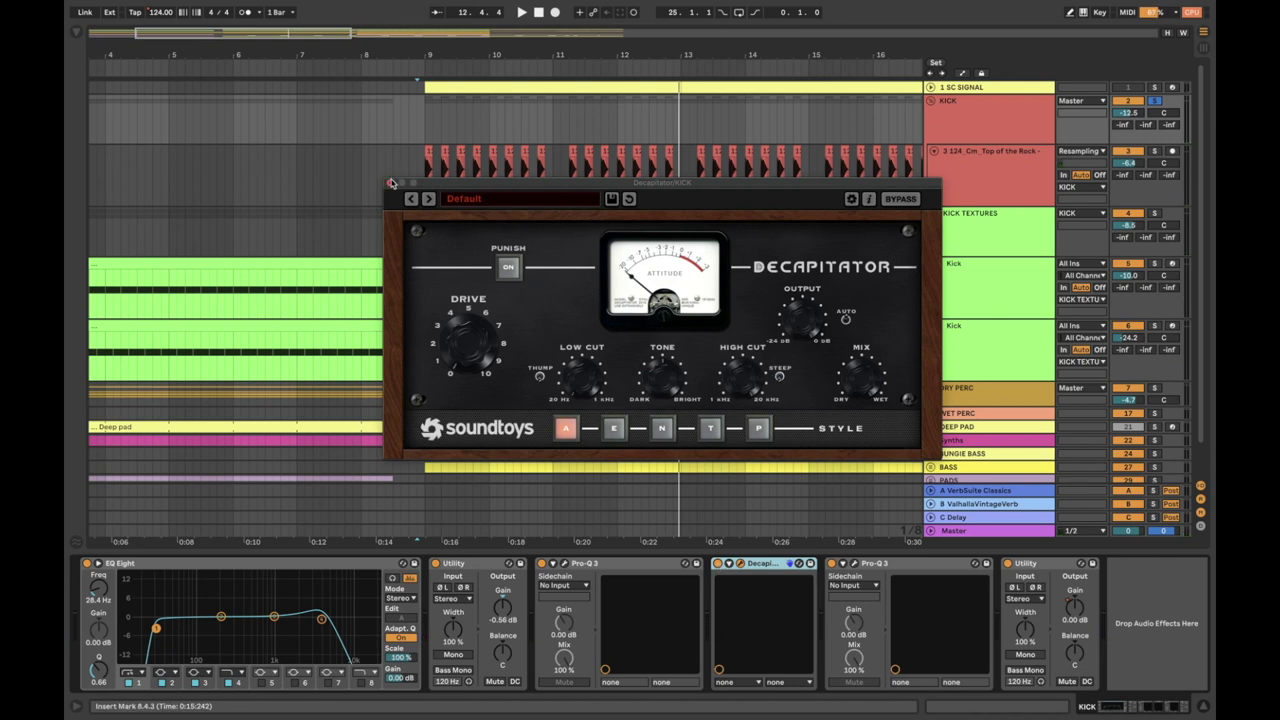
left_click_drag(440, 181, 484, 133)
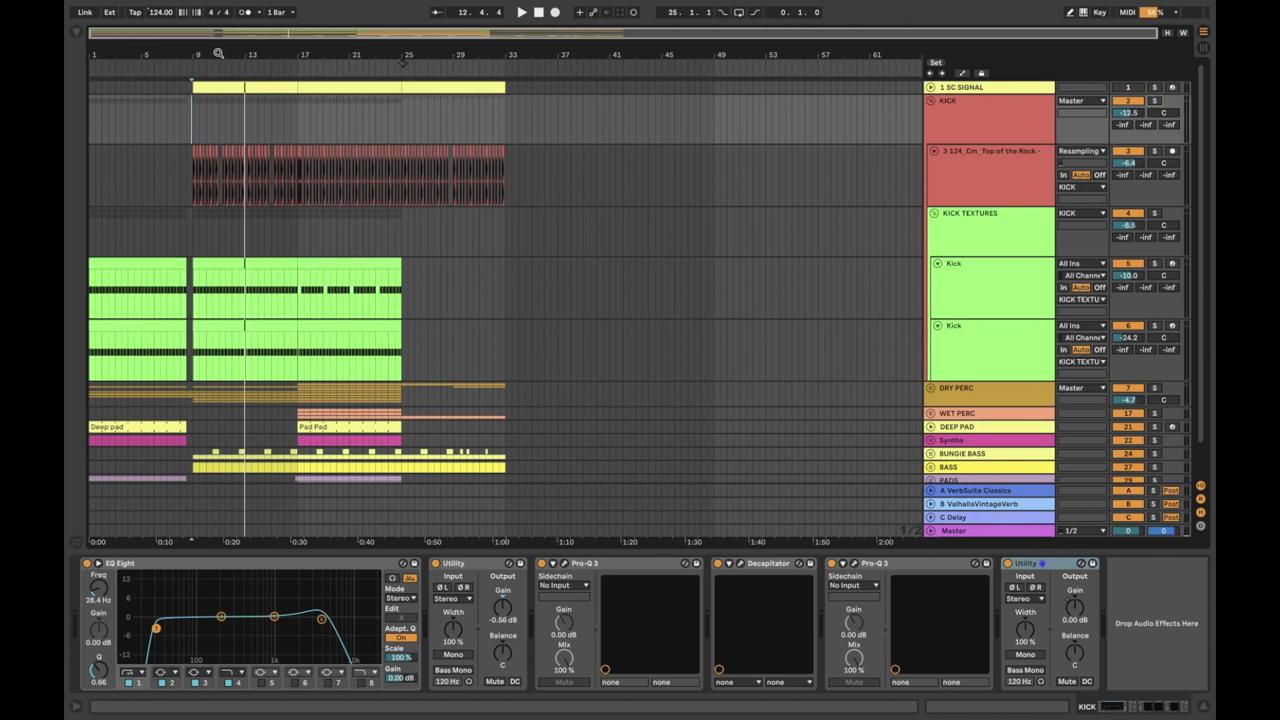
Step: Fold the KICK group and unfold the DRY PERC and WET PERC groups to show their tracks
left_click_drag(218, 53, 372, 52)
left_click(930, 101)
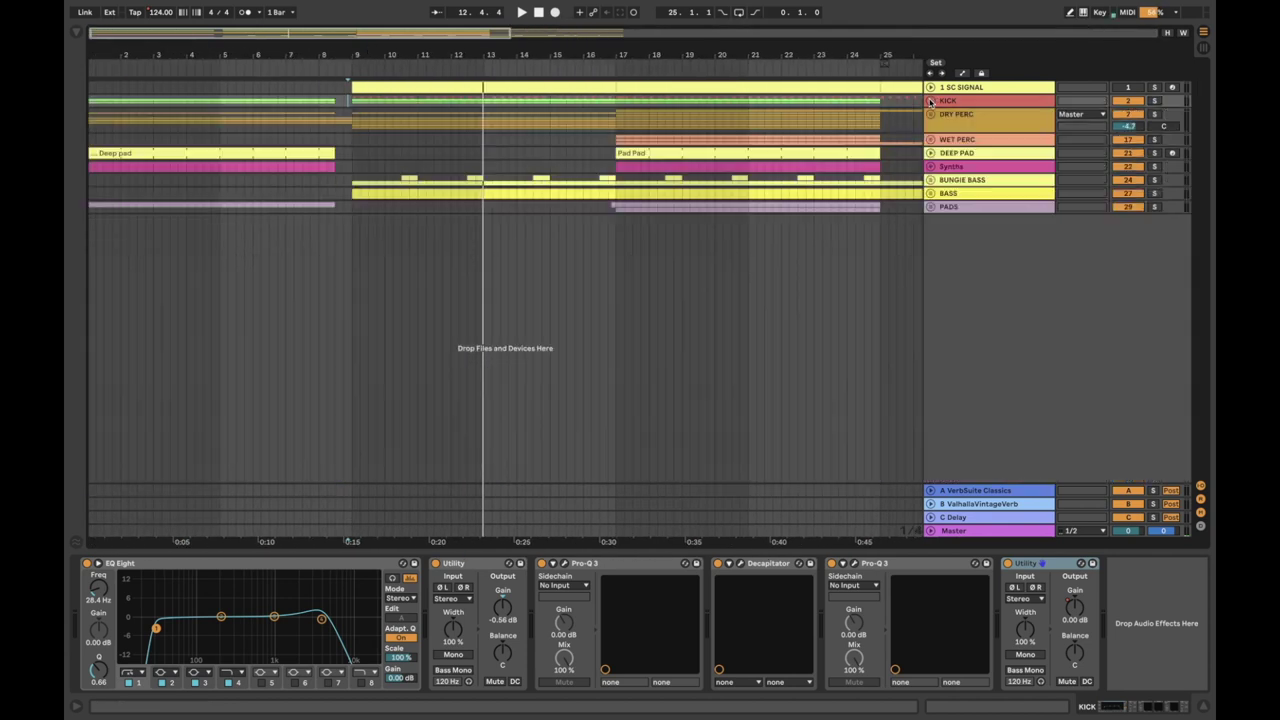
left_click(957, 125)
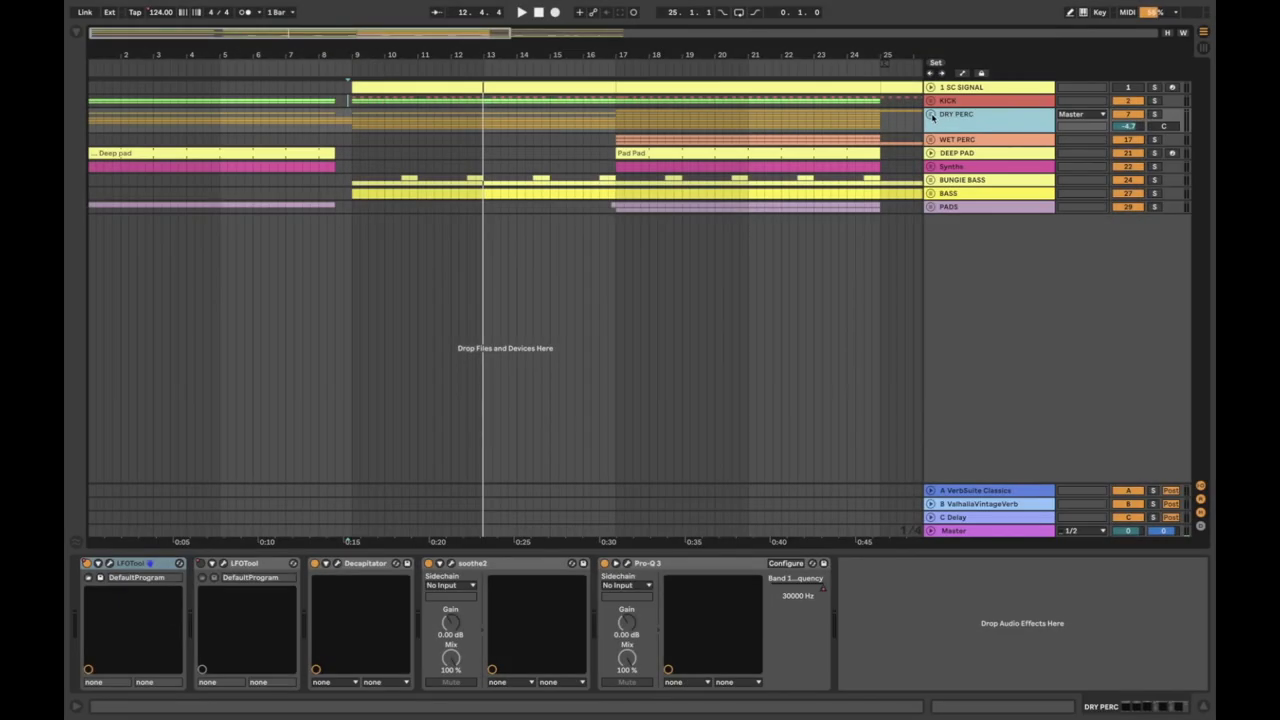
left_click(931, 114)
left_click(975, 230)
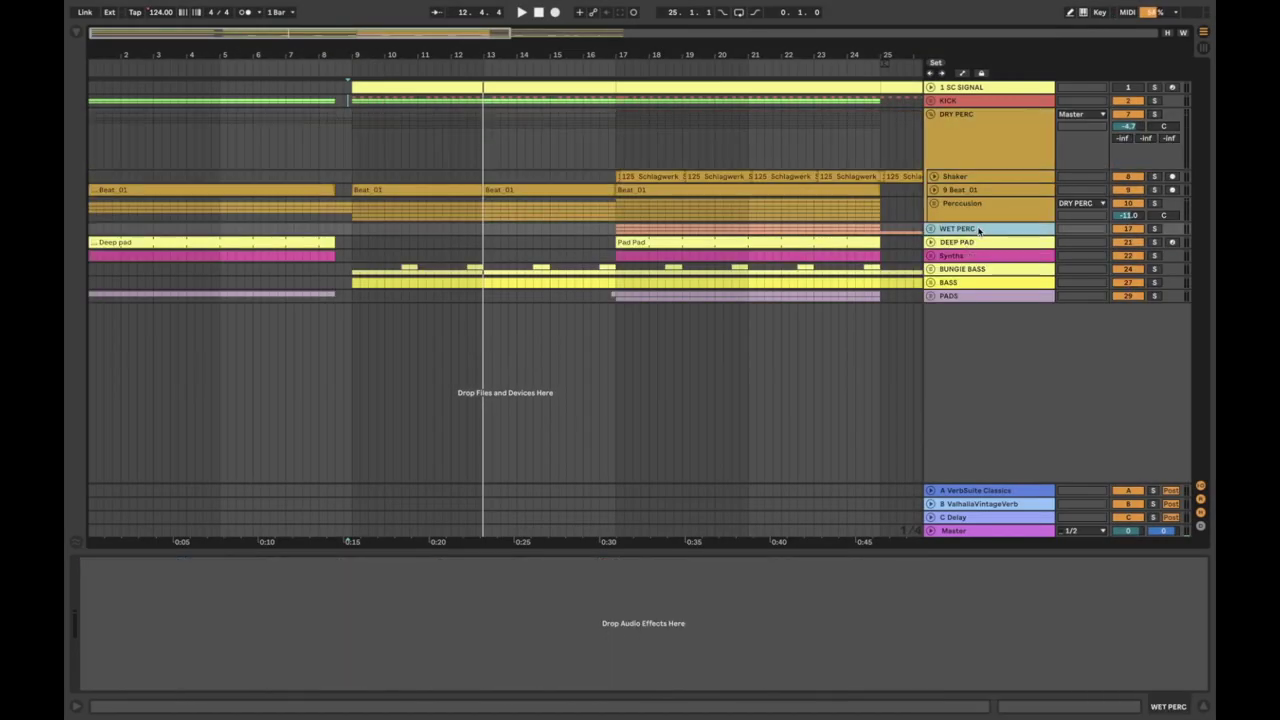
left_click(930, 229)
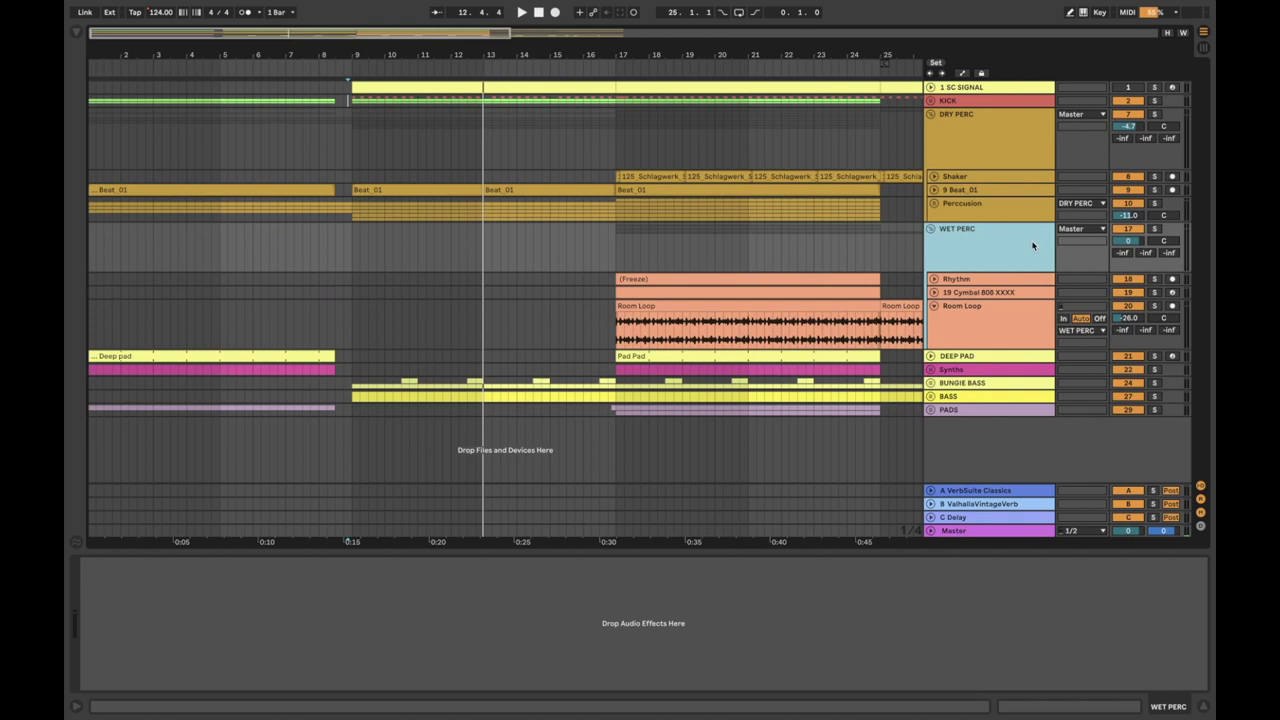
left_click(1010, 135)
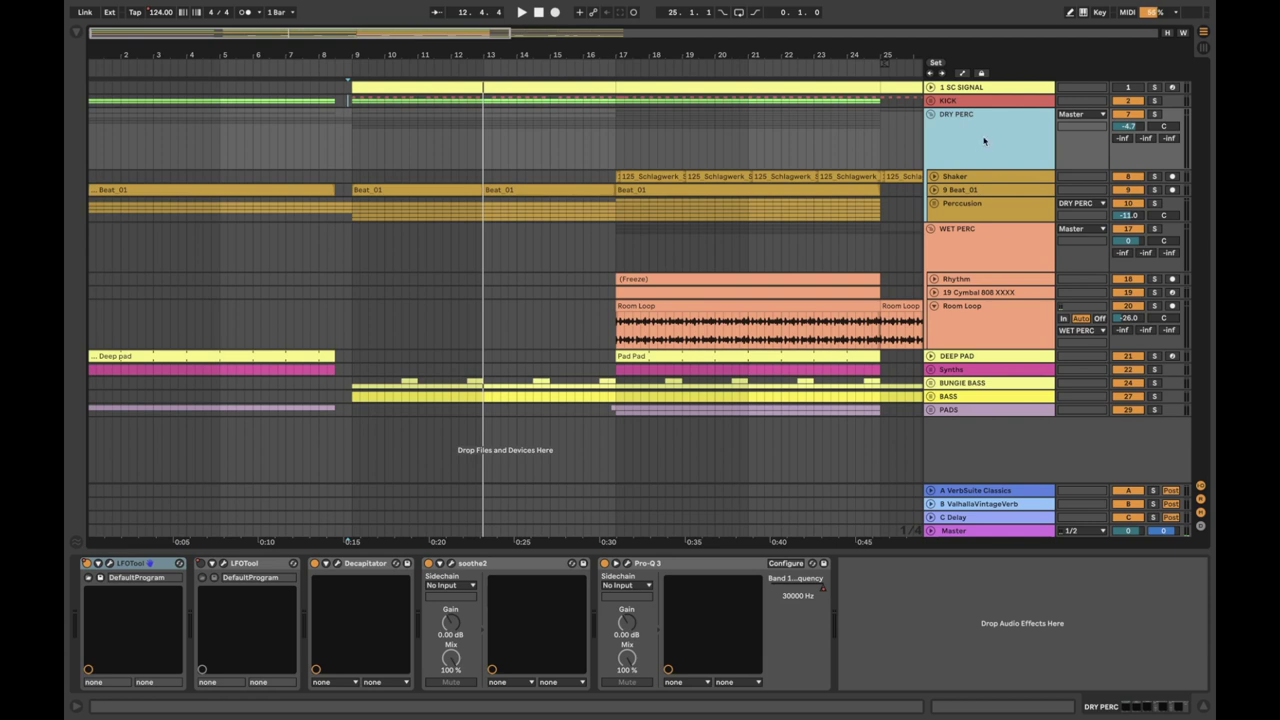
Step: Play the Shaker track soloed from bar 17, switch the solo to the 9 Beat_01 track and show its effects
left_click(977, 177)
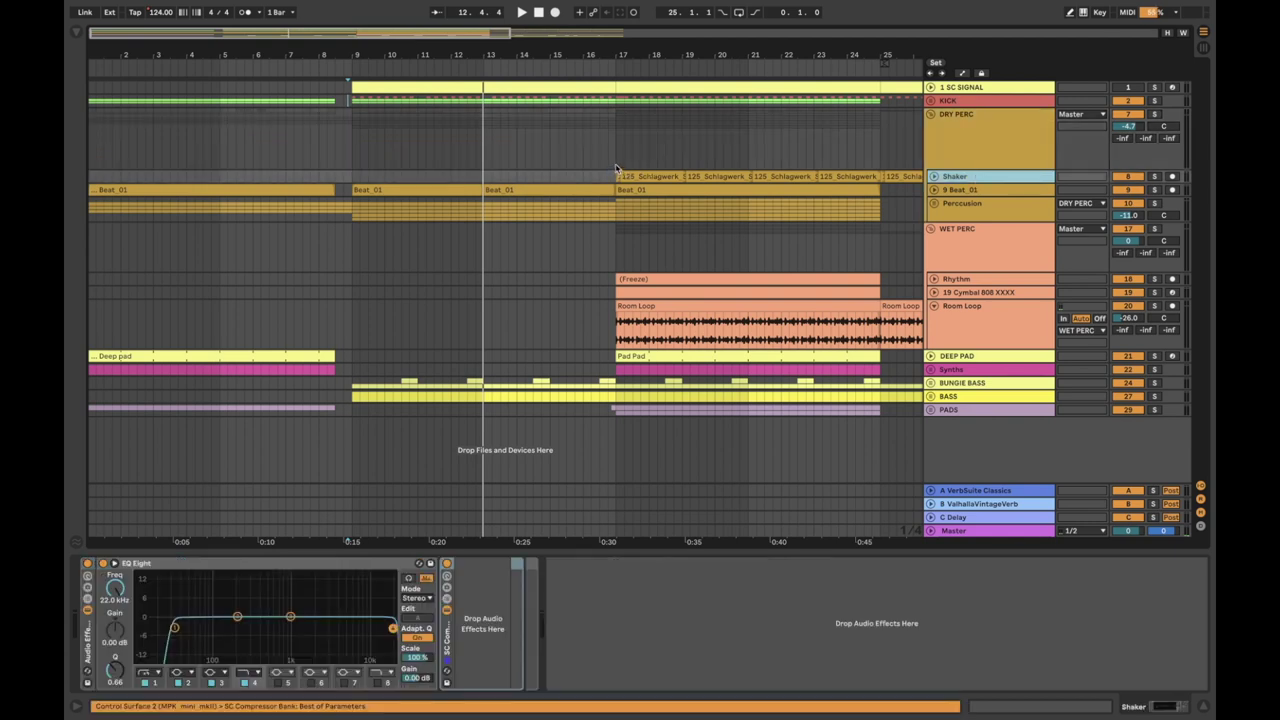
left_click(615, 175)
left_click(1155, 177)
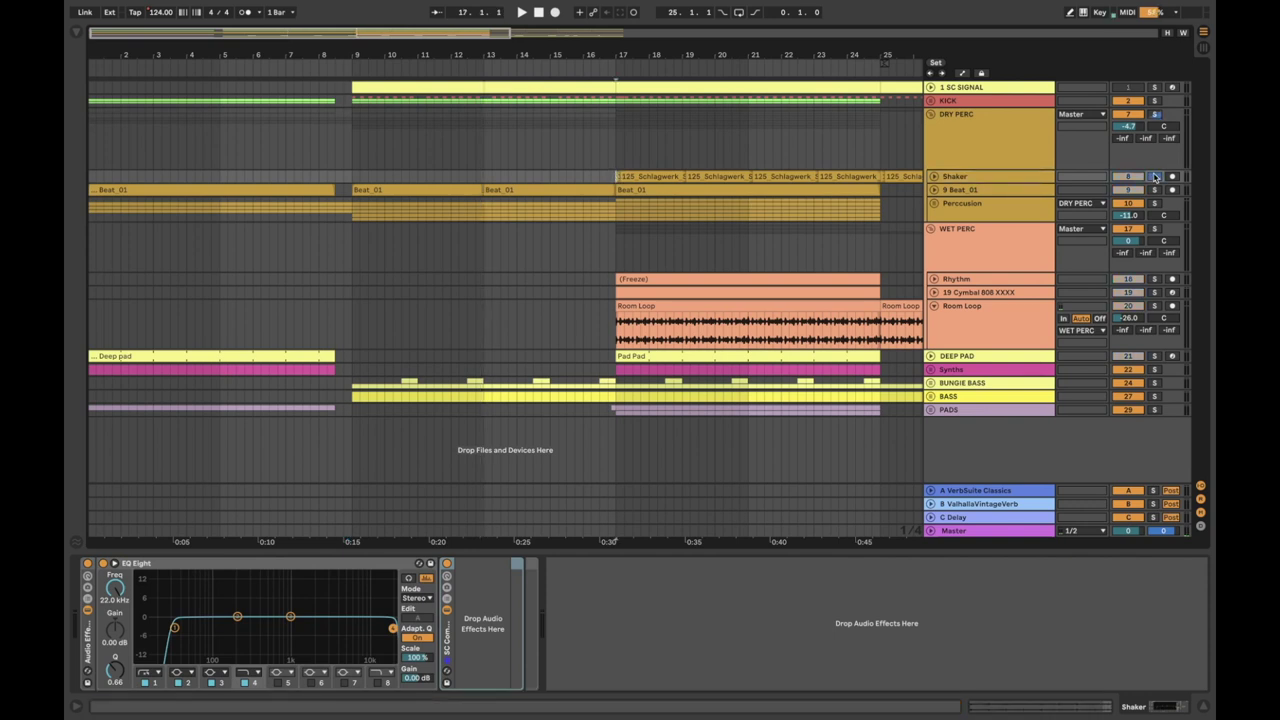
key("space")
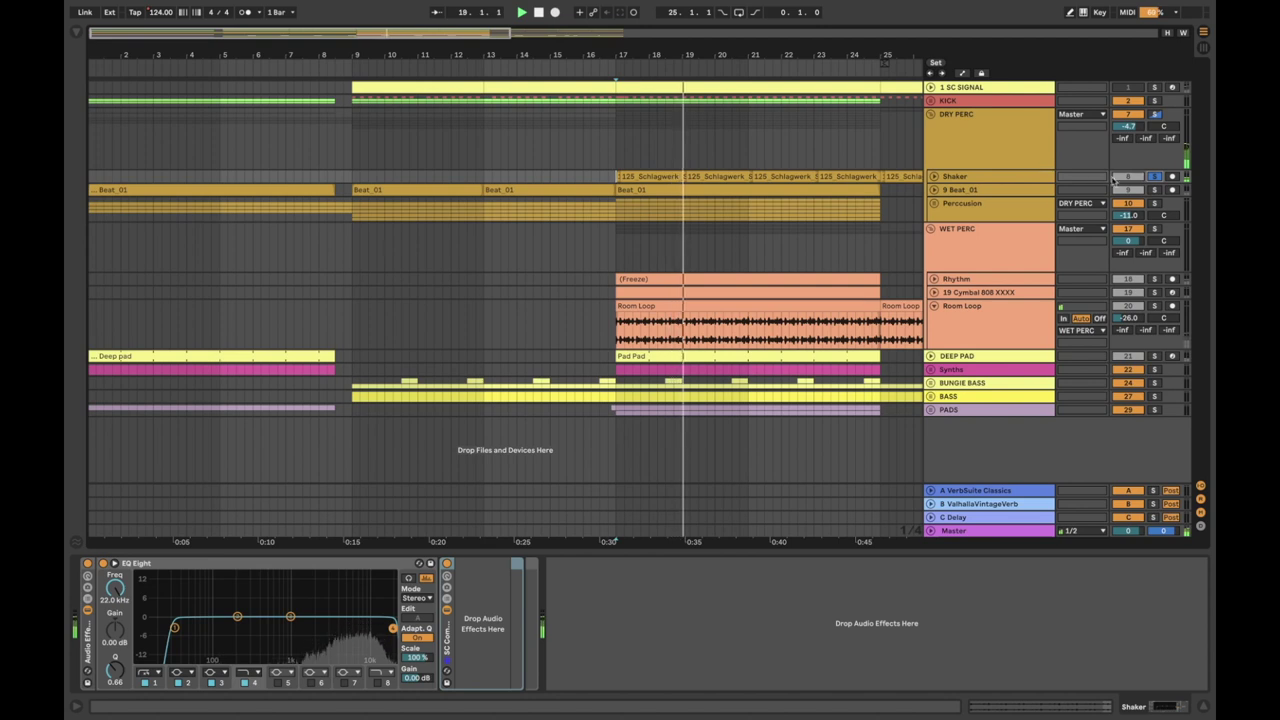
left_click(983, 190)
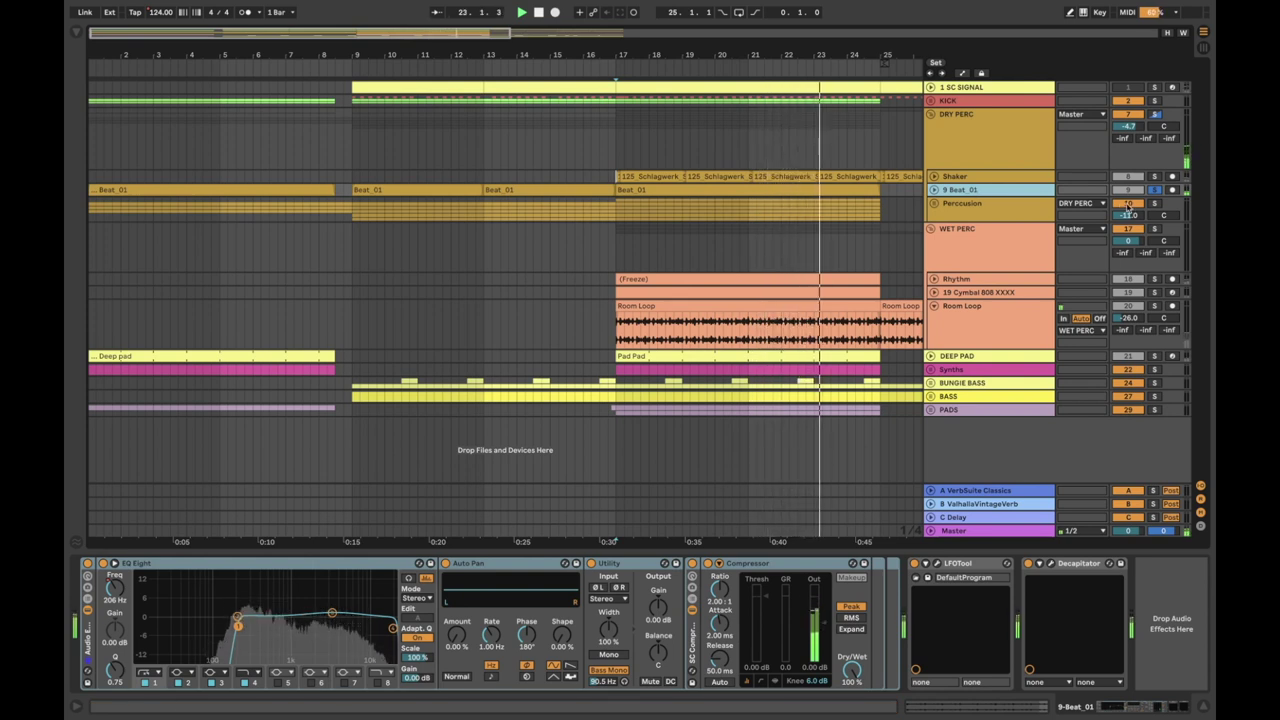
Step: Solo and unfold the Percussion group inside DRY PERC, and loop bars 17 to 25
left_click(1154, 203)
left_click(936, 204)
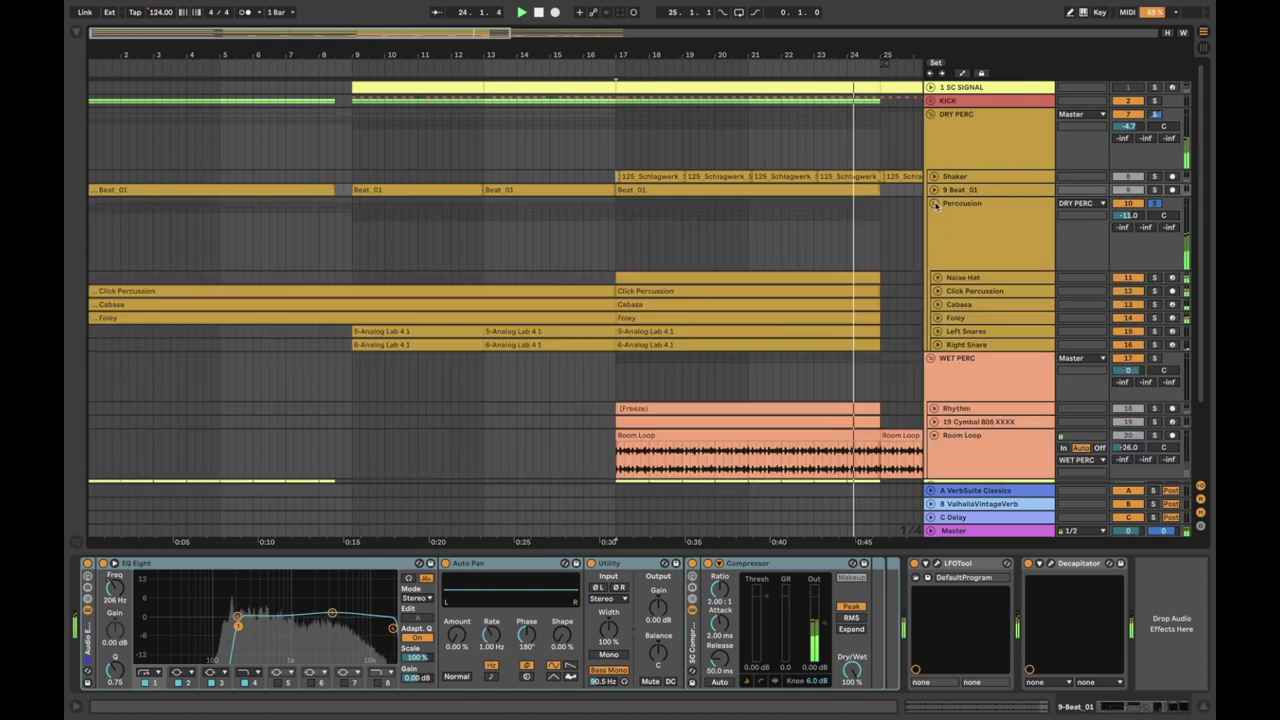
scroll(943, 200, "down", 3)
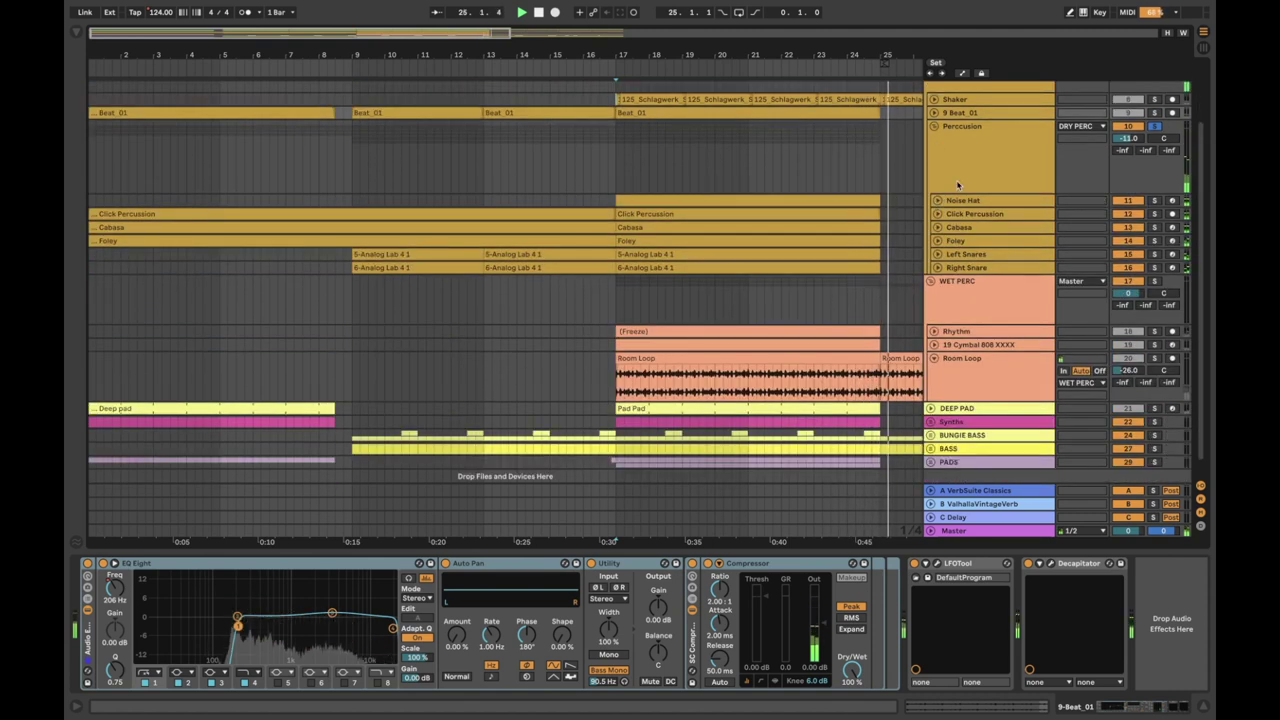
left_click_drag(612, 172, 880, 165)
left_click(1040, 192)
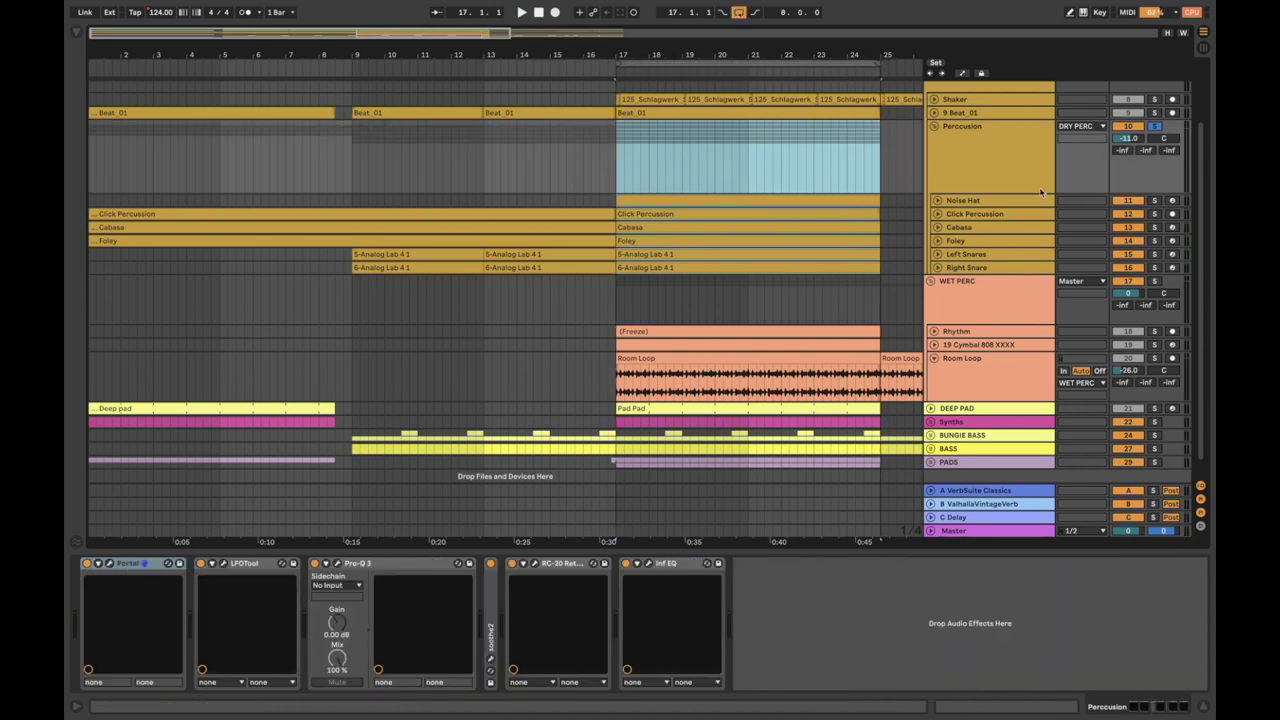
Step: Play the loop with Noise Hat soloed, and unfold the track and its sampler device
key("space")
left_click(962, 200)
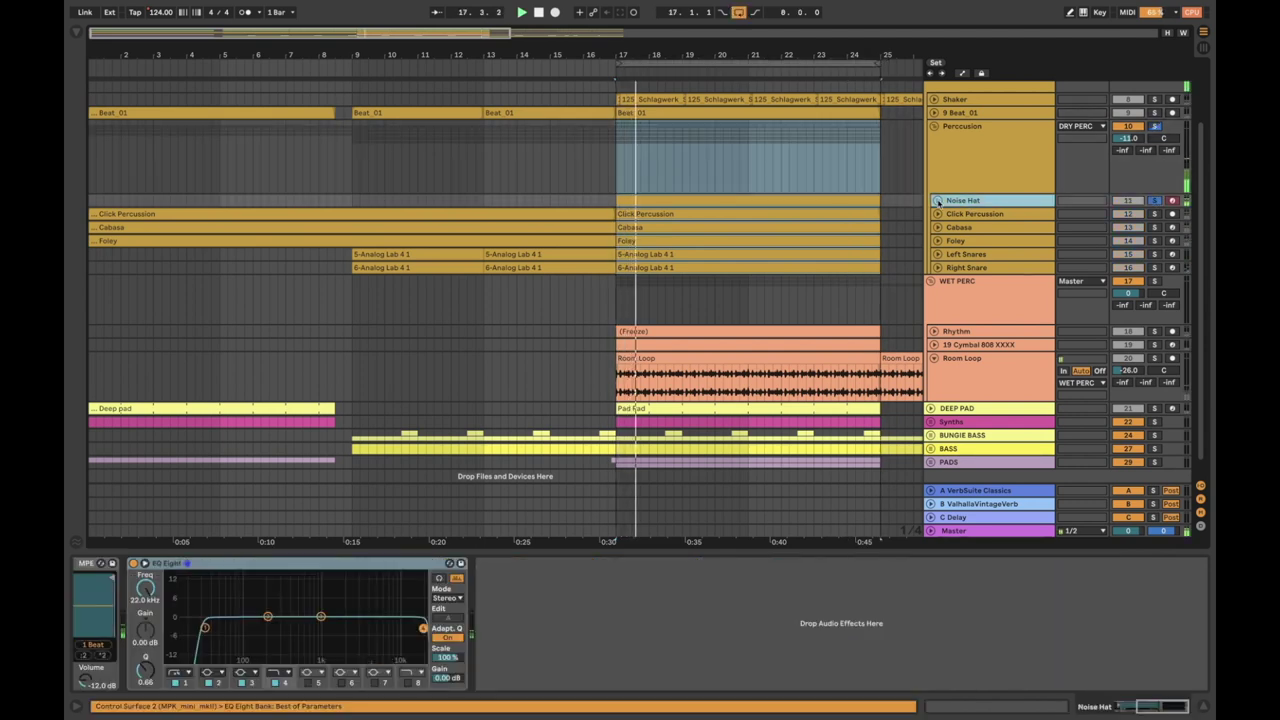
left_click(938, 201)
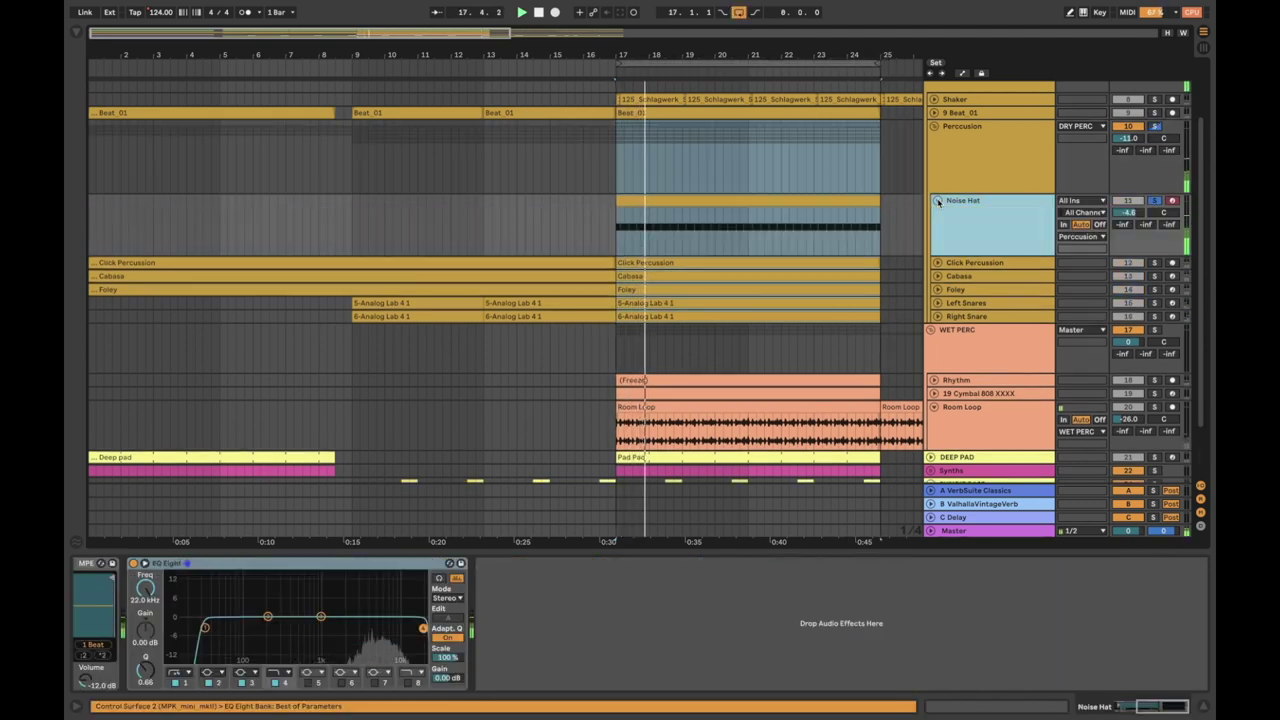
left_click(687, 634)
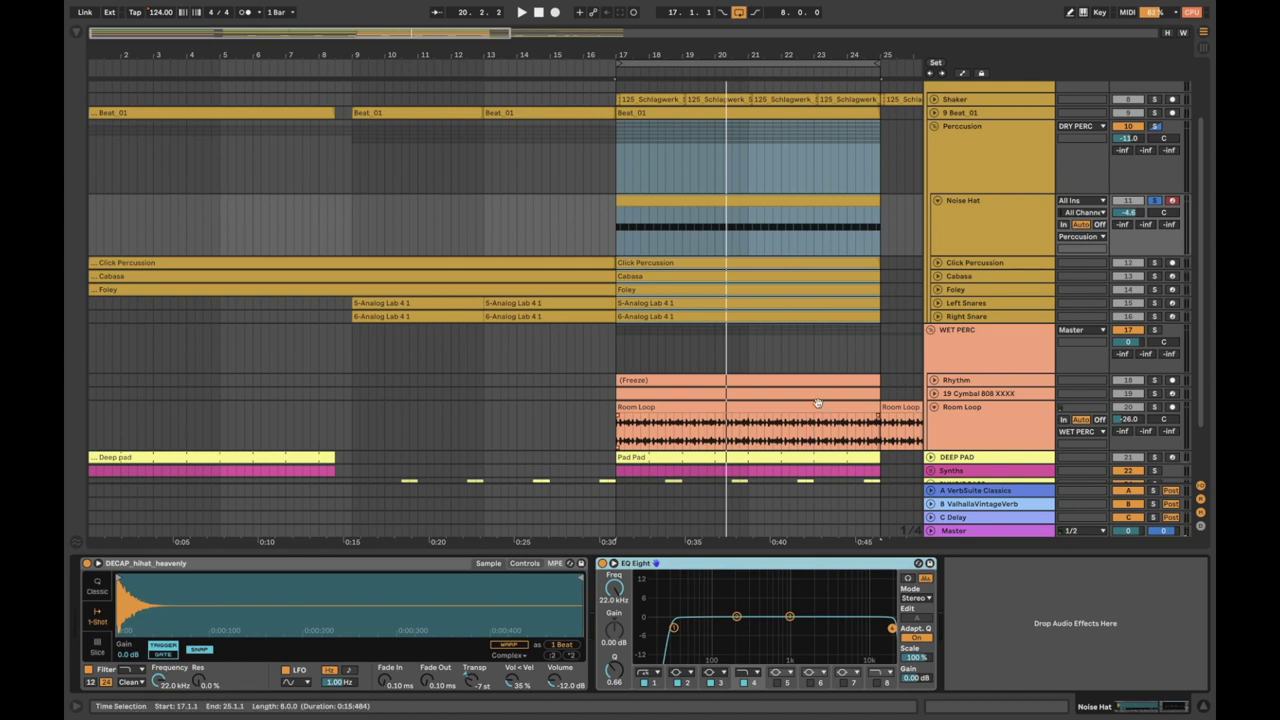
Step: Play the loop with Click Percussion soloed, then with Cabasa soloed, and show Cabasa's devices
left_click(1155, 262)
key("space")
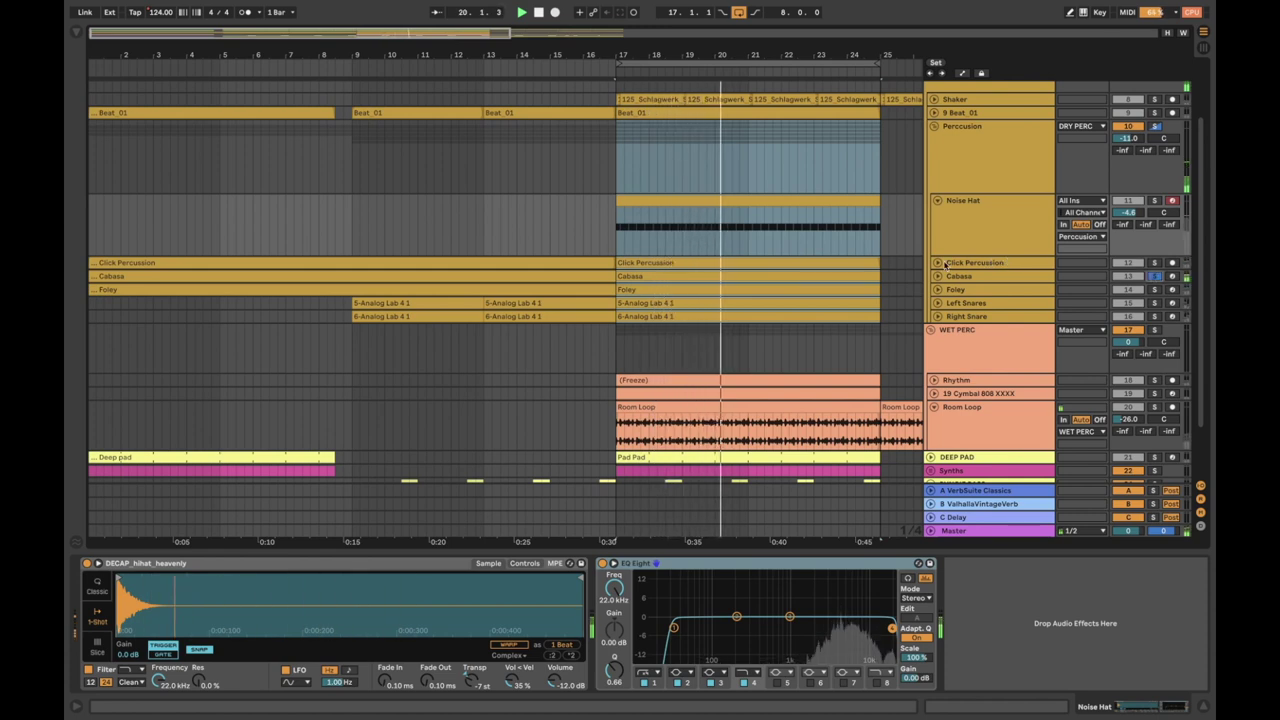
left_click(962, 266)
left_click(965, 277)
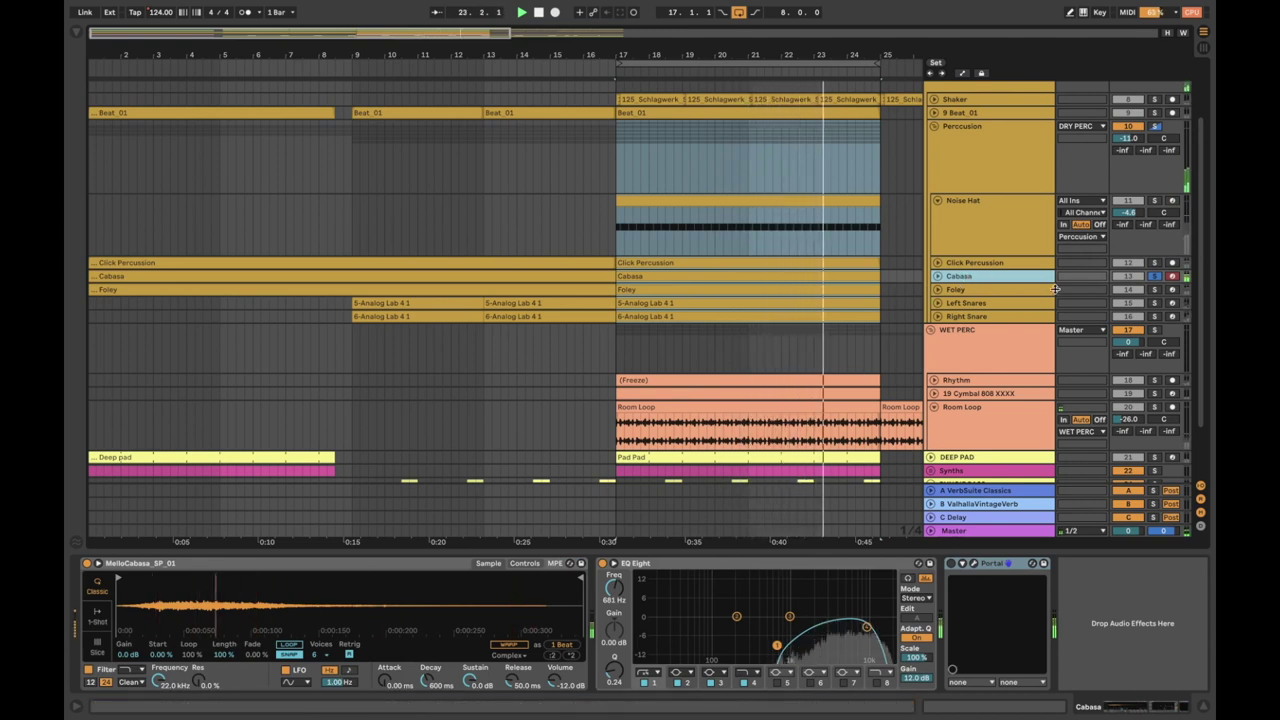
left_click(1155, 277)
Step: Solo the Foley track, show its devices and preview the Kontakt and Clap HugoClones pads in its Drum Rack
left_click(1155, 289)
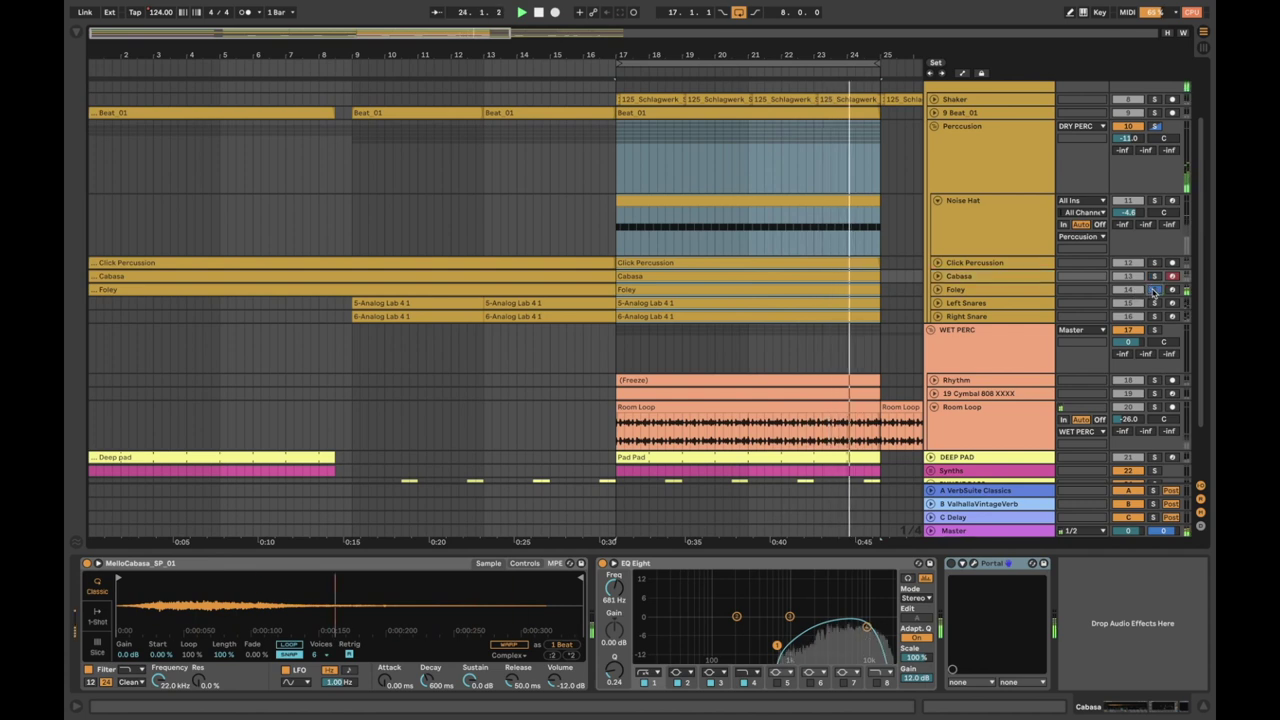
left_click(985, 289)
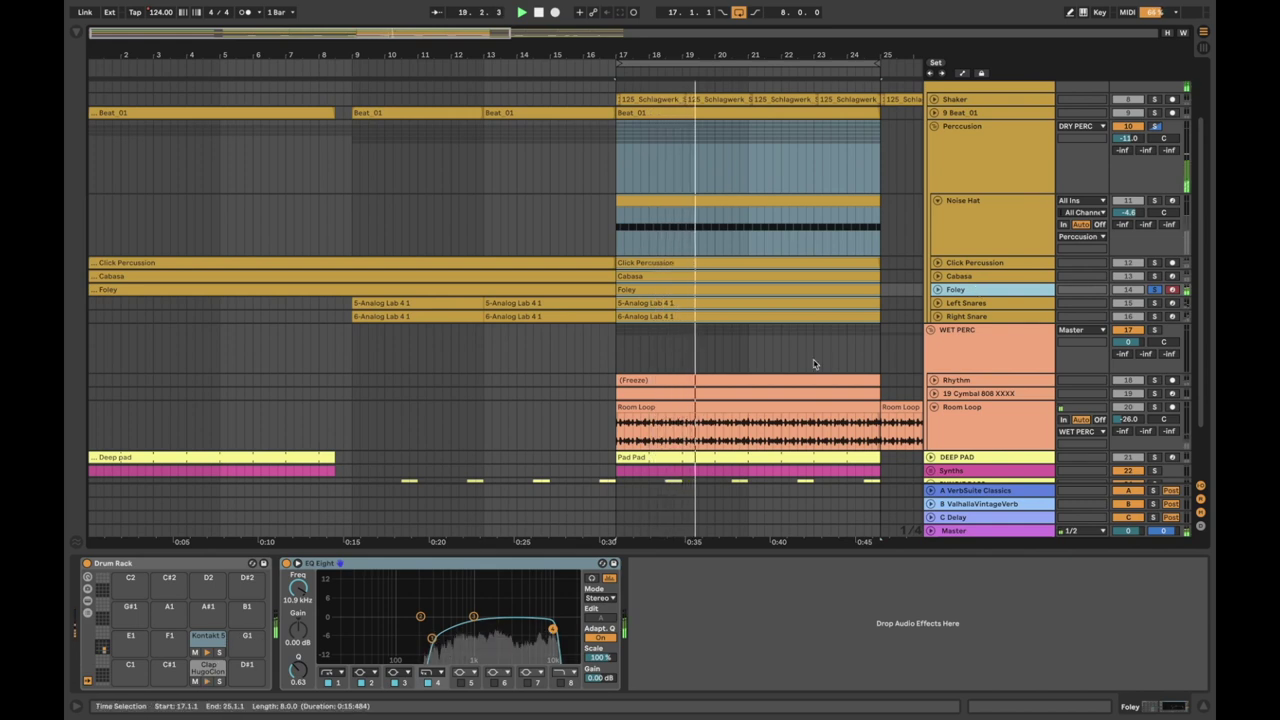
left_click(207, 652)
left_click(207, 684)
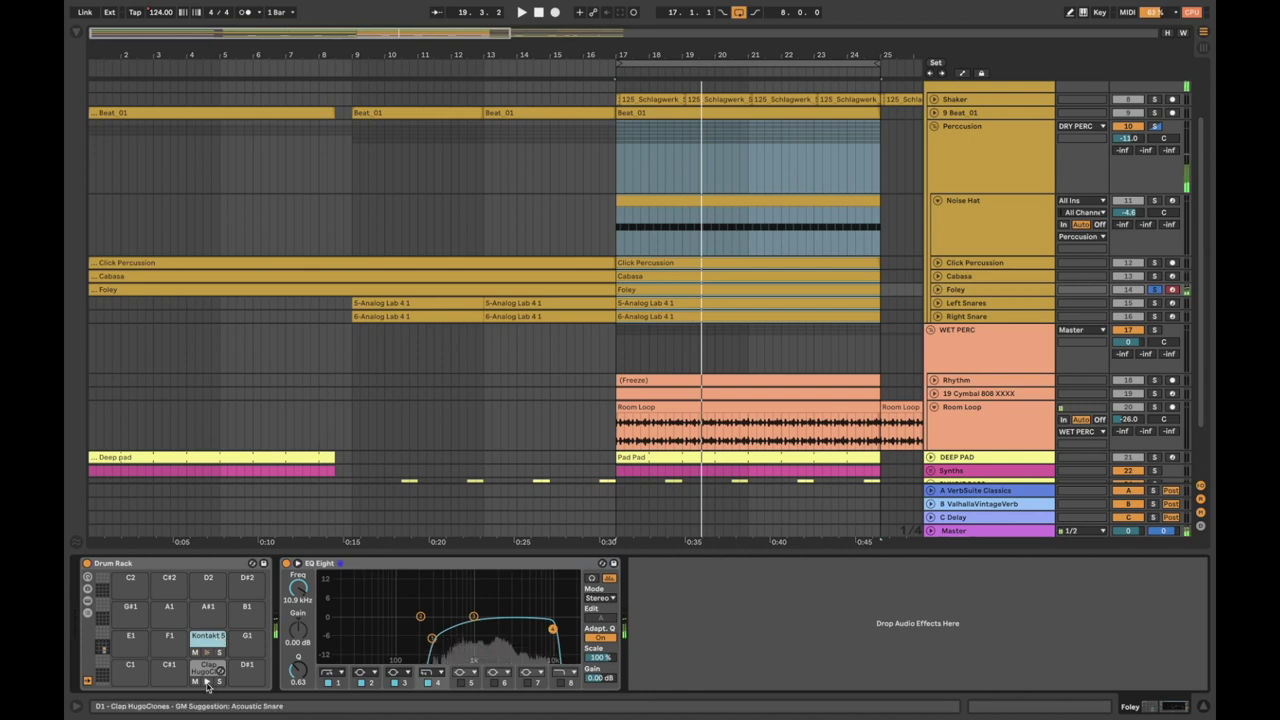
Step: Play the loop with Left Snares and Right Snare soloed together, and play it again with Cabasa added to the solo
left_click(1155, 303)
left_click(982, 303)
key("space")
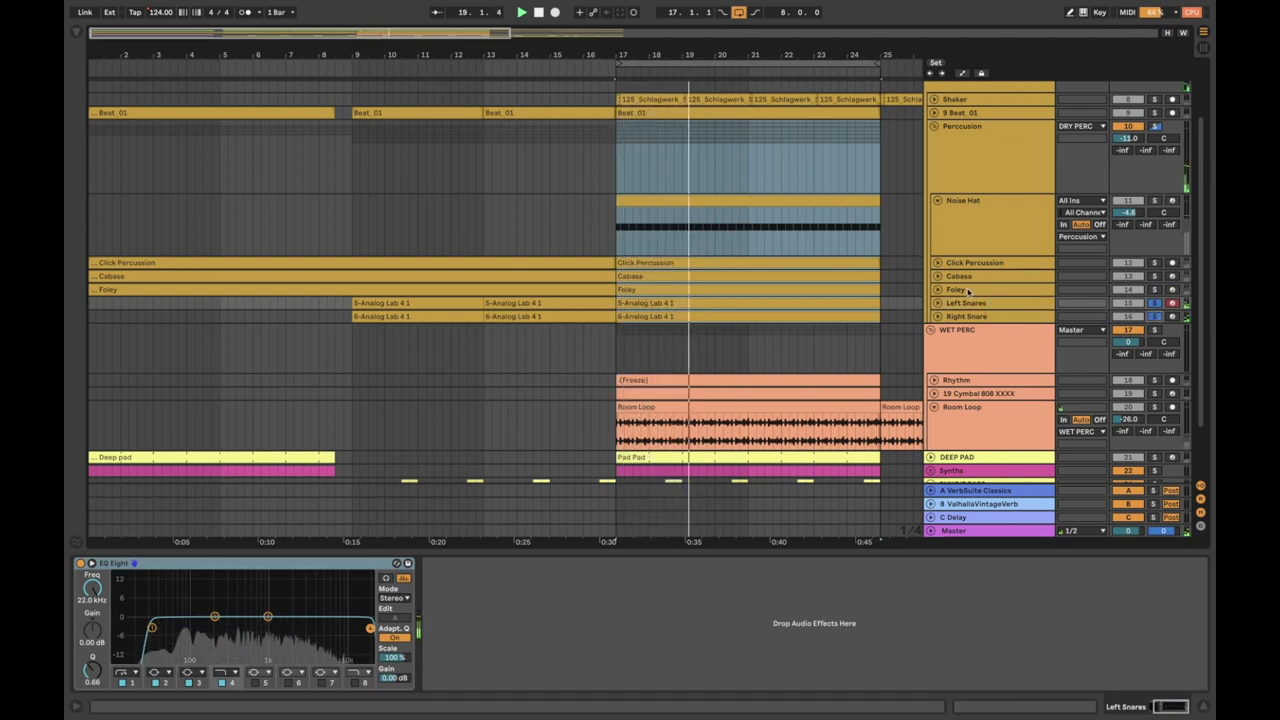
left_click(969, 277)
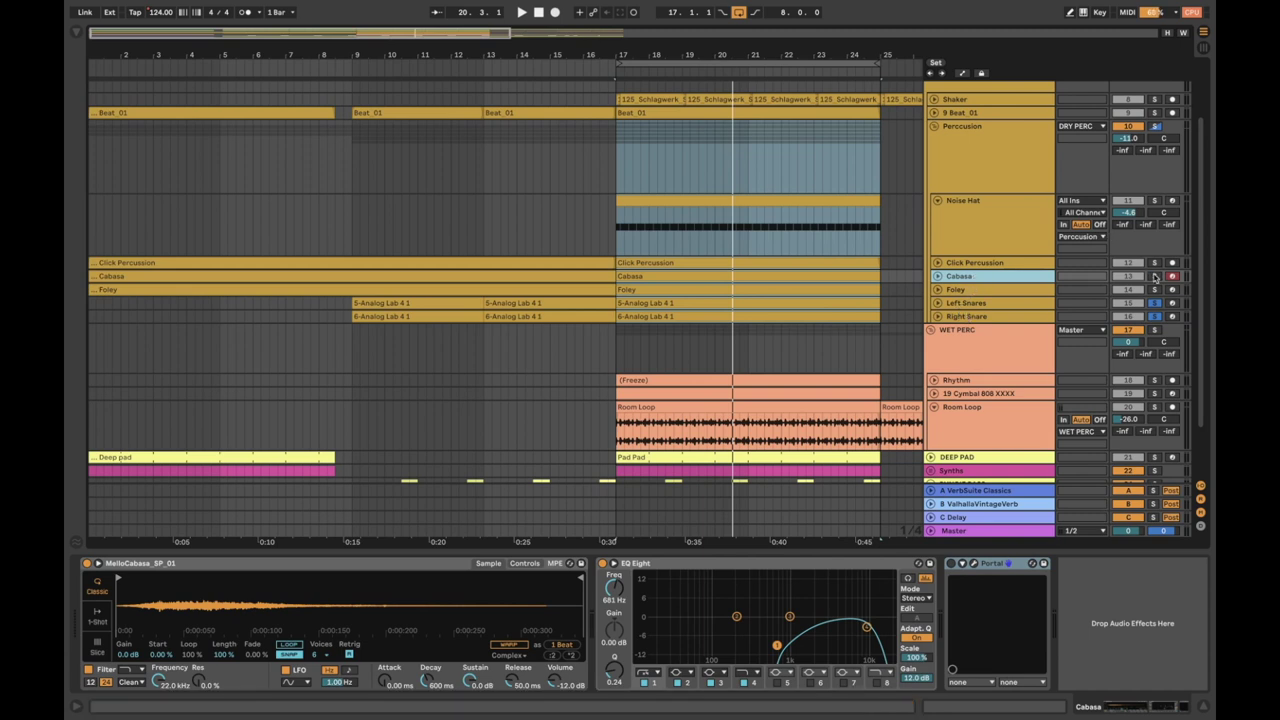
key("space")
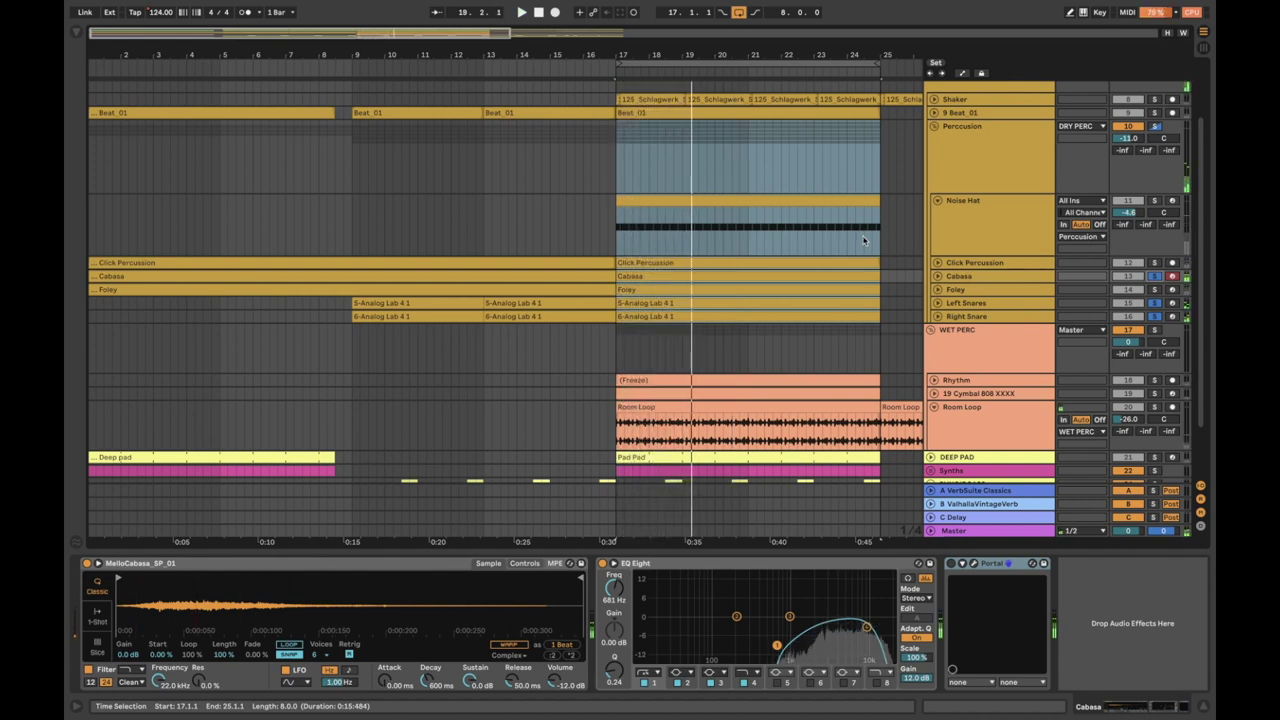
Step: Play only Cabasa with its Portal window open and compare the sound with Portal off and on
left_click(960, 276)
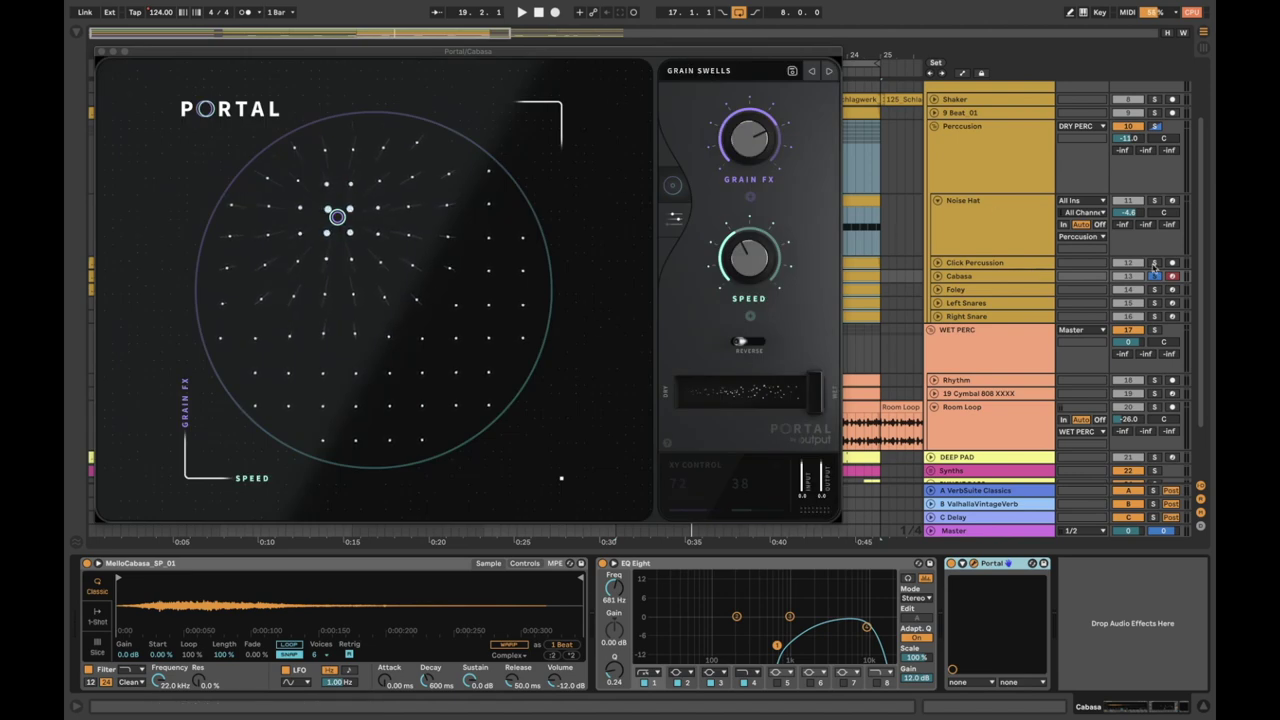
left_click(973, 278)
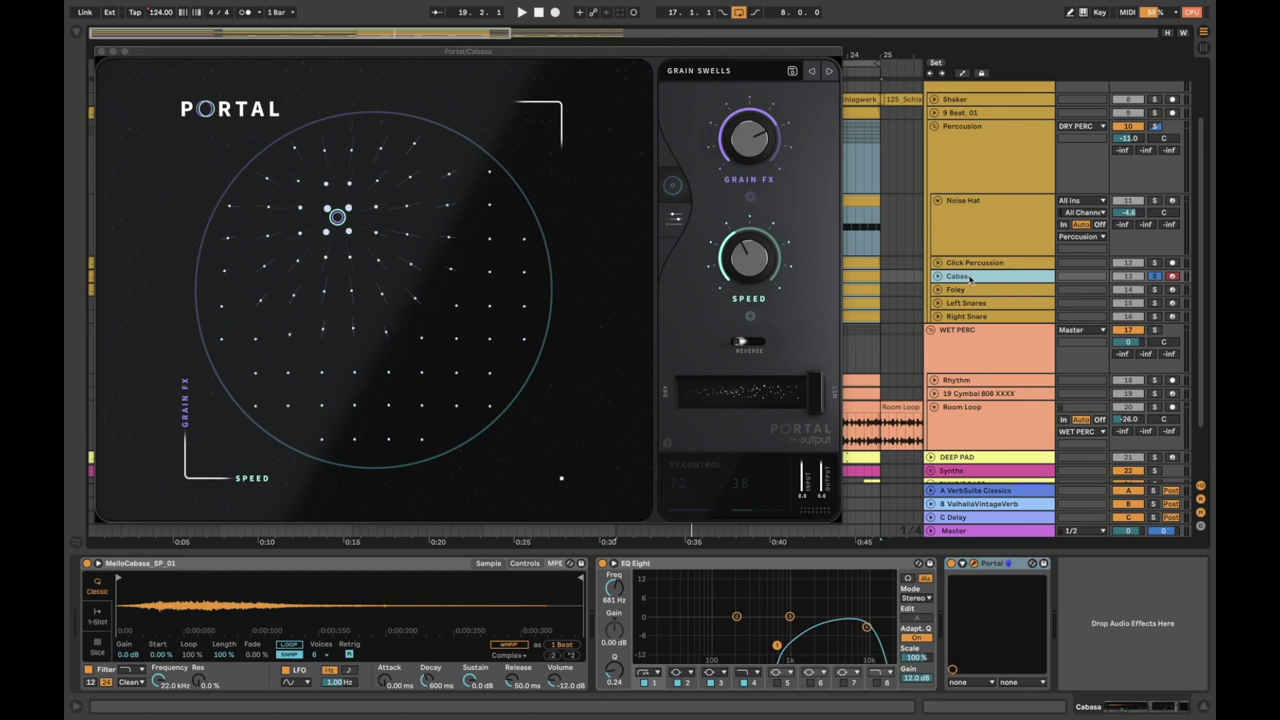
key("space")
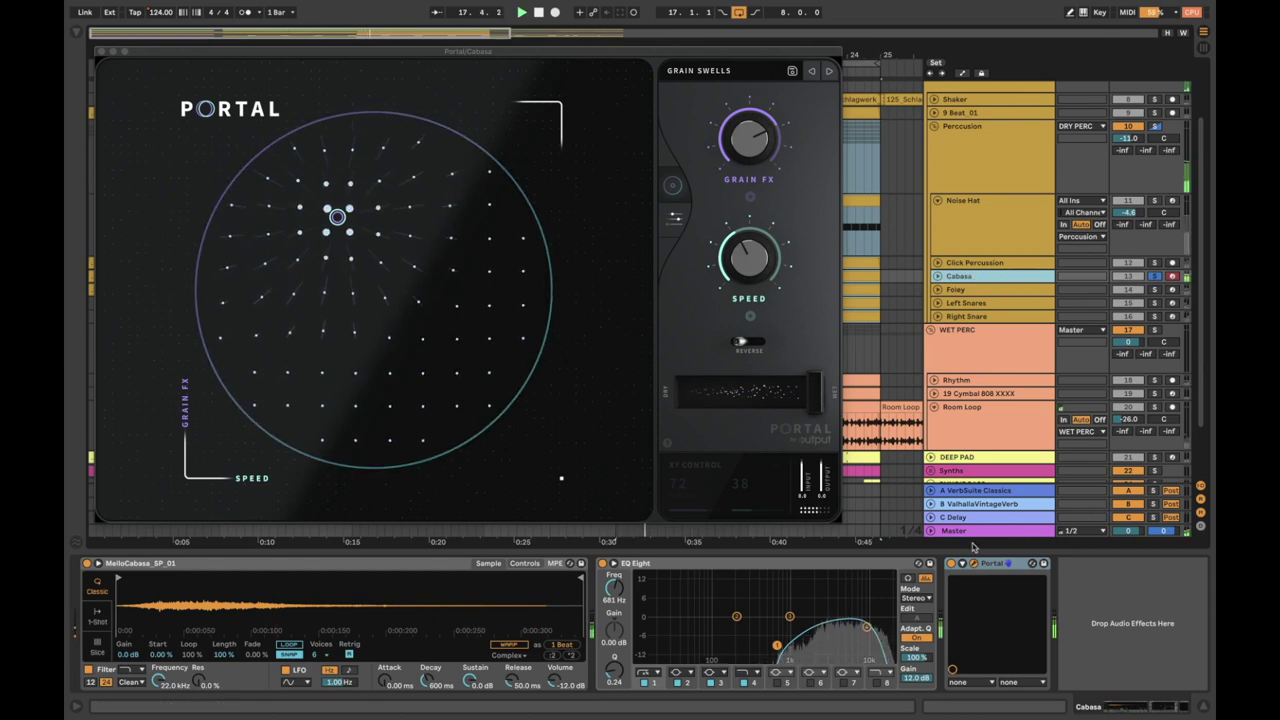
left_click(950, 565)
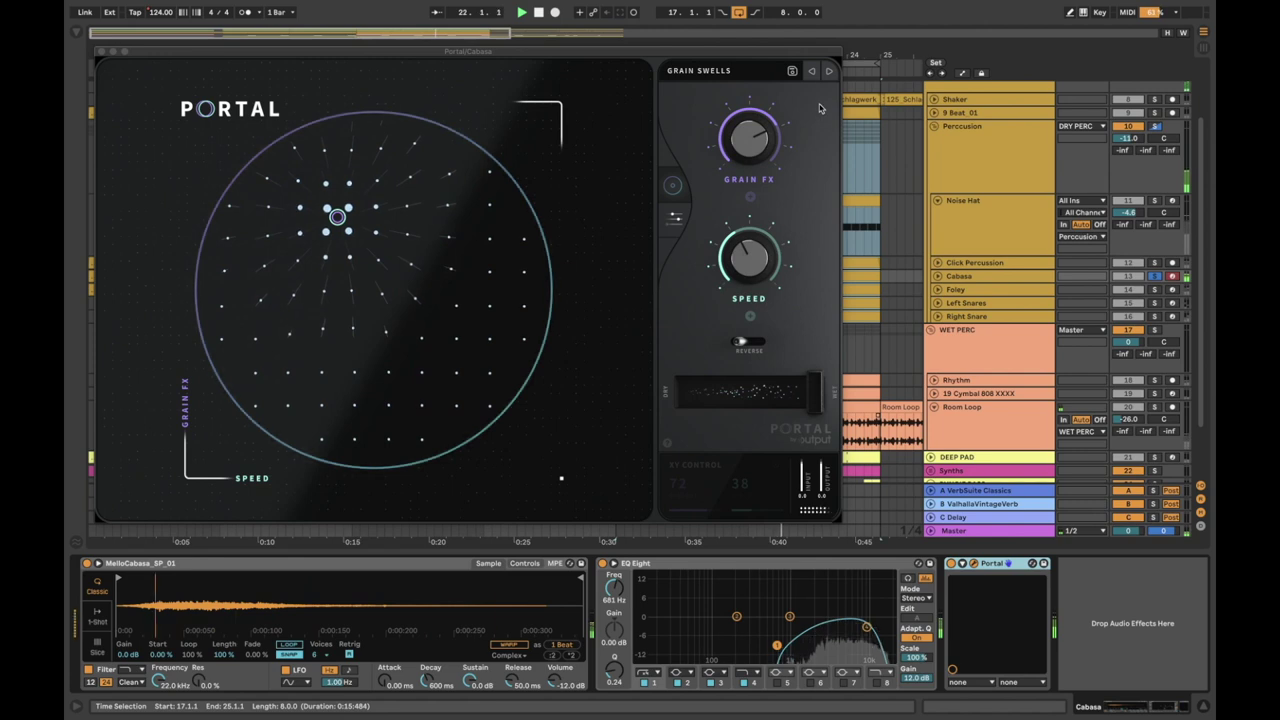
Step: Audition other Portal presets on Cabasa, including BLURRED STHS, PARTIAL DIVIDE and DIGITAL TAPE TOYS
left_click(829, 72)
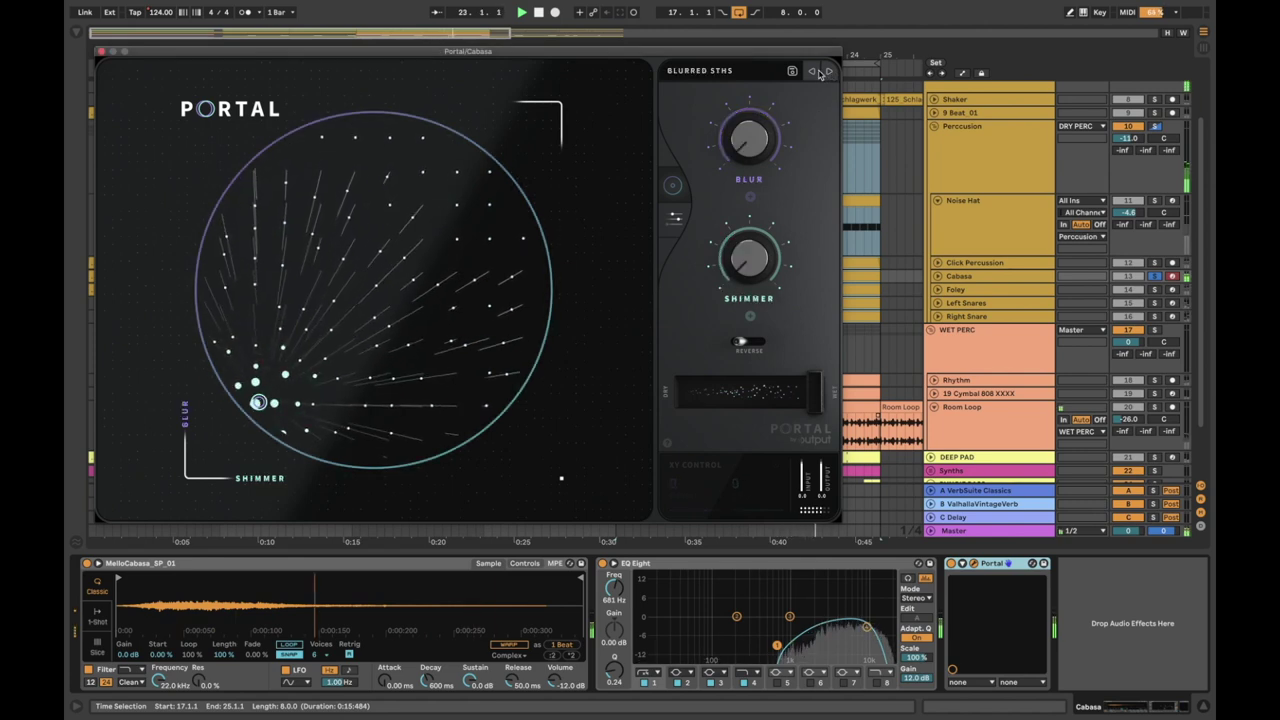
left_click(813, 73)
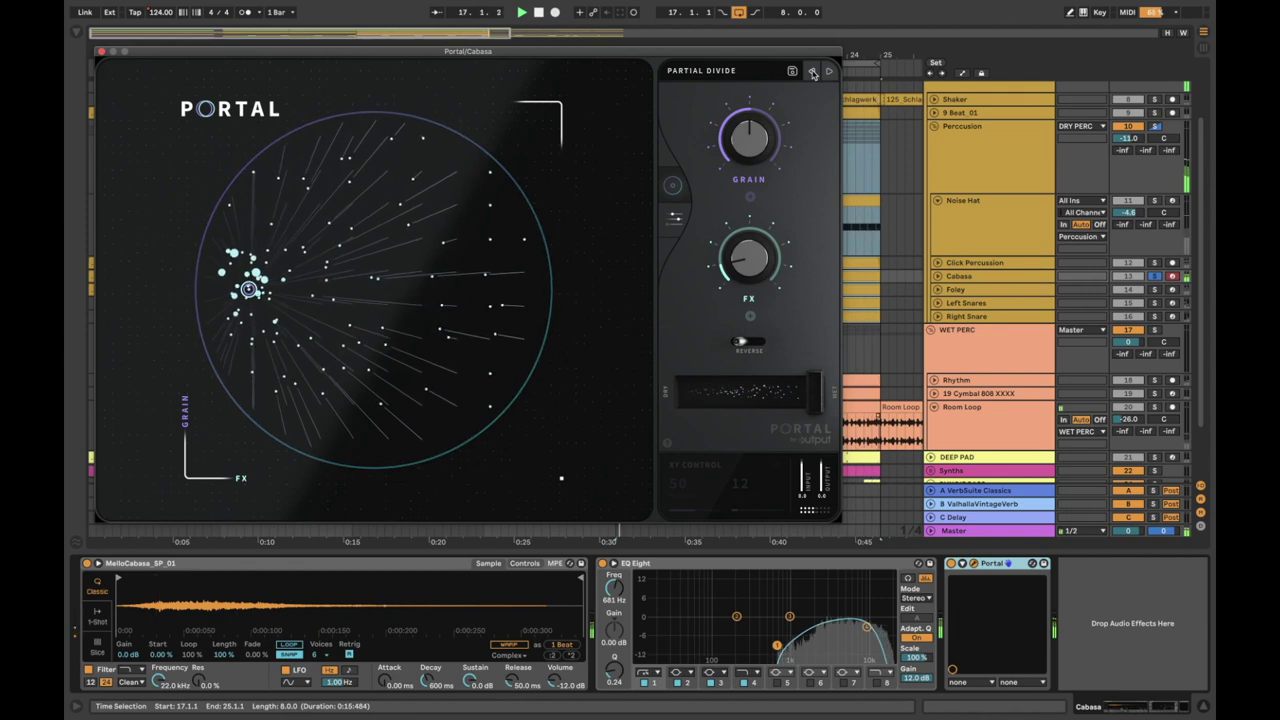
left_click(813, 73)
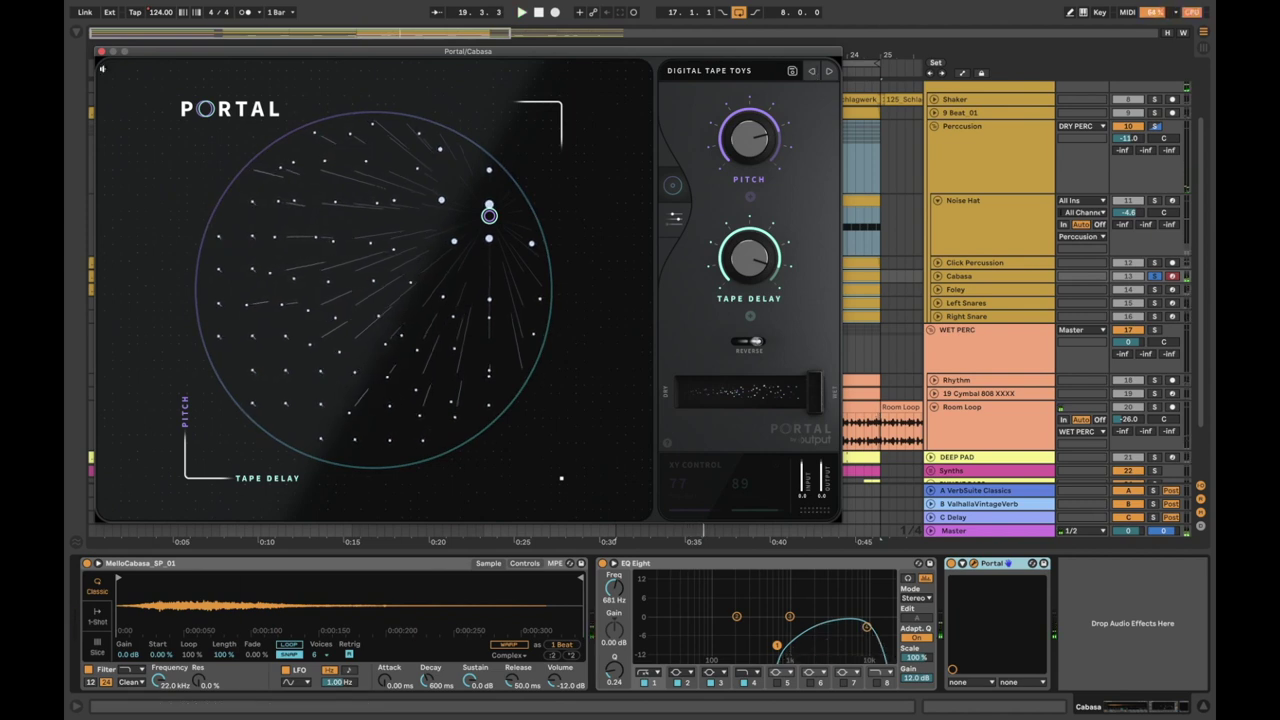
Step: Close Cabasa's Portal window, unfold the track to view its MIDI clip, and take Cabasa out of solo
left_click(100, 53)
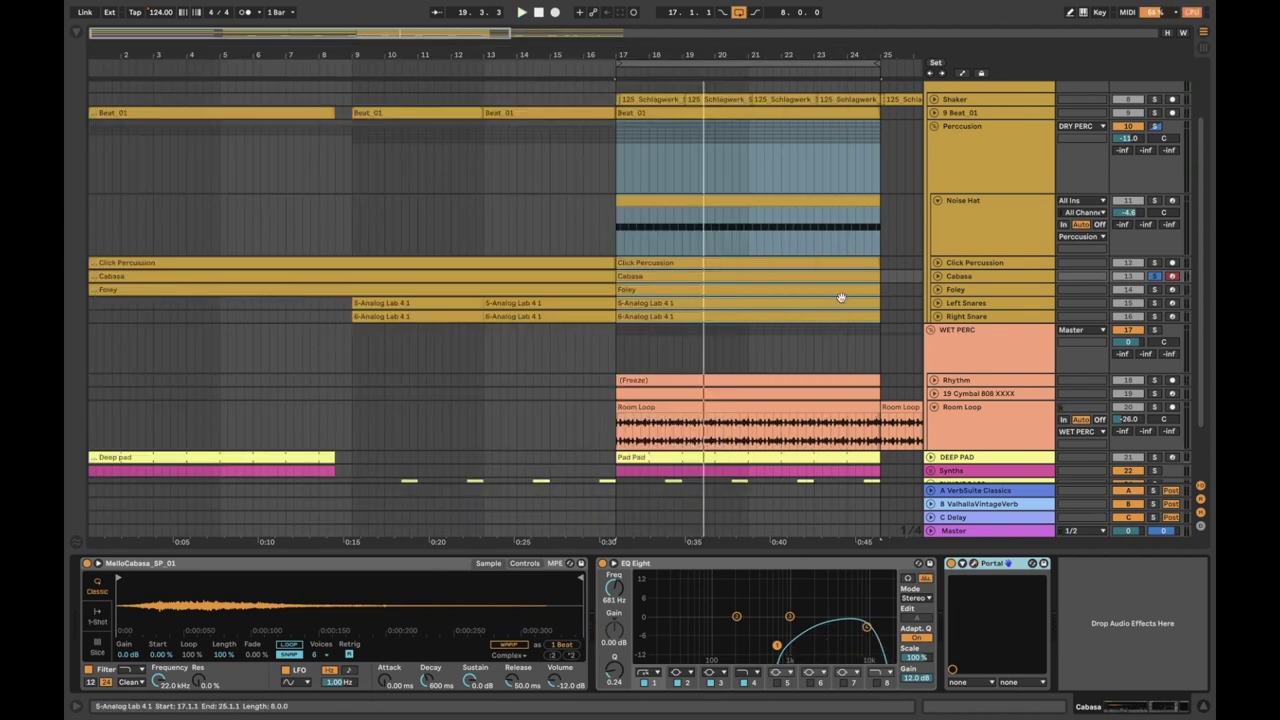
left_click(977, 276)
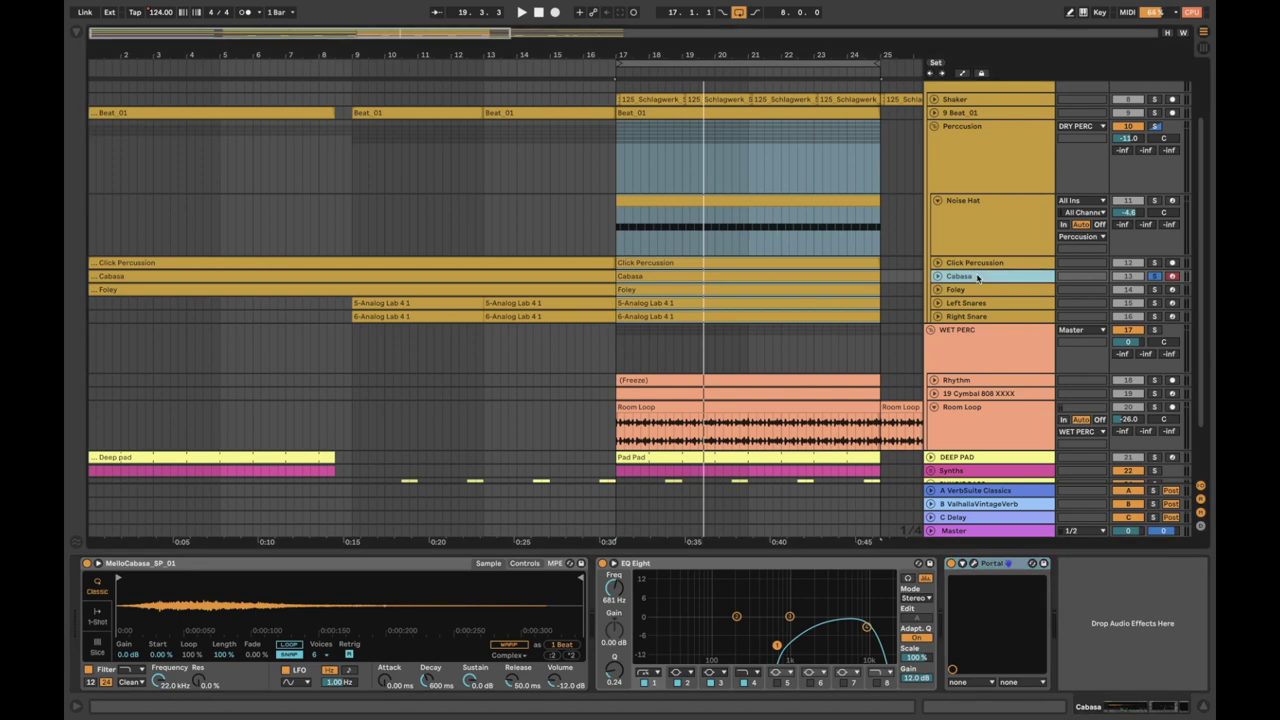
left_click(937, 276)
left_click(708, 274)
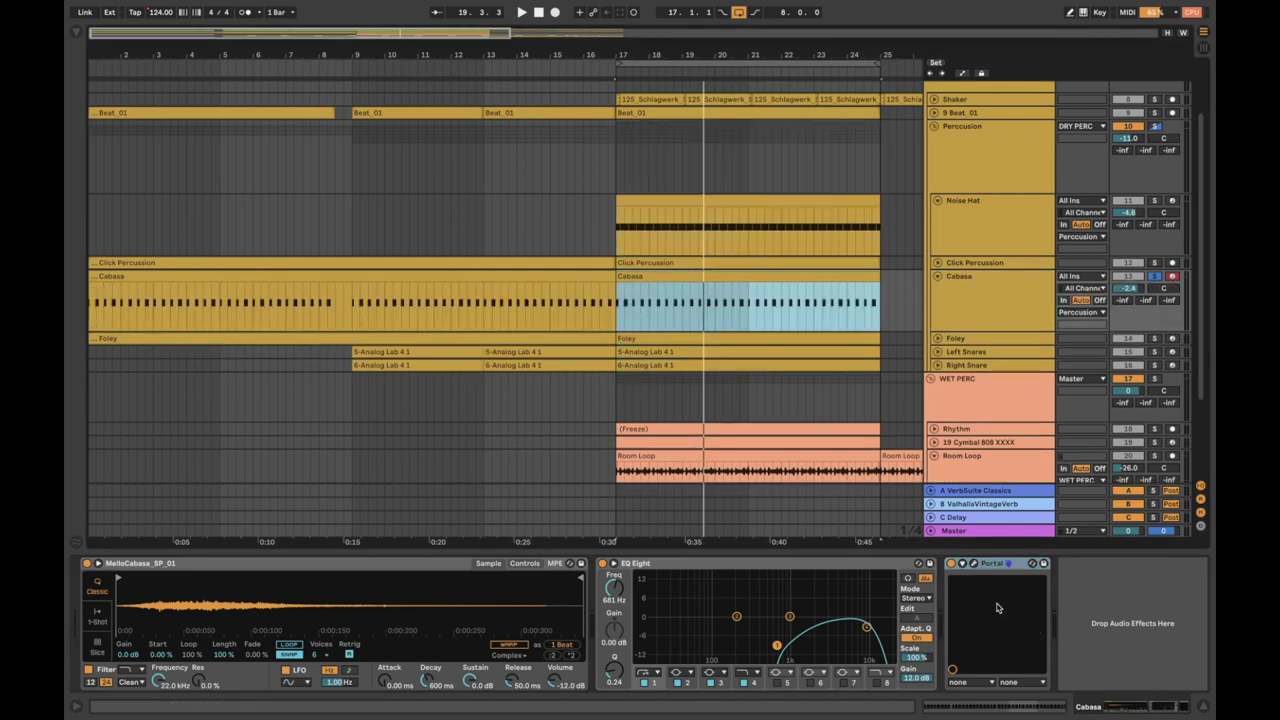
left_click(975, 278)
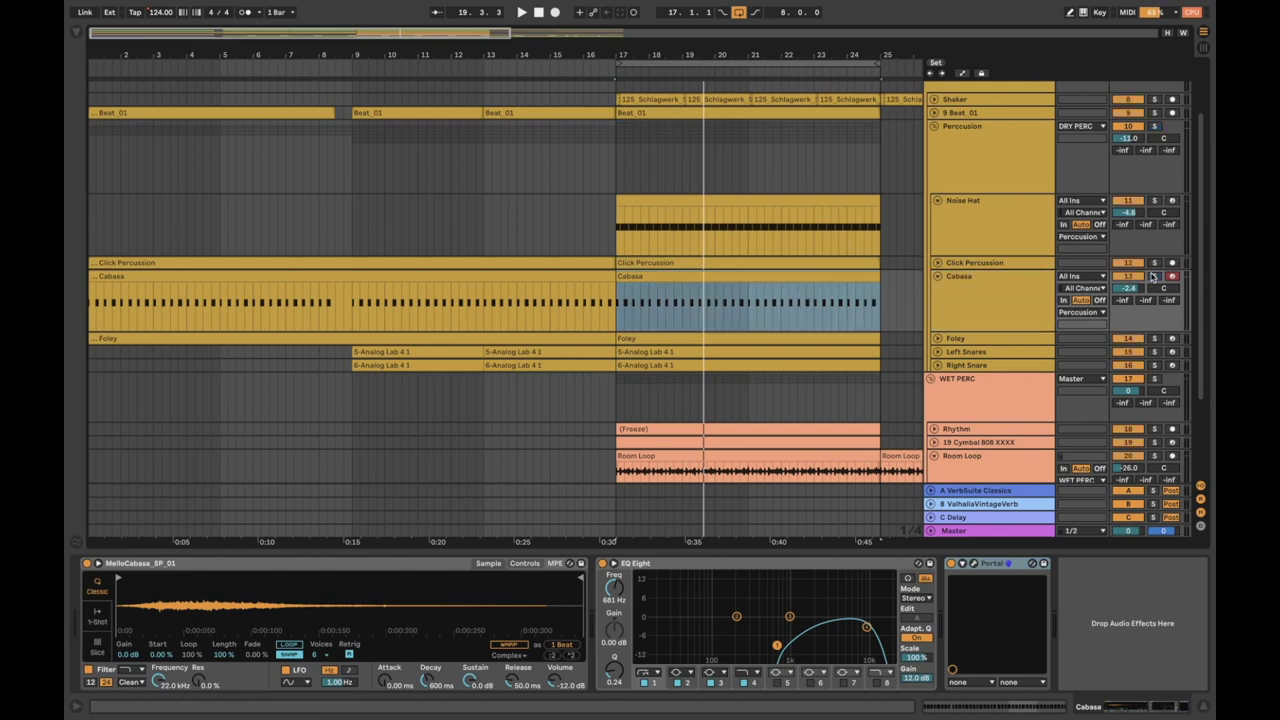
left_click(938, 276)
Step: Unfold the Left Snares and Right Snare tracks to view their MIDI patterns
left_click(955, 304)
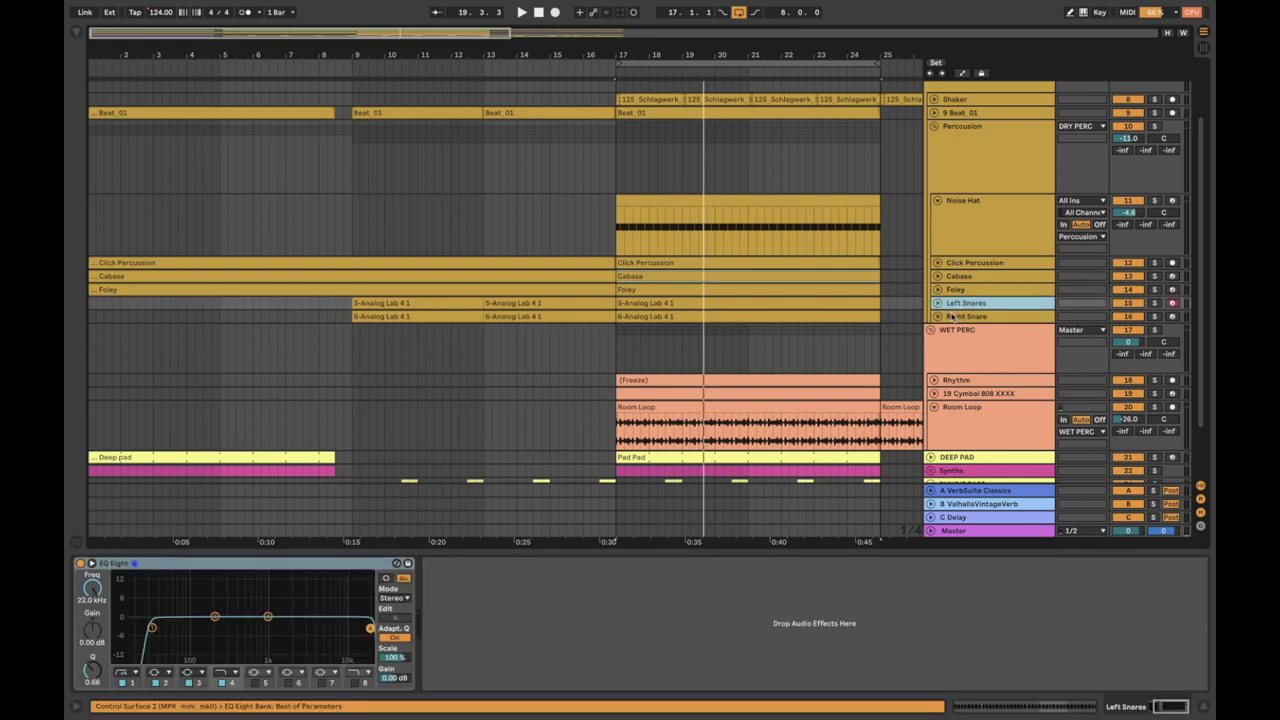
left_click(952, 317)
left_click(938, 316)
left_click(938, 303)
left_click(967, 304)
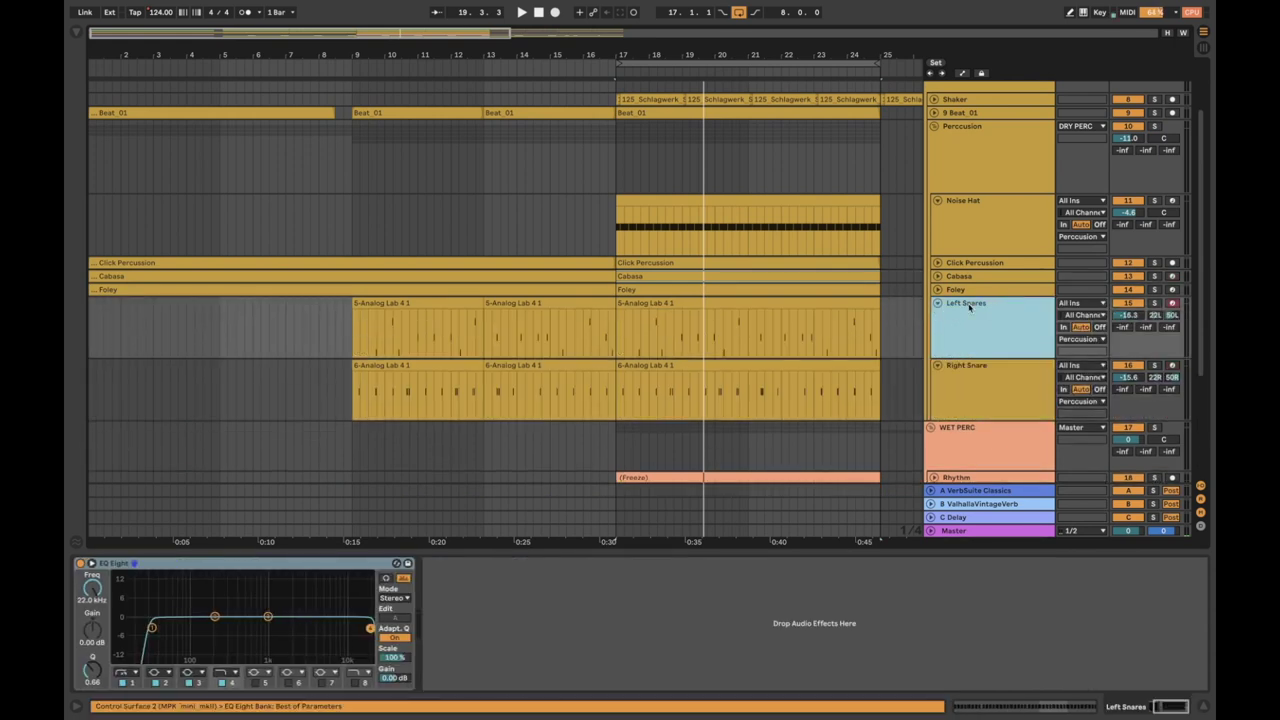
Step: Compare the Left Snares and Right Snare tracks, and show Analog Lab 4 and EQ Eight on Left Snares
left_click(976, 367)
left_click(978, 346)
left_click(983, 371)
left_click(983, 346)
left_click(603, 581)
scroll(603, 581, "left", 3)
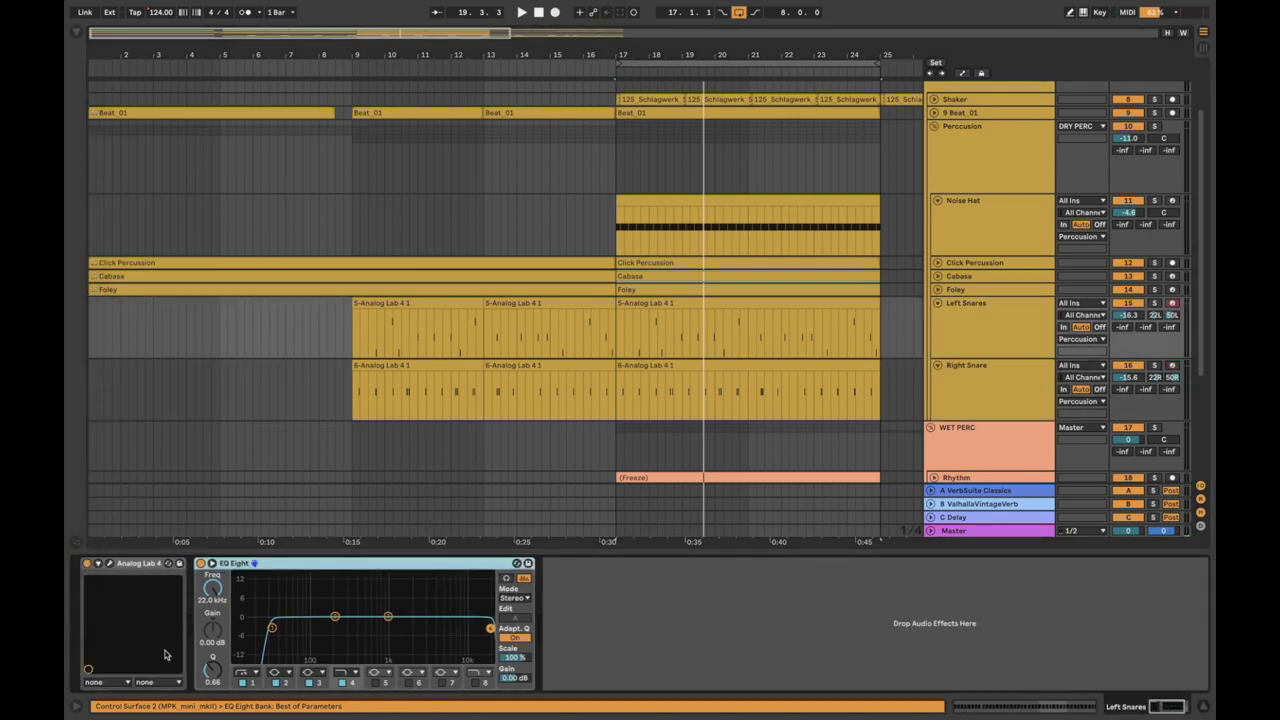
left_click(966, 329)
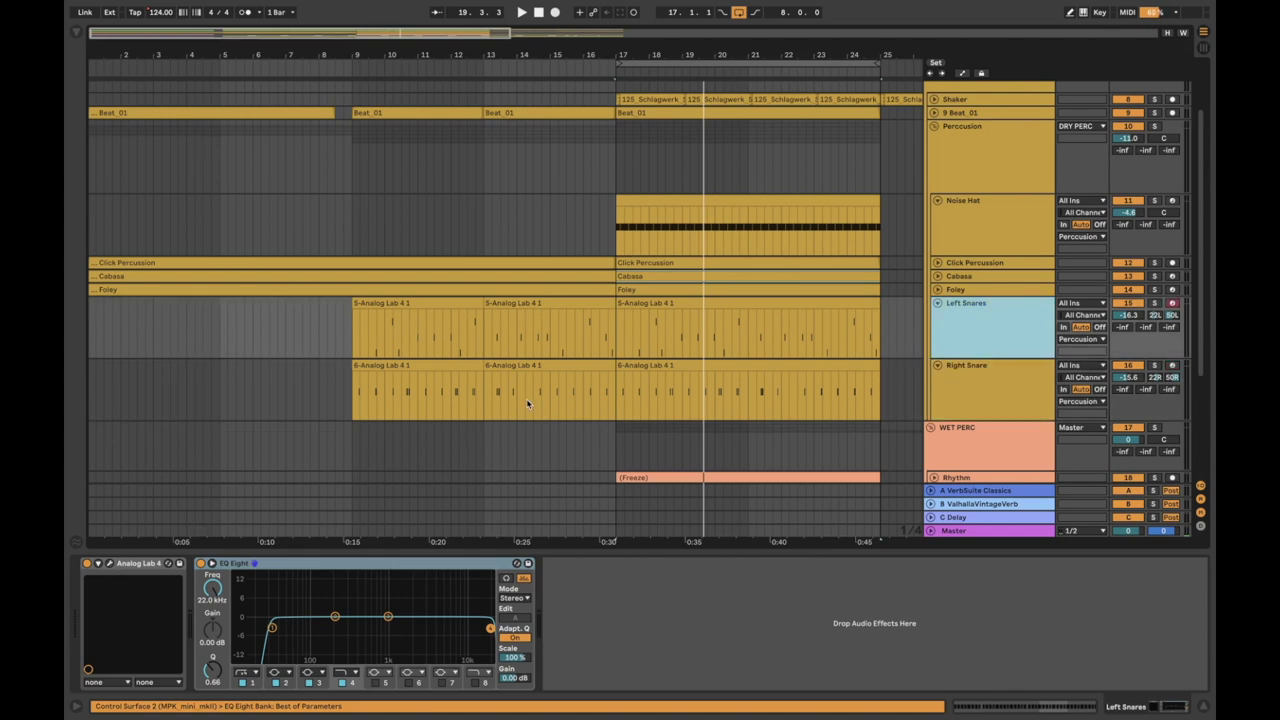
Step: Open Analog Lab 4 on Left Snares, play the AnaloSnare sound with the track soloed, and close the window
left_click(109, 563)
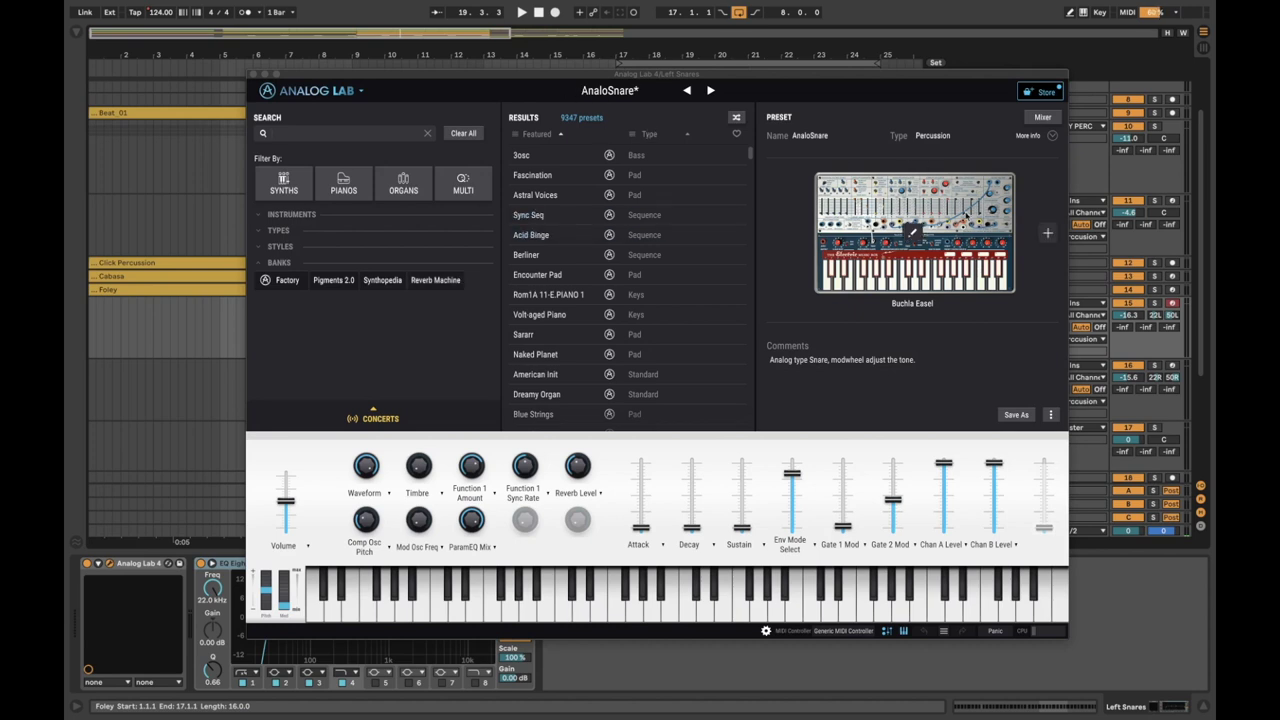
left_click_drag(450, 77, 439, 65)
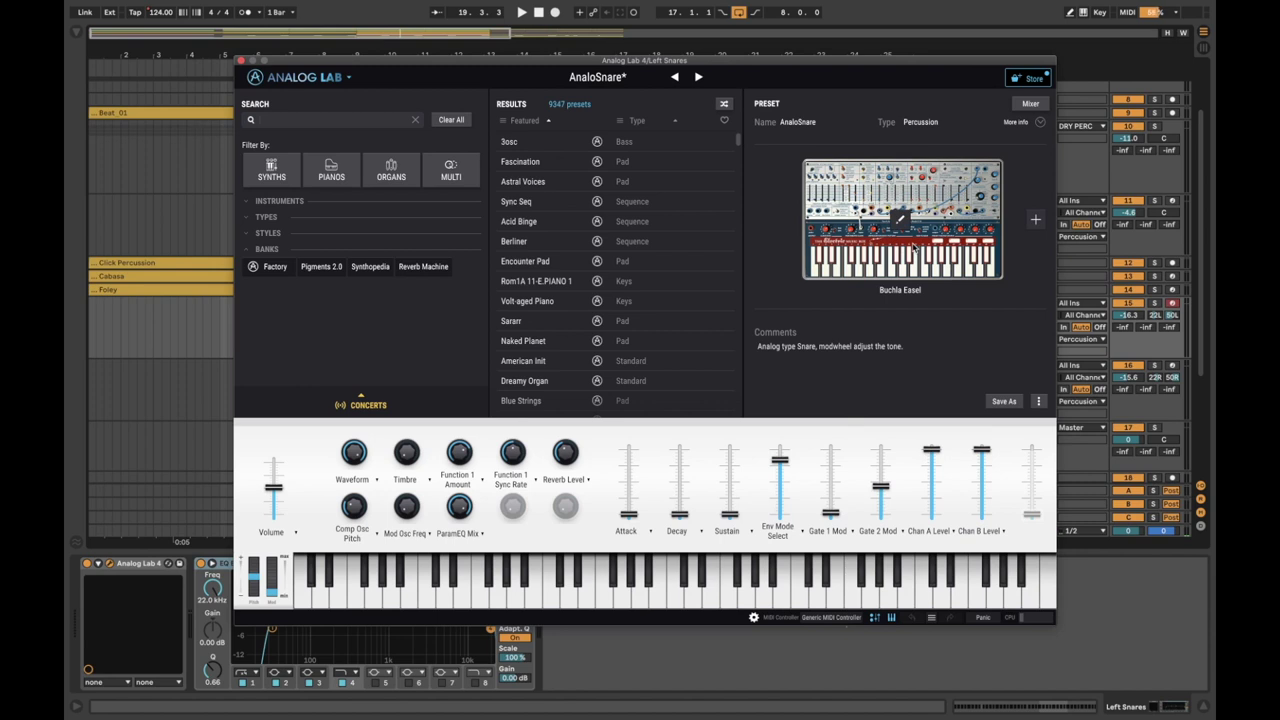
left_click(1156, 303)
mouse_move(755, 61)
left_mouse_down()
mouse_move(855, 612)
mouse_move(731, 101)
mouse_move(748, 45)
left_mouse_up()
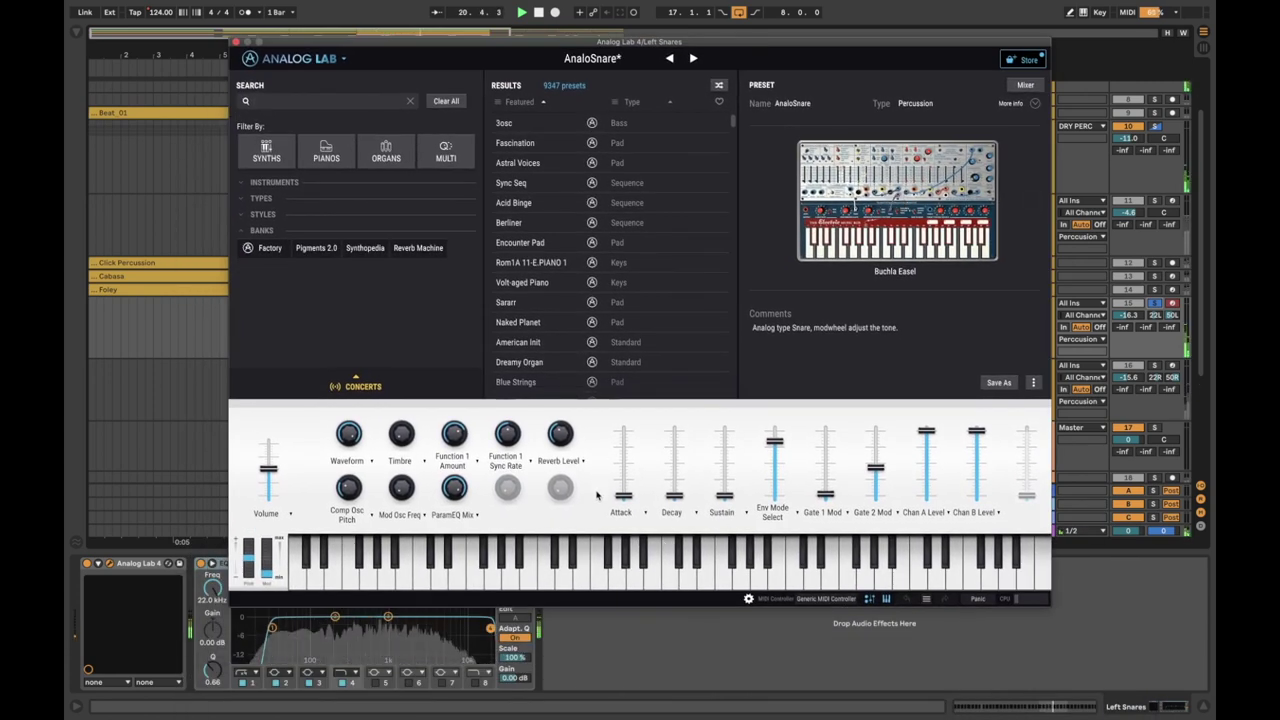
key("space")
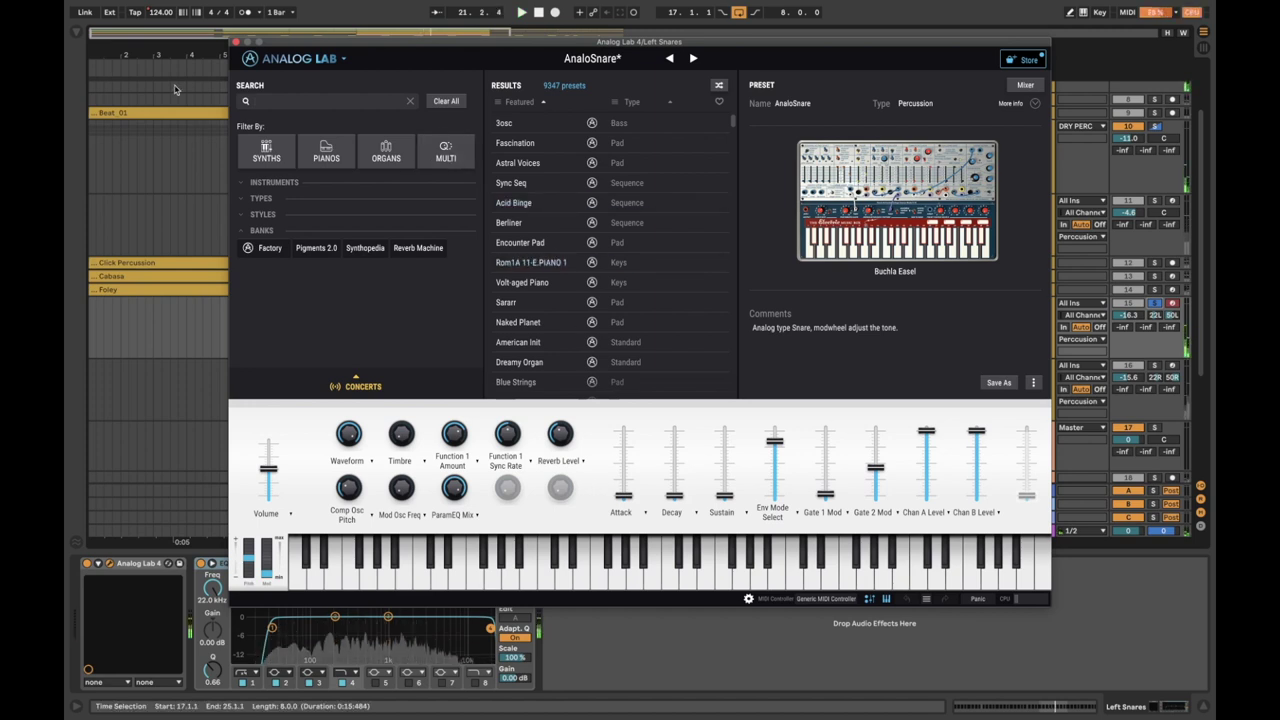
left_click(236, 42)
Step: Open the Left Snares clip at bar 17 and examine the placement of its MIDI notes
left_click(1035, 353)
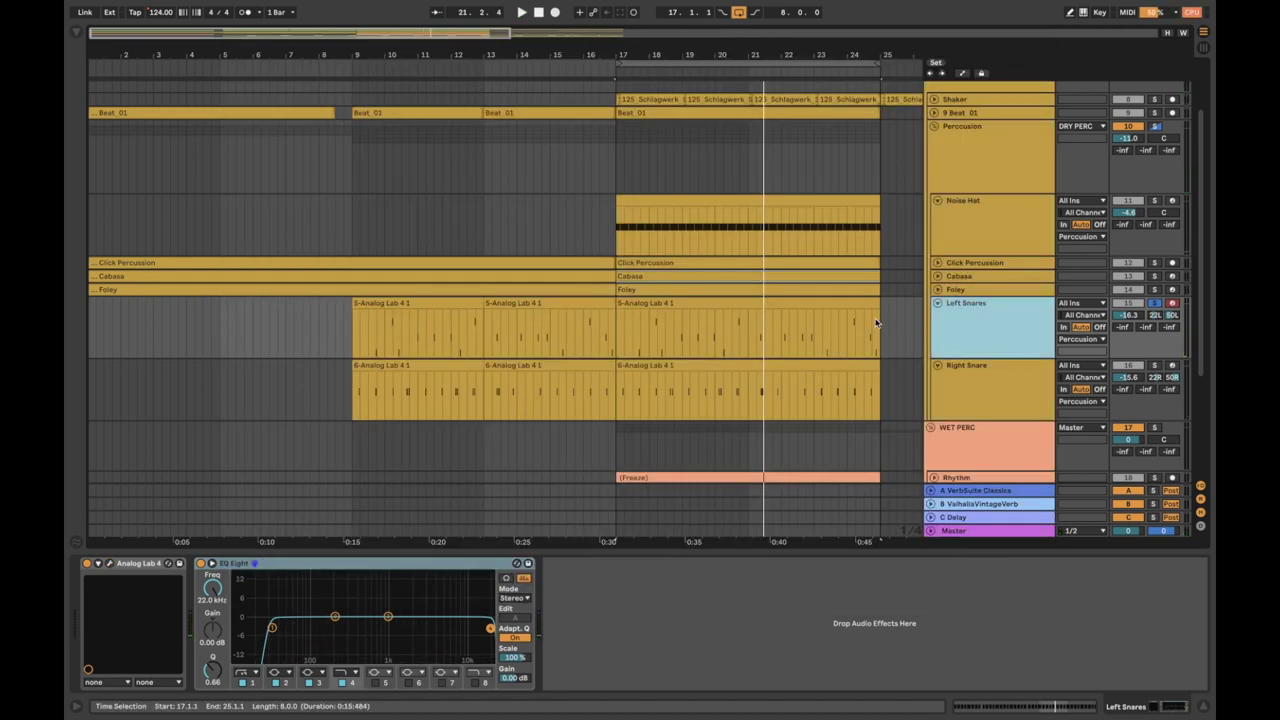
left_click(794, 304)
double_click(716, 304)
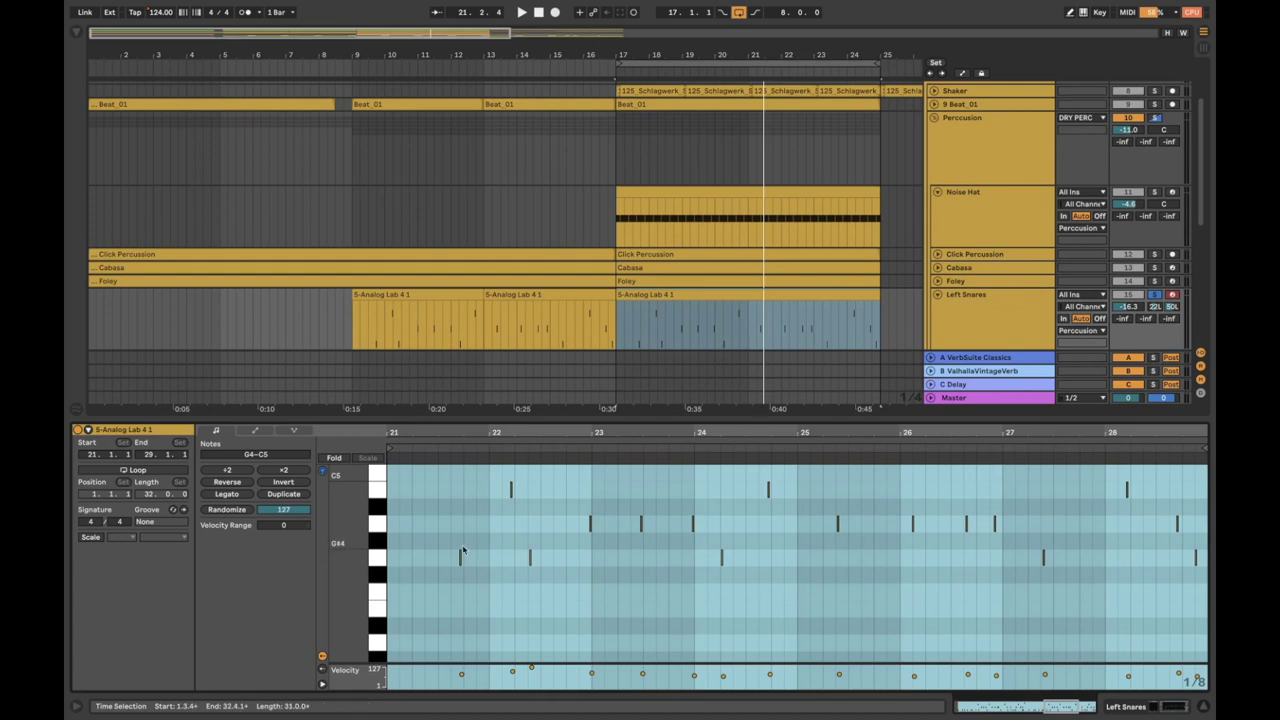
left_click(446, 545)
left_click_drag(489, 434, 735, 432)
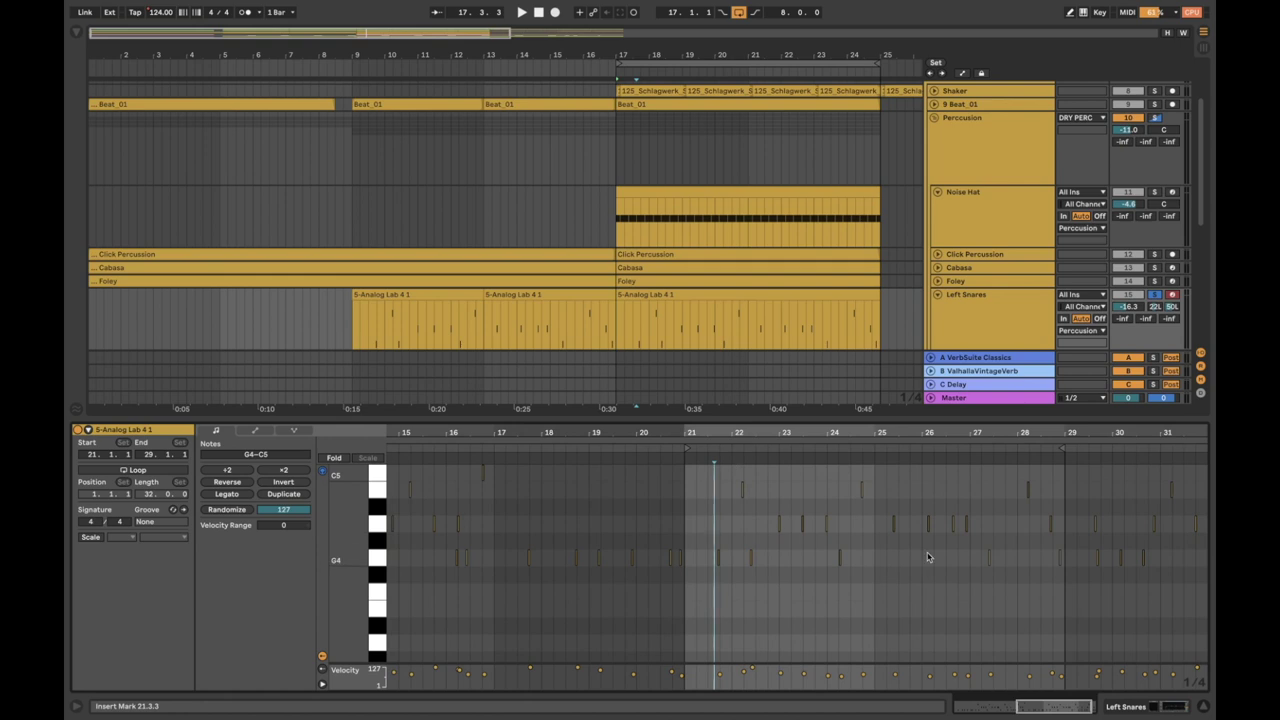
left_click(886, 523)
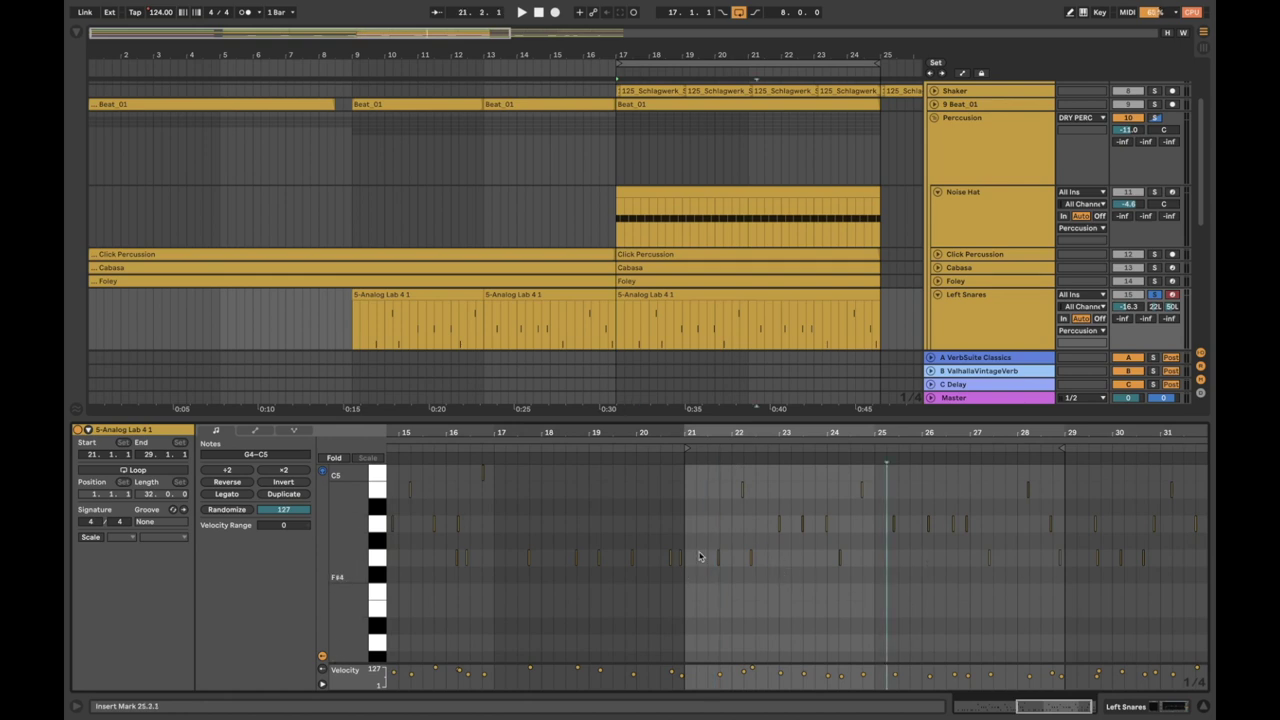
double_click(756, 417)
Step: Add Right Snare and Cabasa to the solo alongside Left Snares
left_click(939, 381)
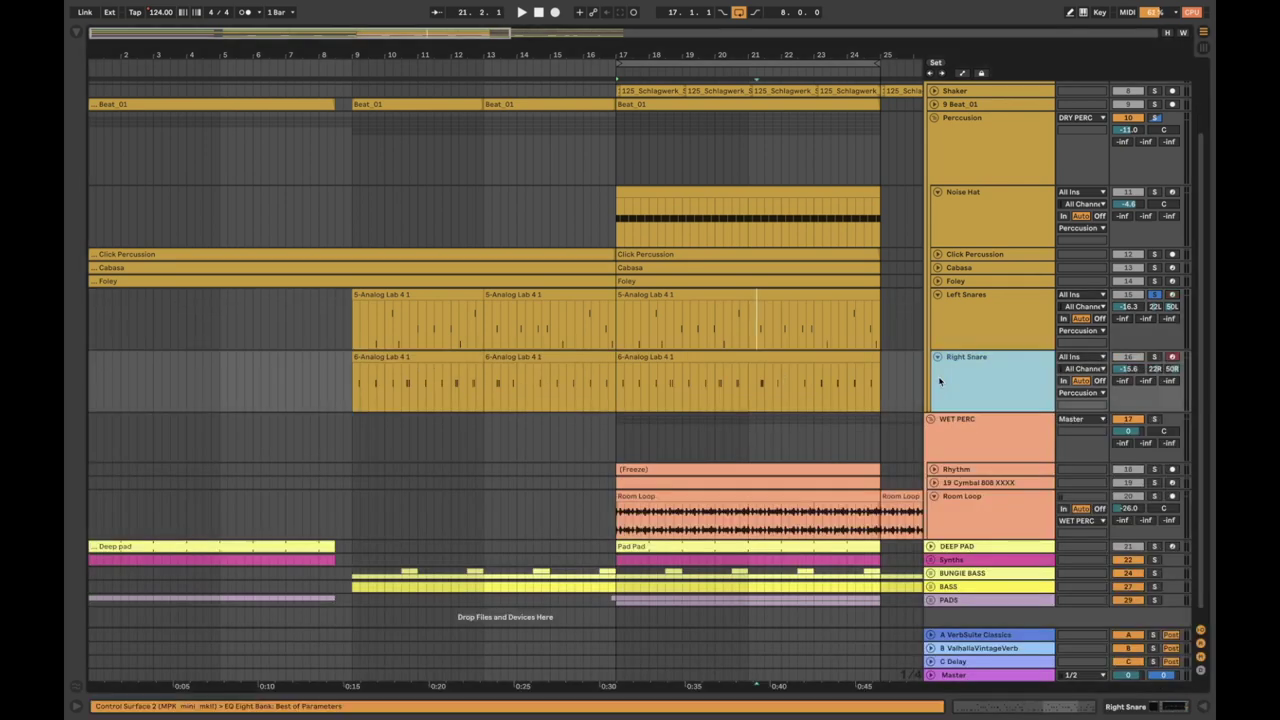
left_click(1155, 357)
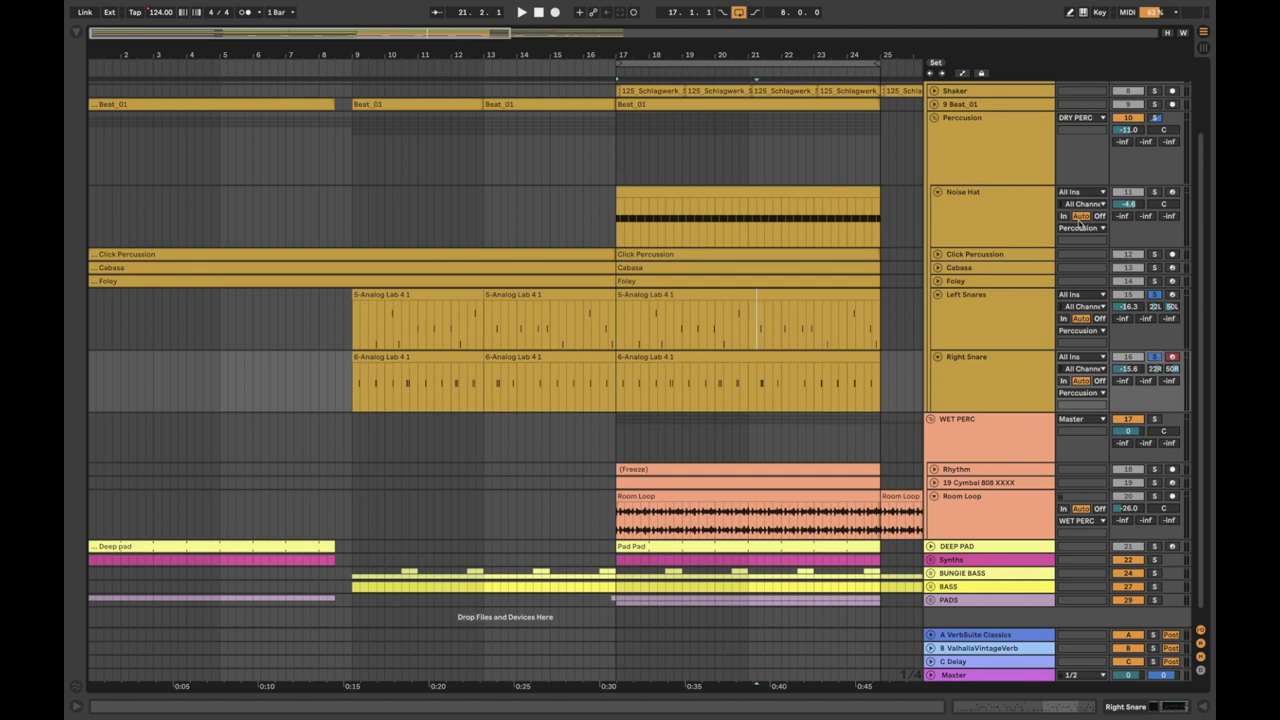
left_click(996, 322)
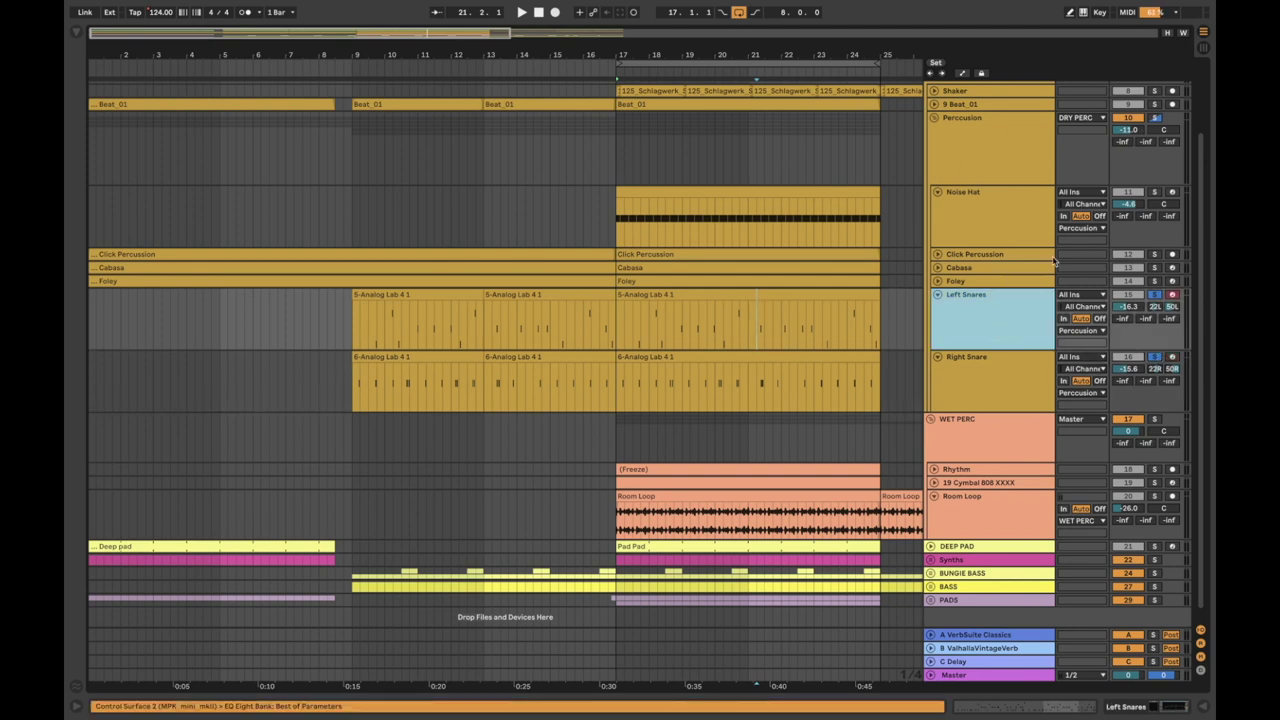
left_click(1154, 295, "super")
left_click(1154, 357, "super")
Step: Add KICK to the soloed Cabasa and snare tracks and play the section from bar 17
scroll(1138, 163, "up", 1)
scroll(1138, 163, "up", 2)
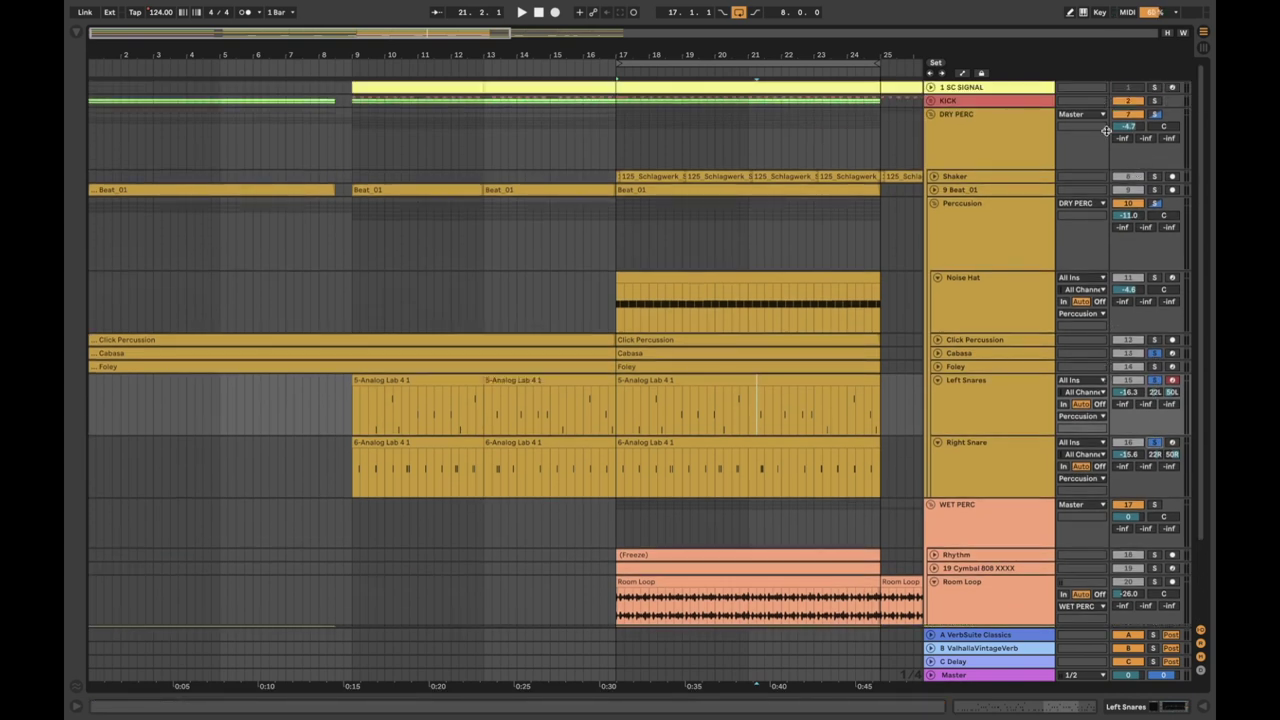
left_click(615, 138)
key("space")
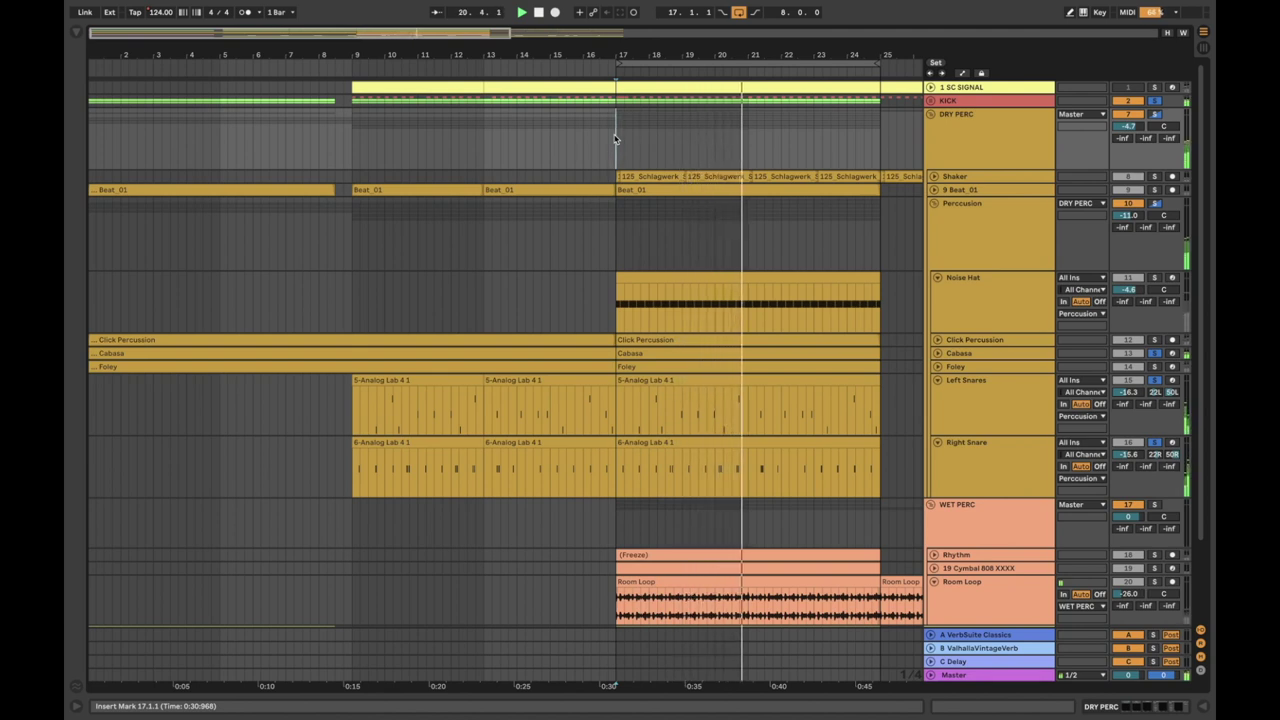
key("space")
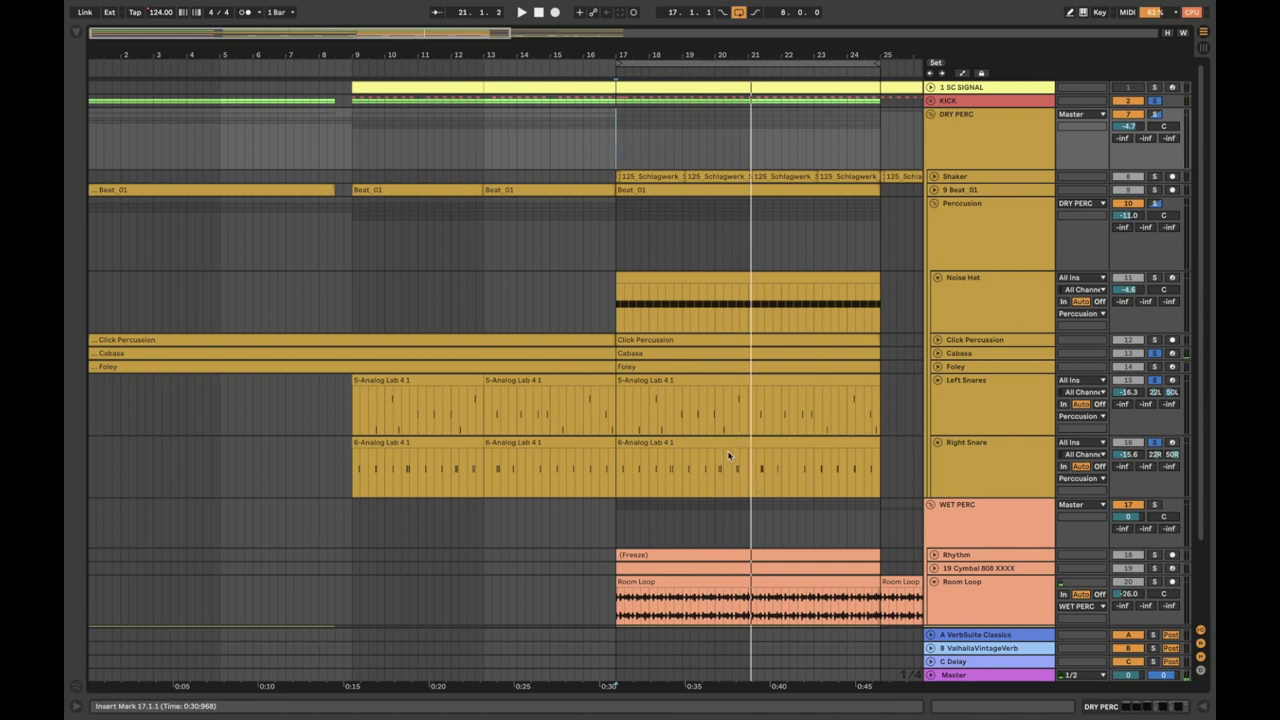
Step: Select the Percussion group inside DRY PERC and show its effects chain with Portal, LFOTool, Pro-Q 3, RC-20 and Inf EQ
left_click(1006, 236)
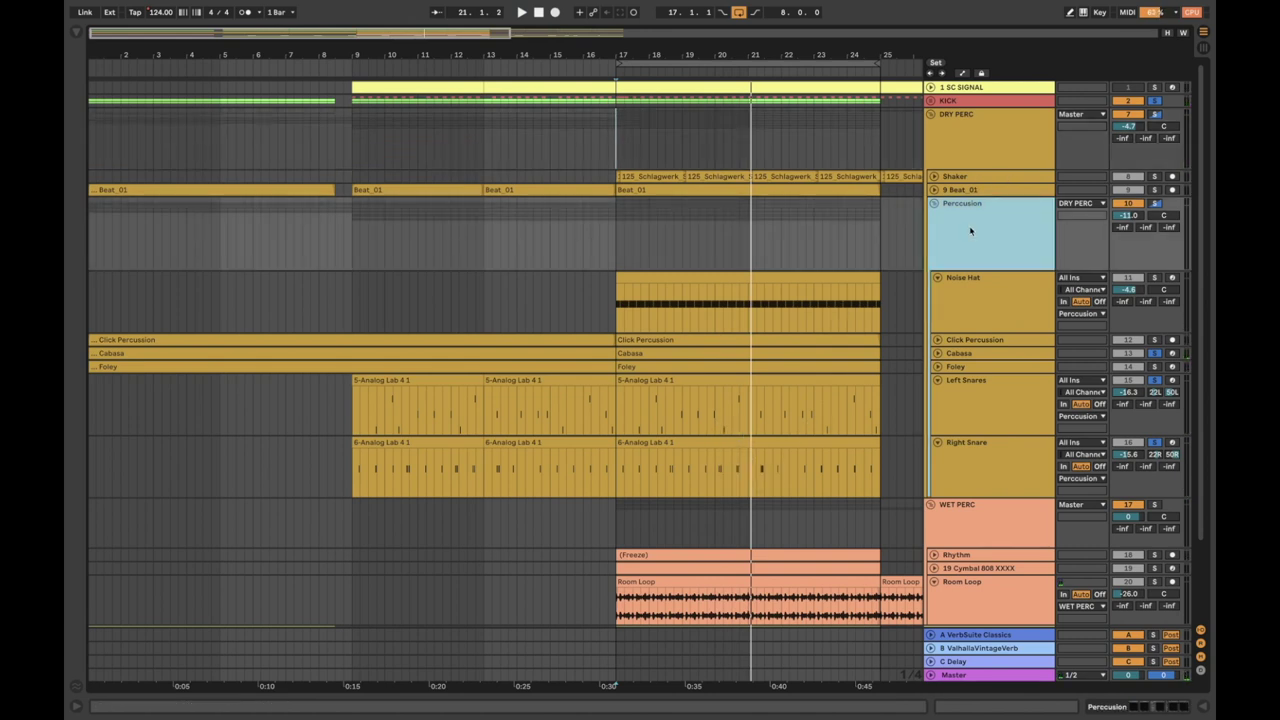
left_click(974, 148)
double_click(986, 142)
left_click(975, 256)
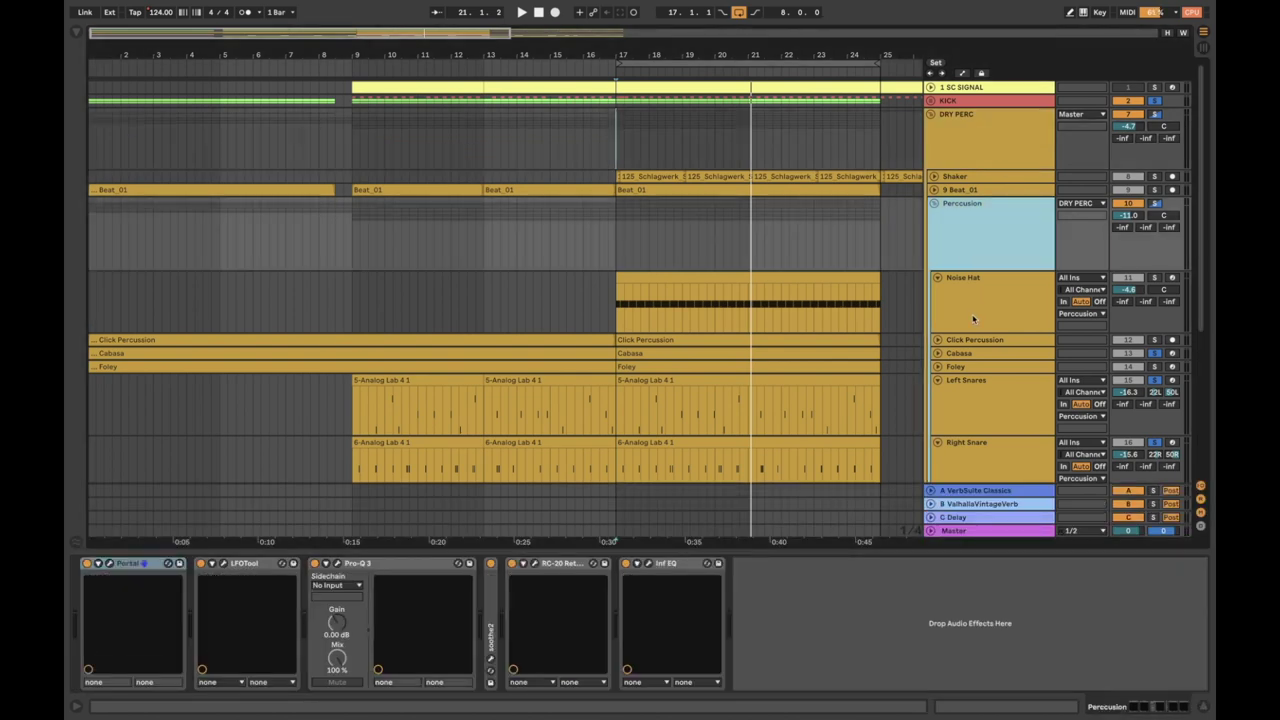
left_click(973, 318)
scroll(976, 260, "down", 1)
left_click(980, 218)
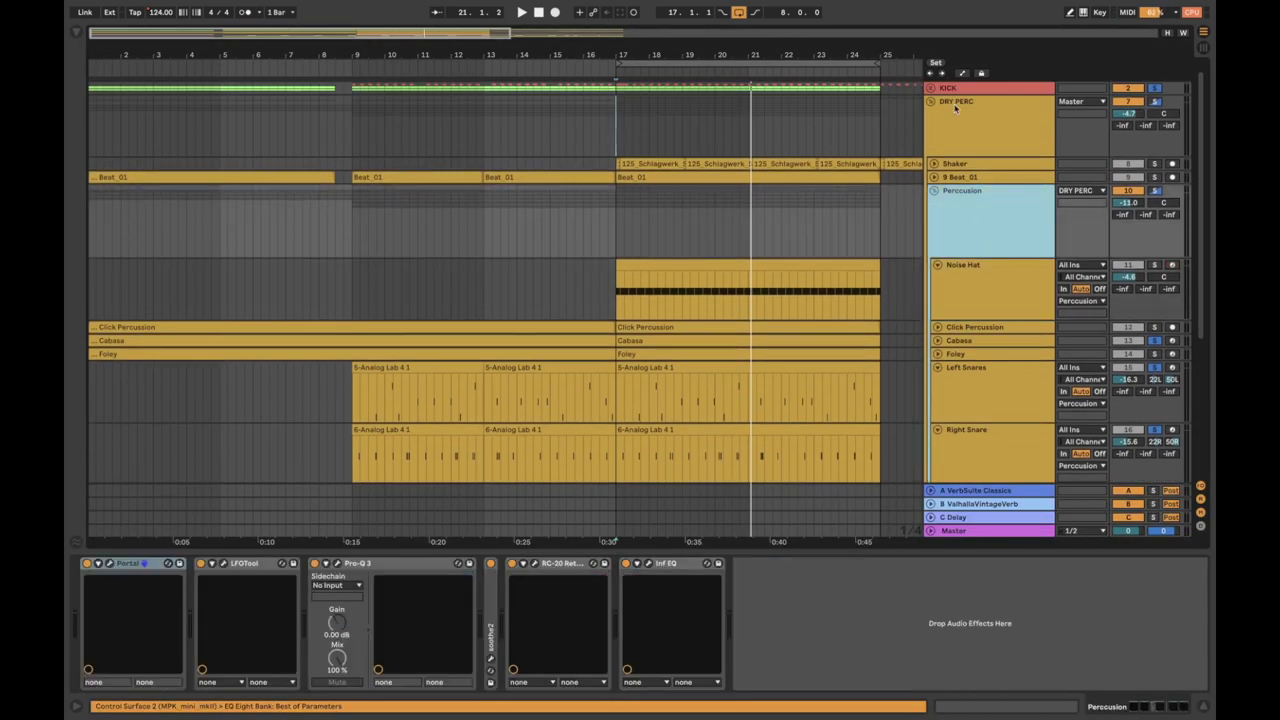
left_click(993, 125)
left_click(990, 233)
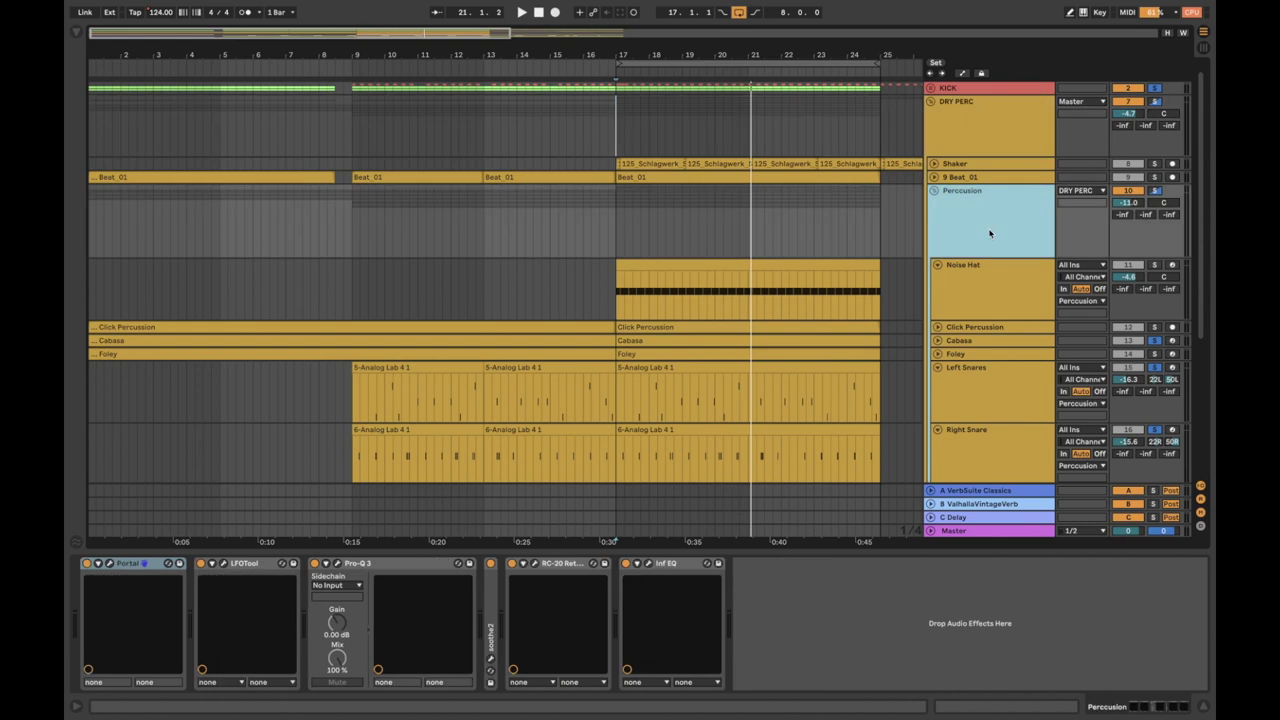
Step: Fold the Left Snares, Right Snare and Noise Hat tracks within the Percussion group
scroll(988, 264, "down", 3)
scroll(988, 264, "up", 1)
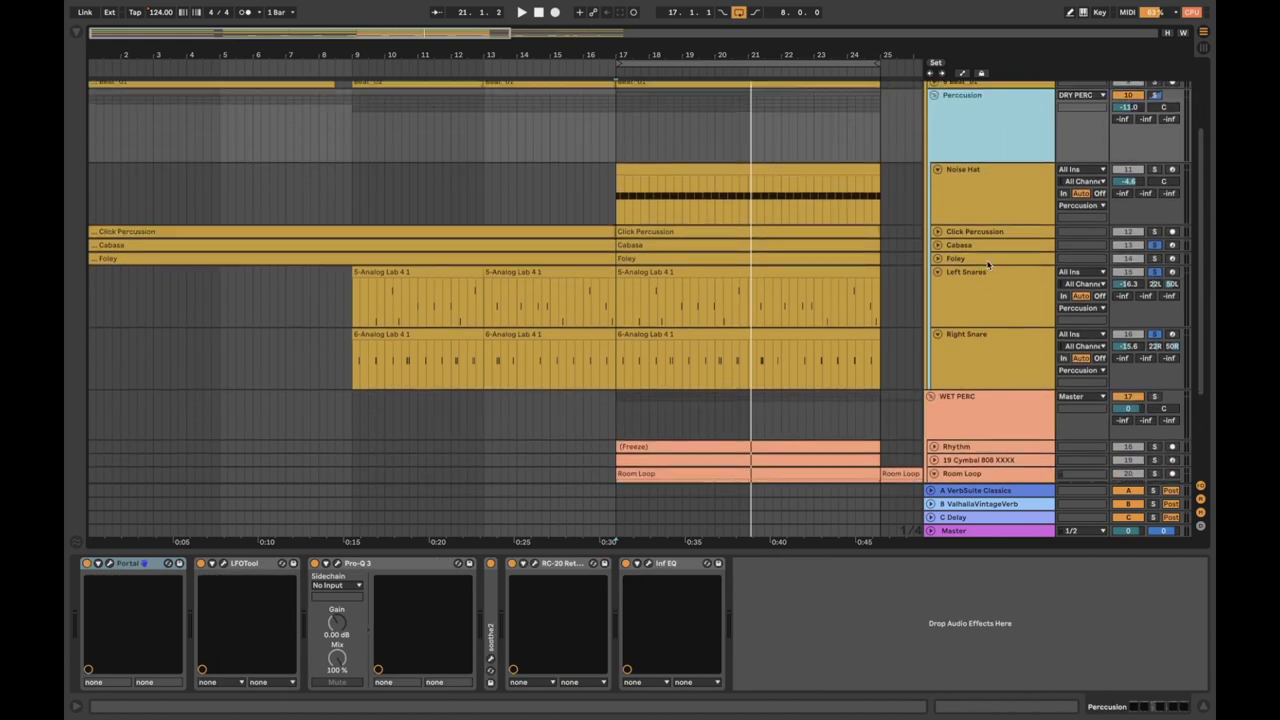
left_click(938, 273)
left_click(938, 285)
left_click(937, 169)
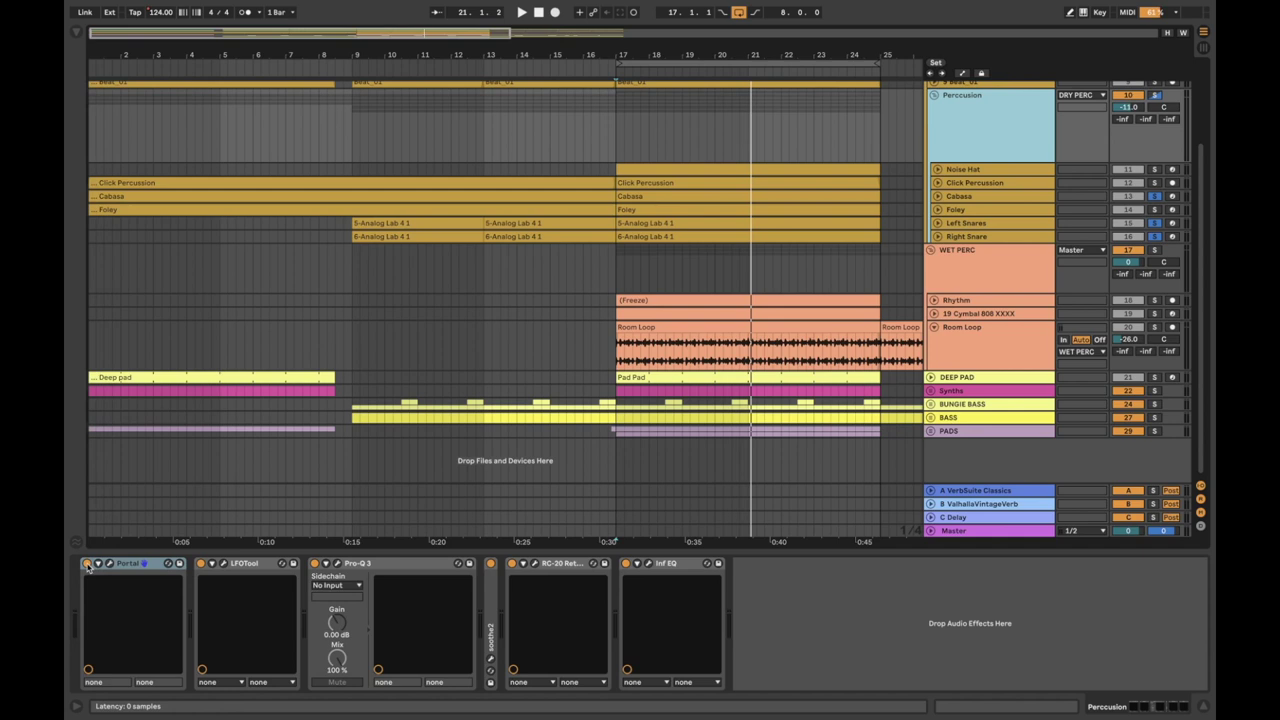
Step: Play the soloed Percussion group from bar 17 with Portal off and on, and view its PARTICLE REDUCTION preset
left_click(614, 149)
key("space")
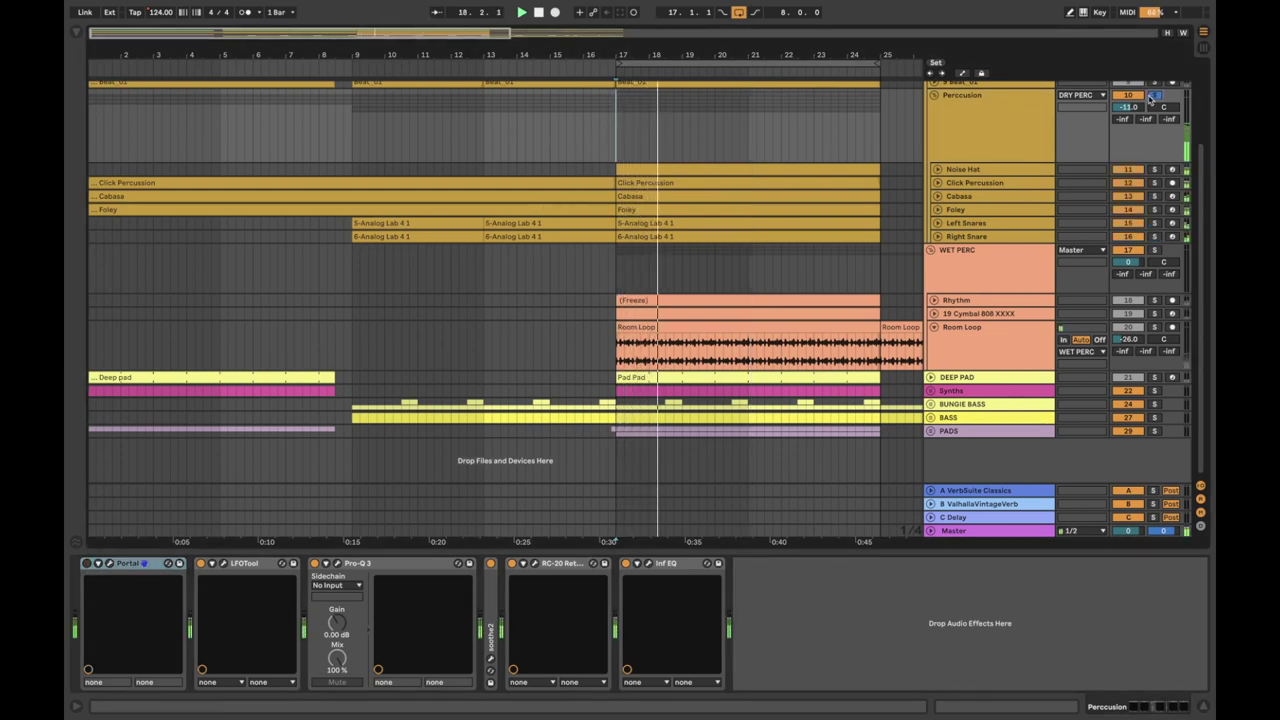
left_click(110, 564)
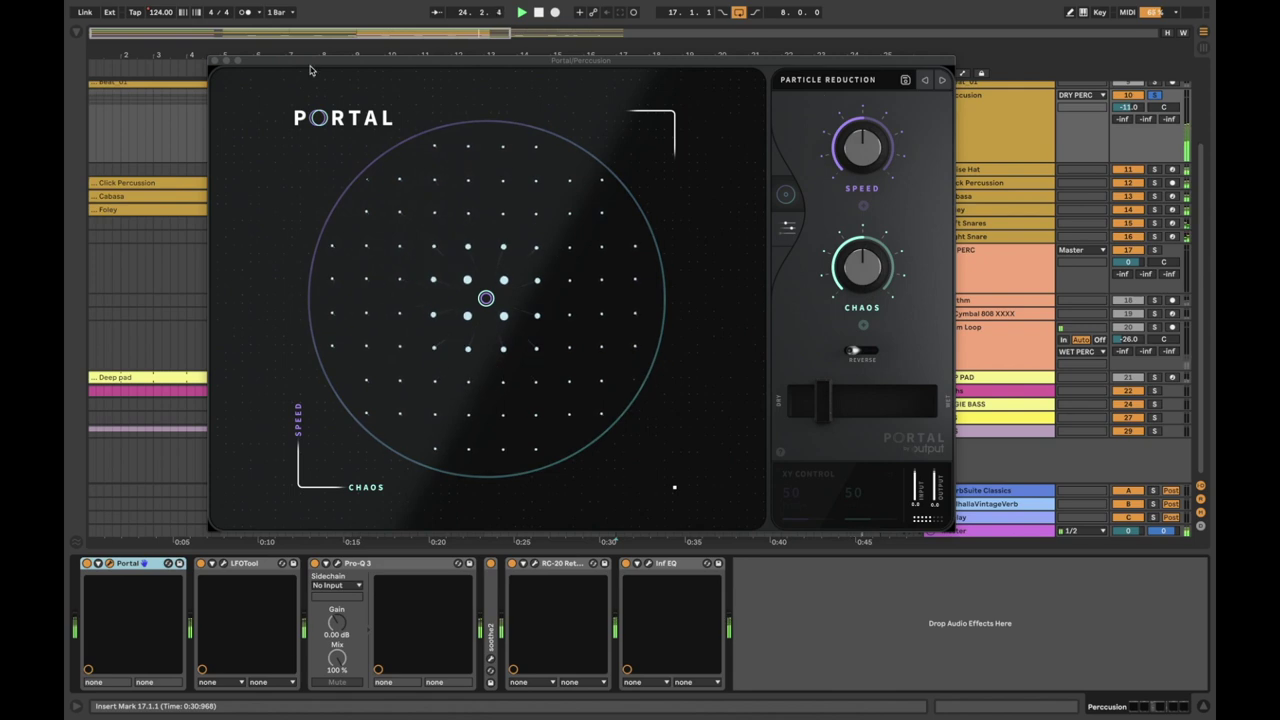
left_click(214, 61)
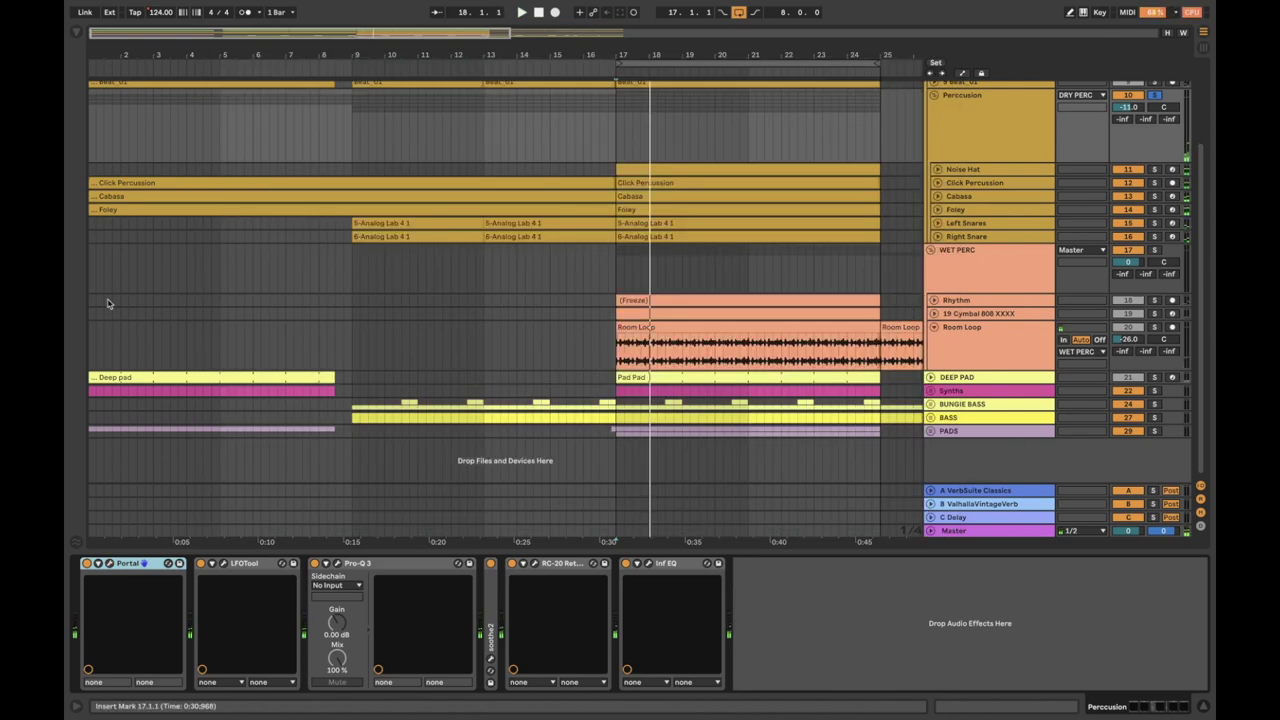
Step: Open LFOTool on the Percussion group and position its window to show the volume curve beside the track list
left_click(232, 565)
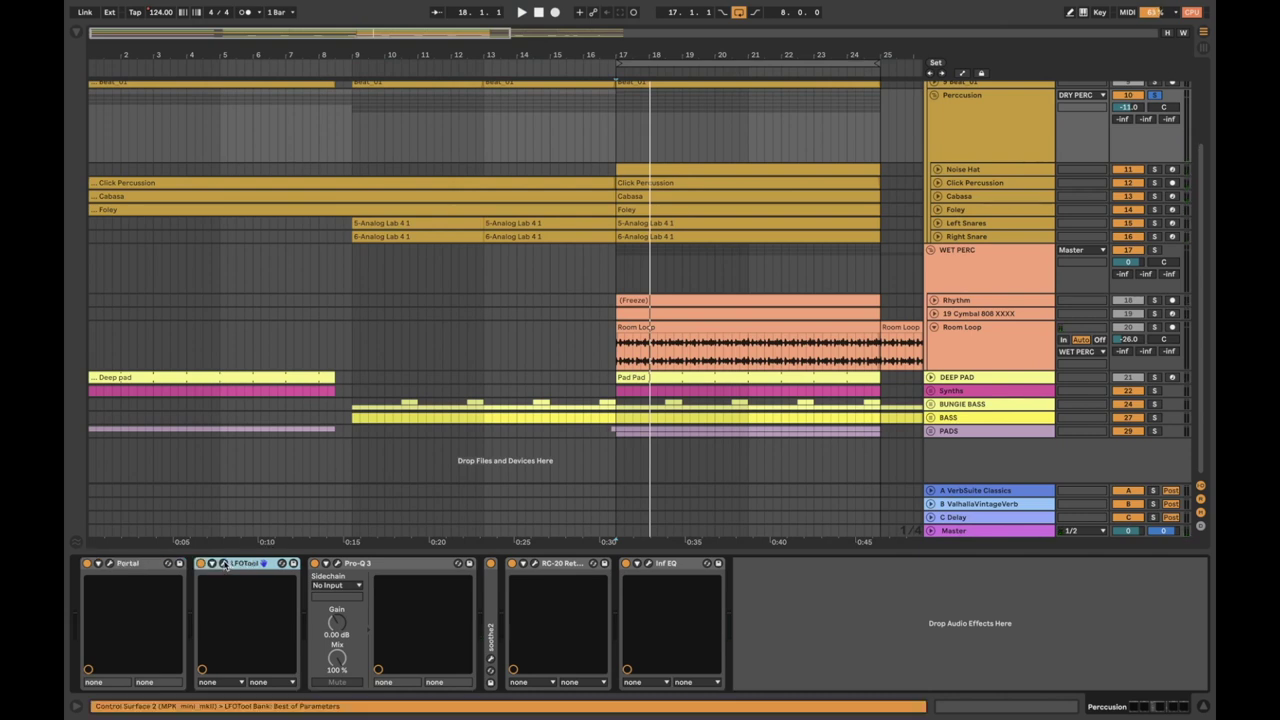
left_click(224, 564)
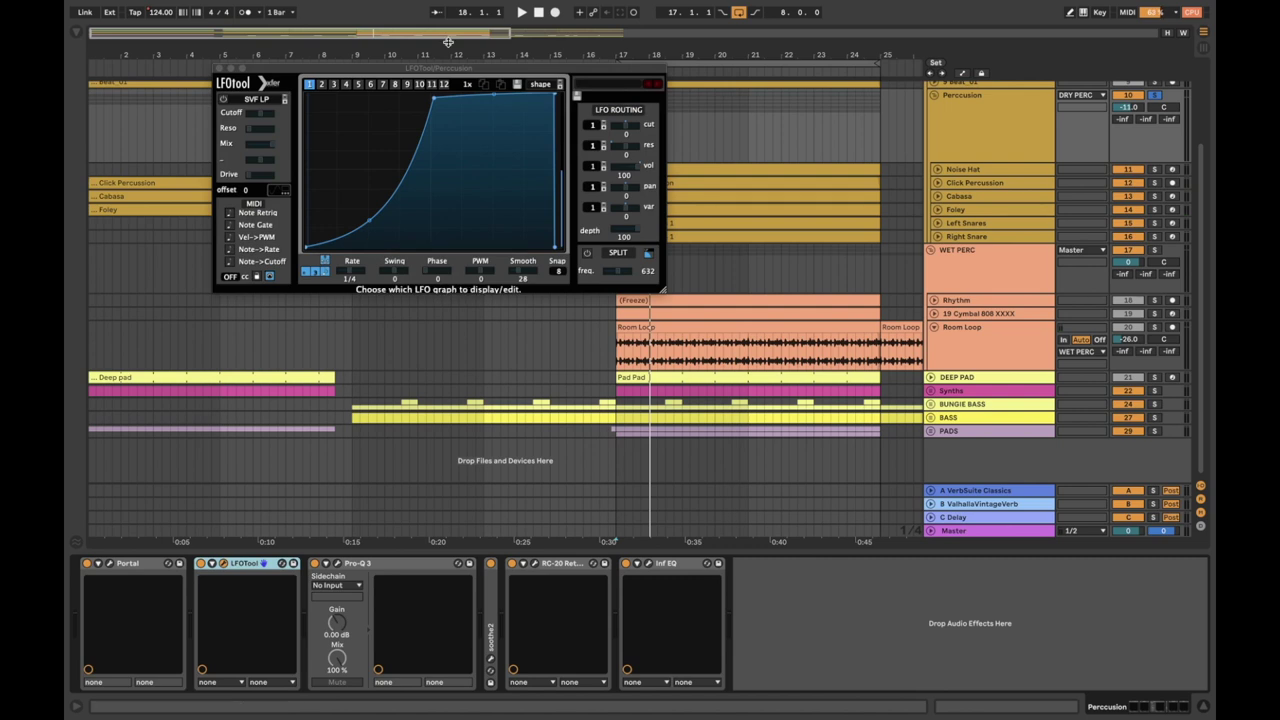
left_click_drag(427, 66, 582, 86)
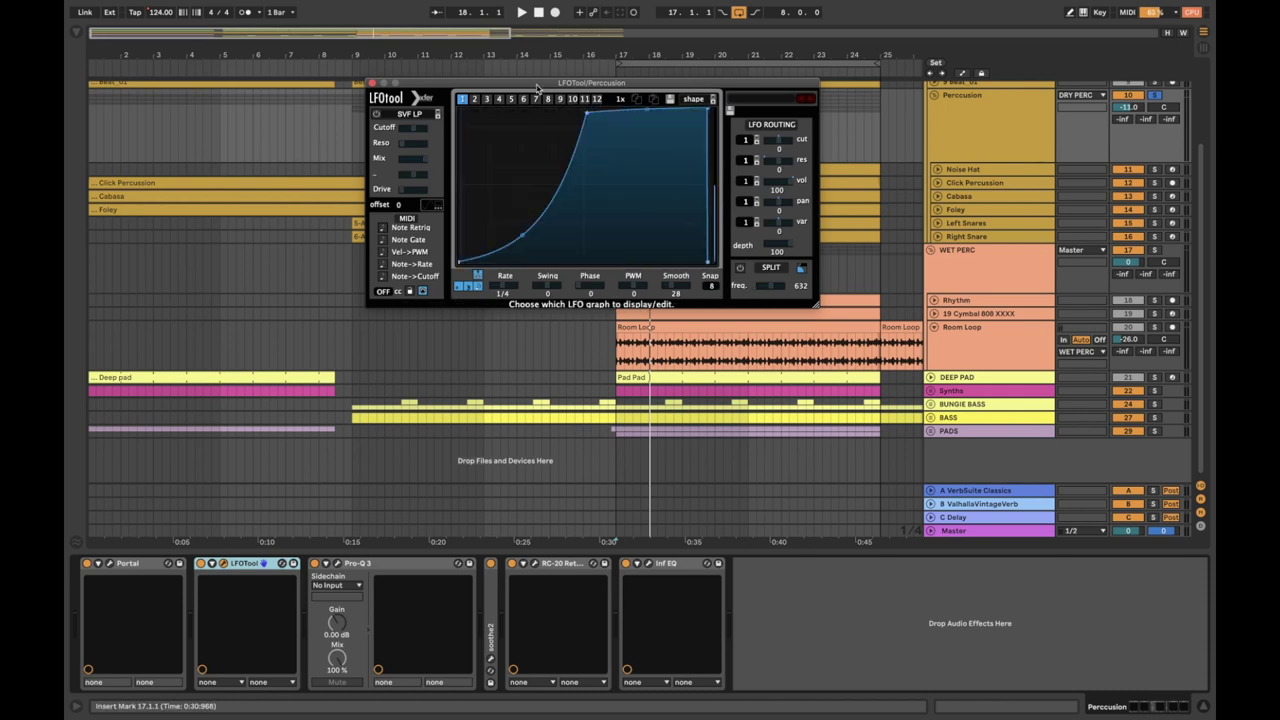
left_click_drag(537, 84, 537, 116)
scroll(880, 170, "up", 5)
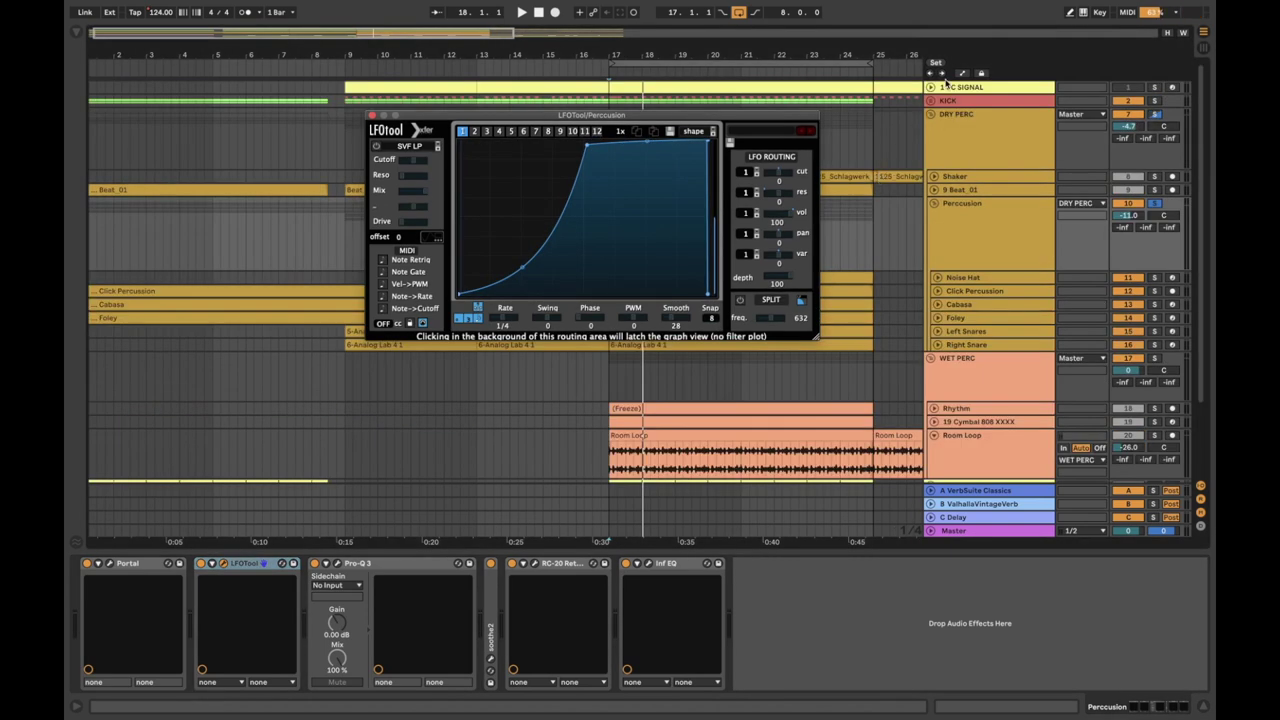
Step: Show the device chains of the SC SIGNAL and KICK tracks, with the LFOTool window moved up and aside
left_click(943, 88)
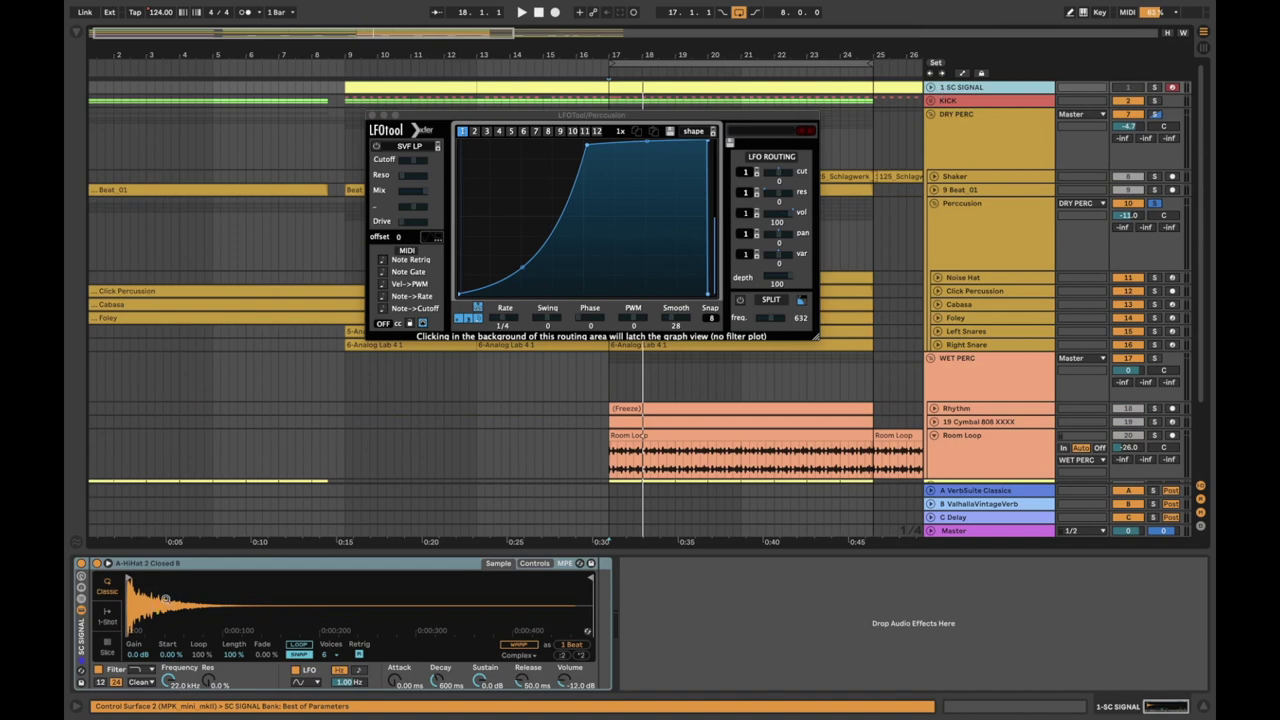
left_click(962, 102)
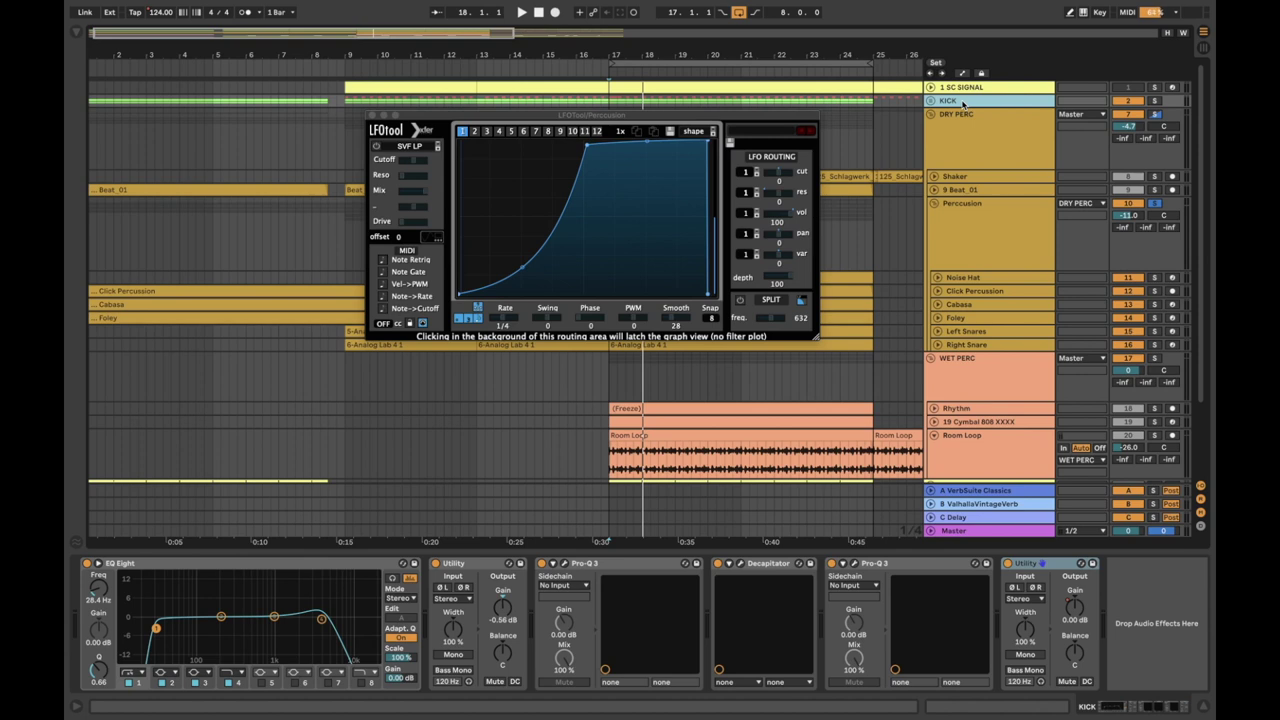
left_click_drag(617, 120, 658, 84)
Step: Show the DRY PERC group's effects chain, play it with its second LFOTool selected, and close the Percussion LFOTool window
left_click(982, 156)
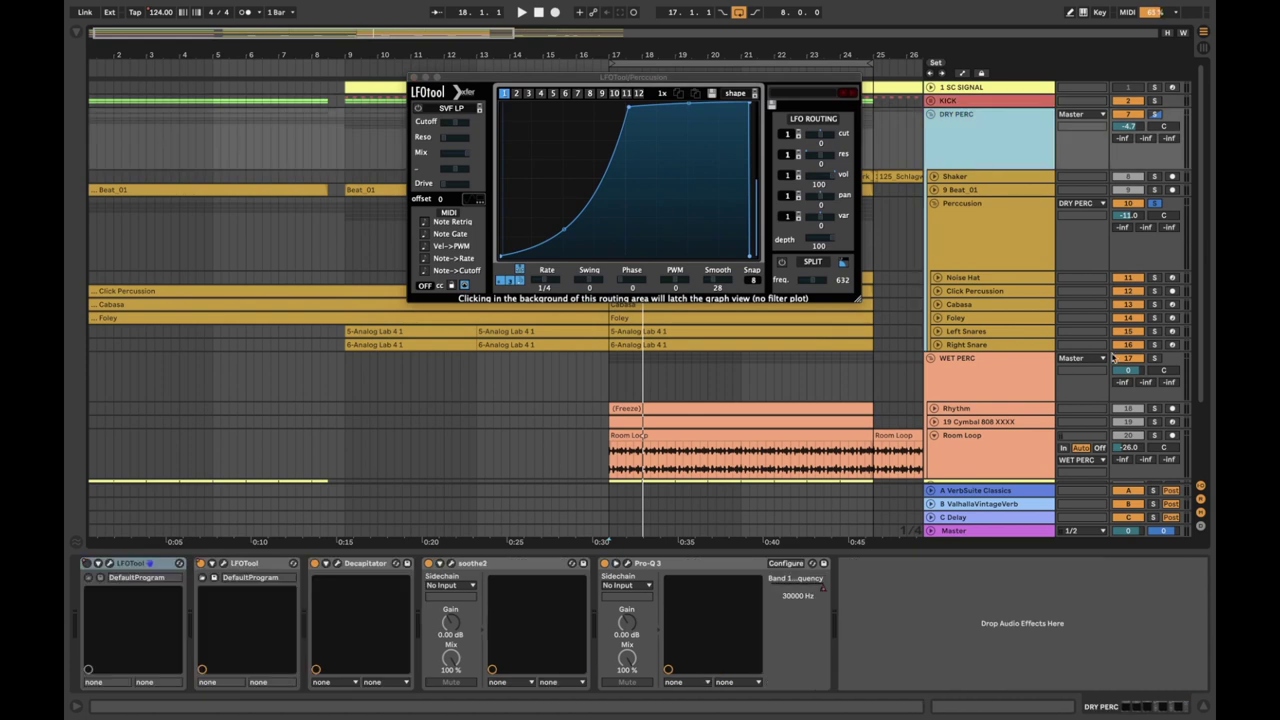
left_click(256, 565)
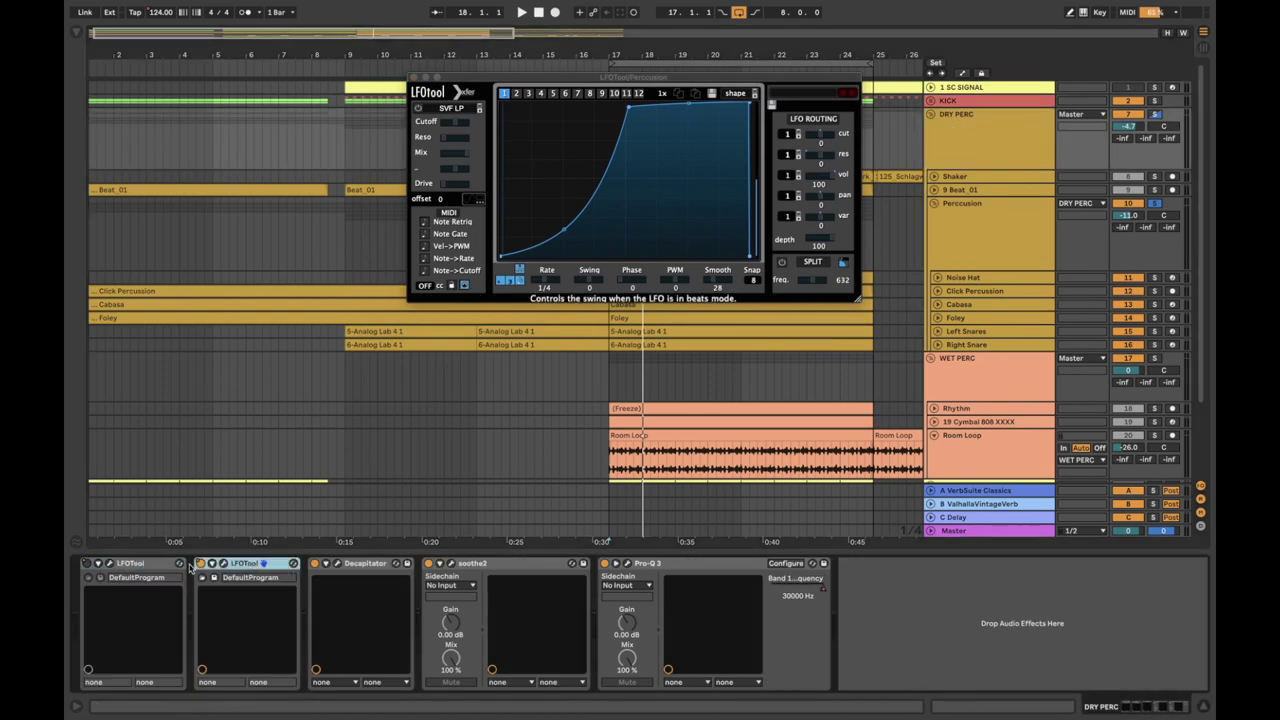
key("space")
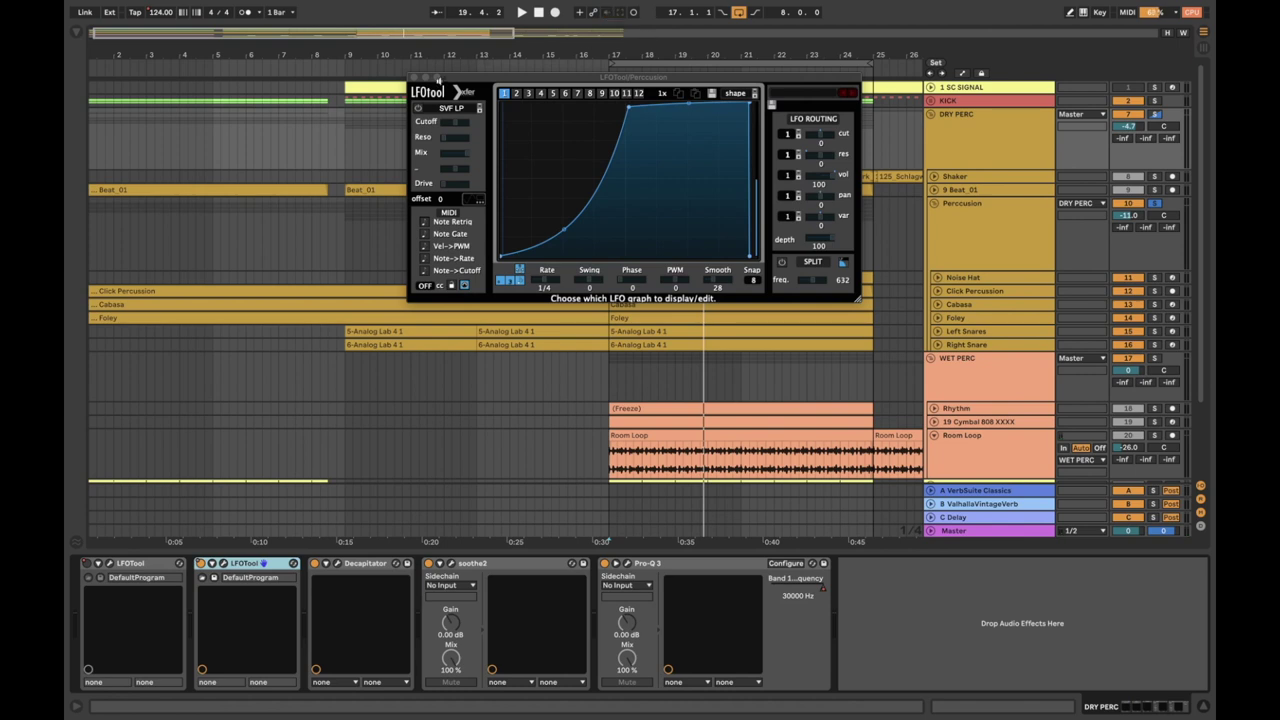
left_click(411, 77)
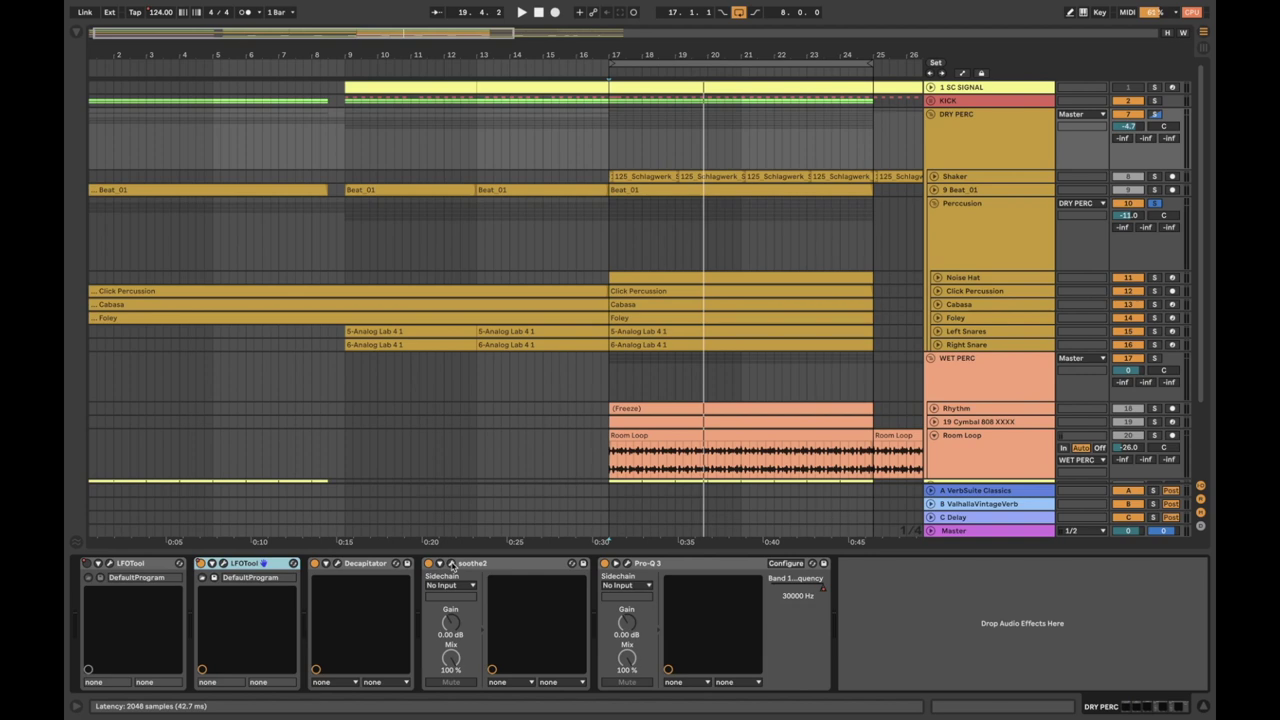
Step: Open soothe2 on the DRY PERC group, position its window below the group's track, and set playback to start at bar 17
left_click(451, 564)
left_click_drag(558, 25, 670, 230)
left_click(614, 154)
key("space")
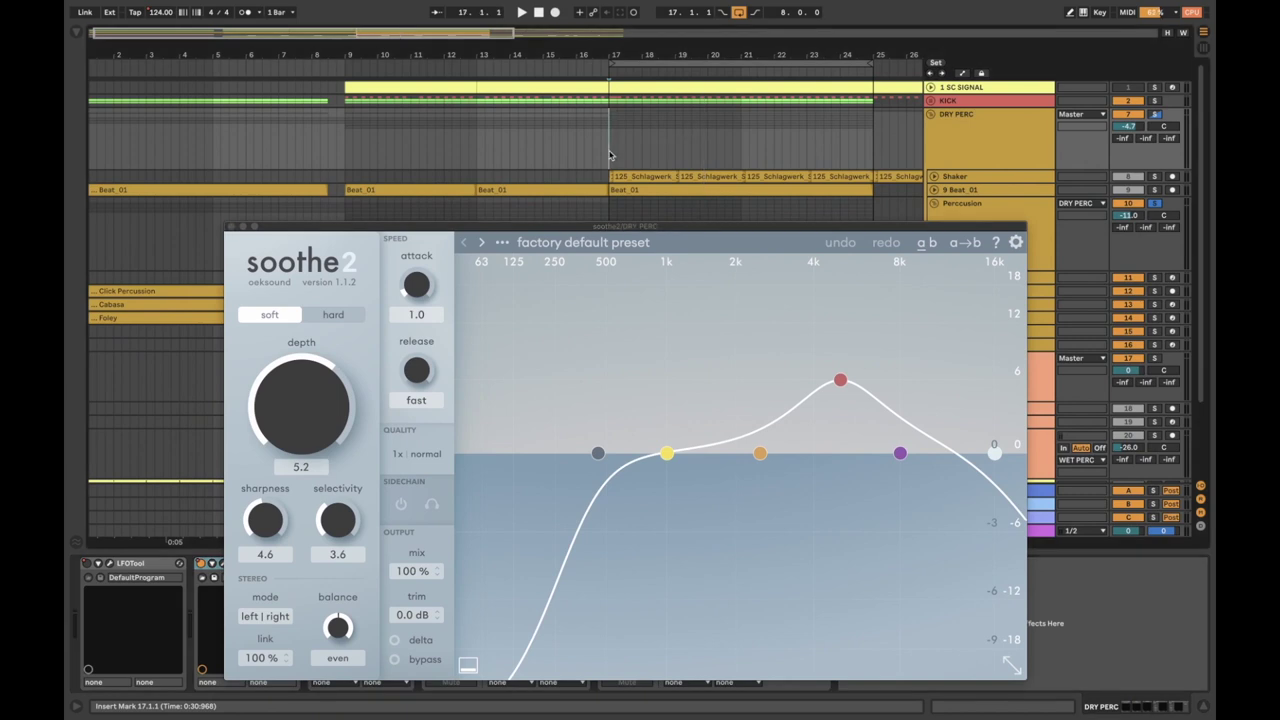
mouse_move(895, 229)
left_mouse_down()
mouse_move(928, 168)
mouse_move(912, 216)
left_mouse_up()
Step: Play the soloed DRY PERC group from bar 17 and audition soothe2's delta signal on and off
key("space")
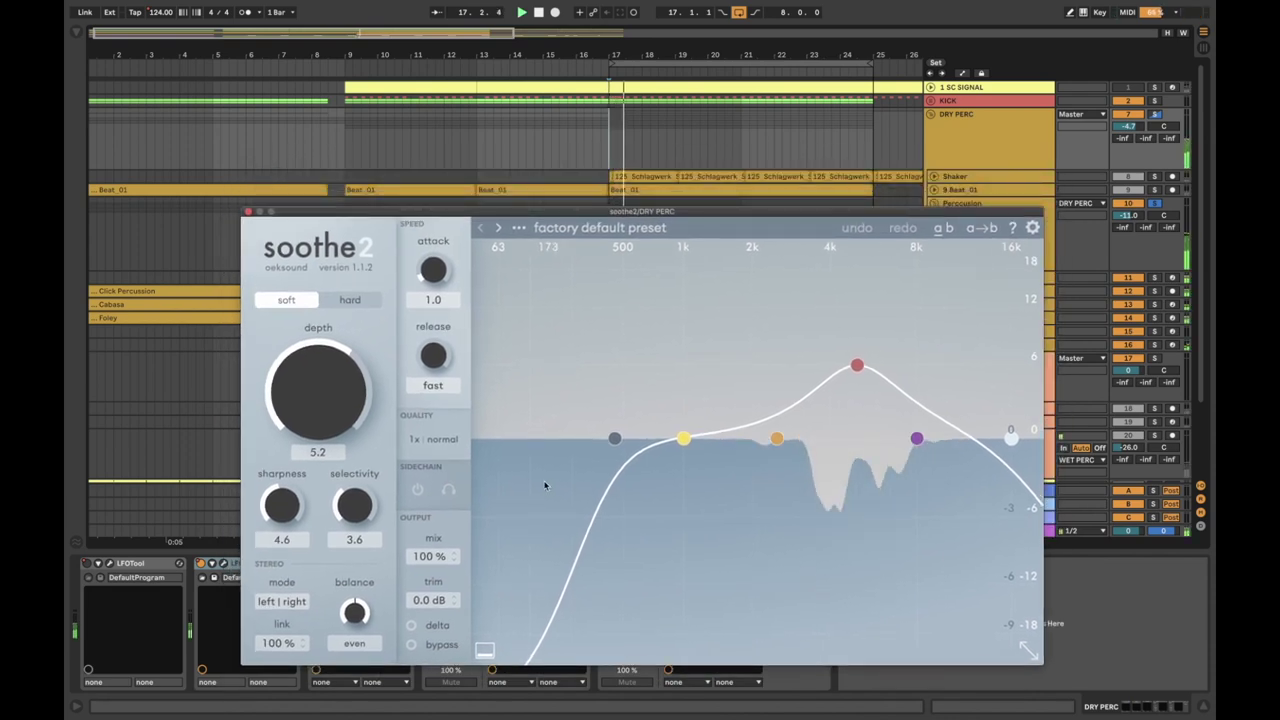
left_click(411, 626)
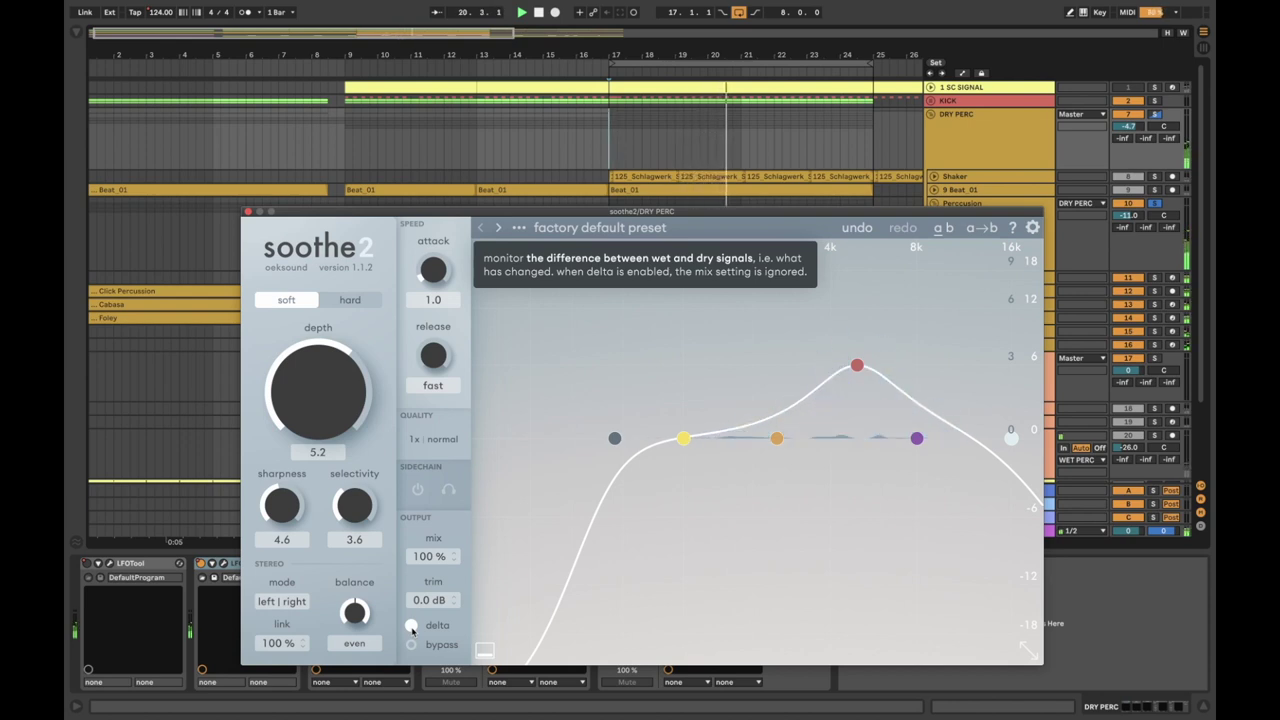
left_click(412, 629)
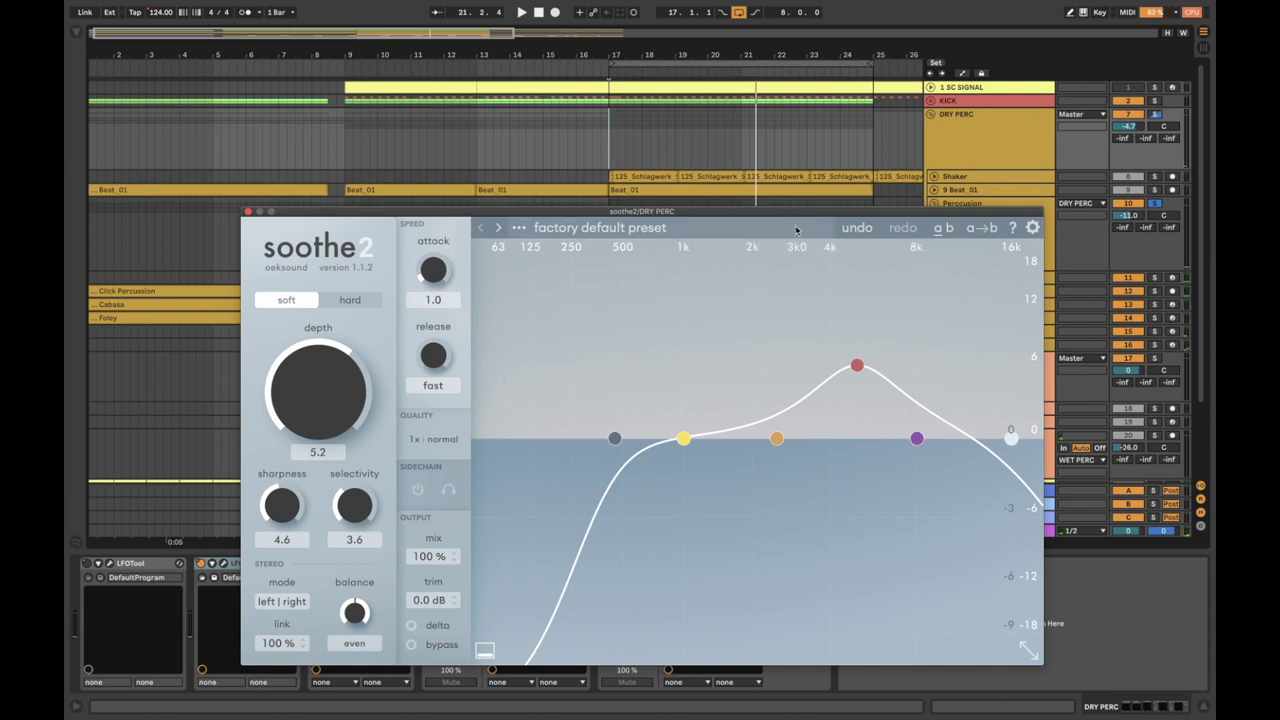
Step: Move the soothe2 window aside to reveal the DRY PERC layers, and close the plugin
left_click_drag(800, 216, 817, 381)
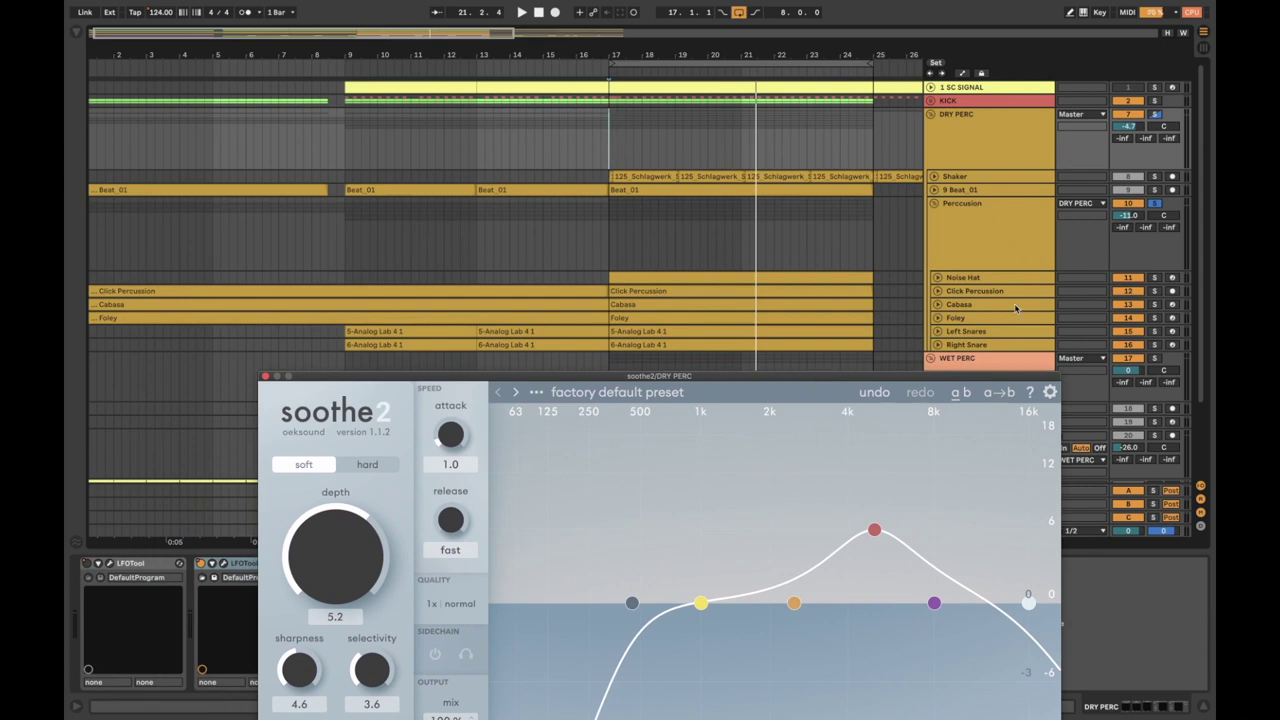
left_click_drag(873, 379, 867, 152)
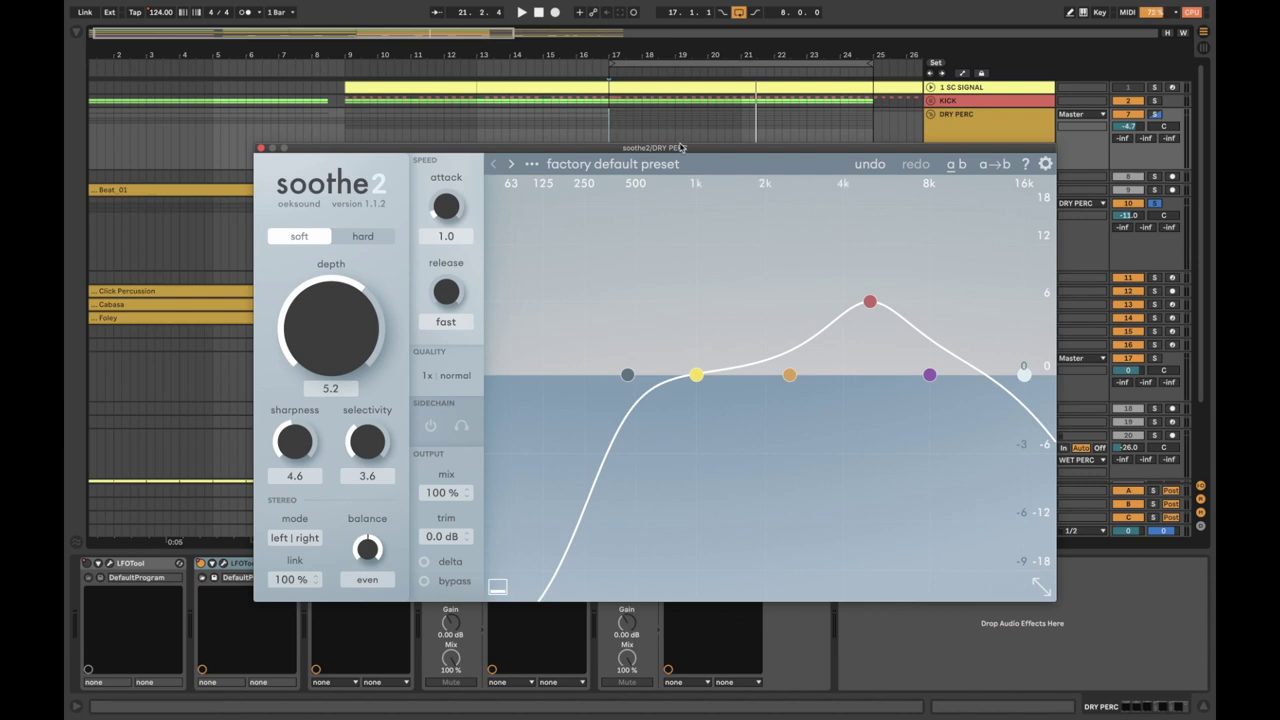
left_click_drag(680, 148, 700, 131)
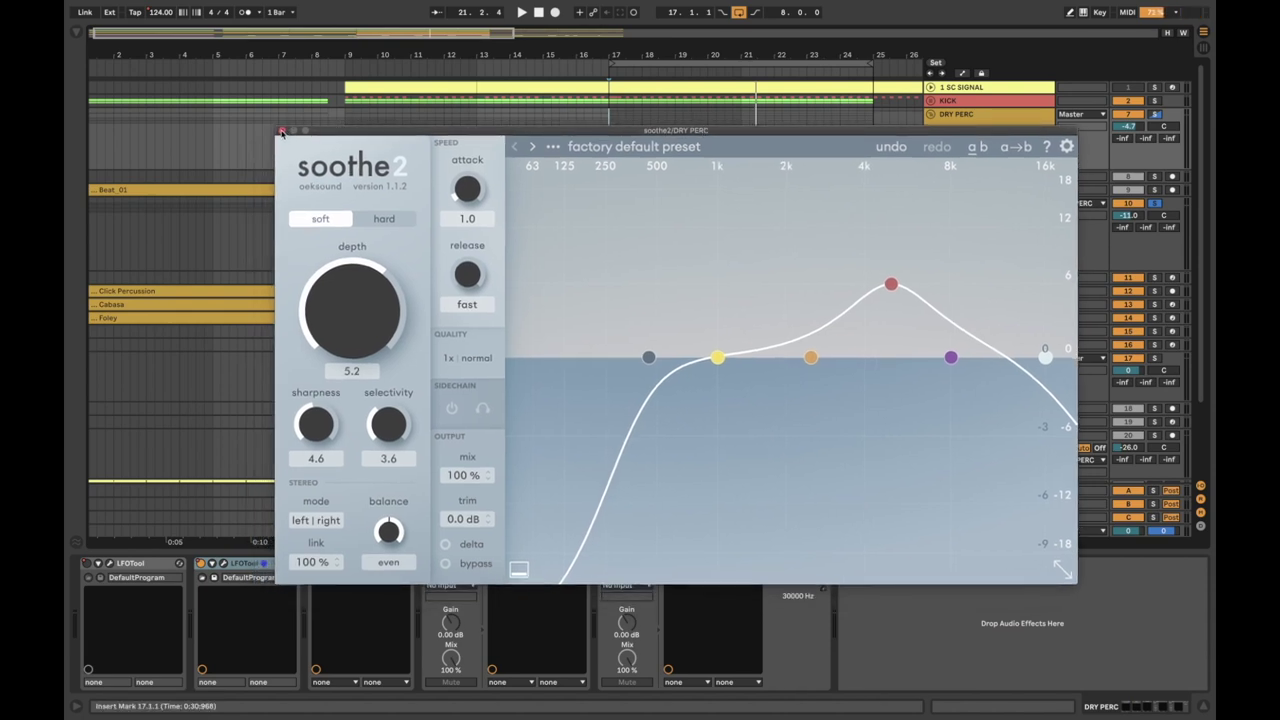
left_click(282, 131)
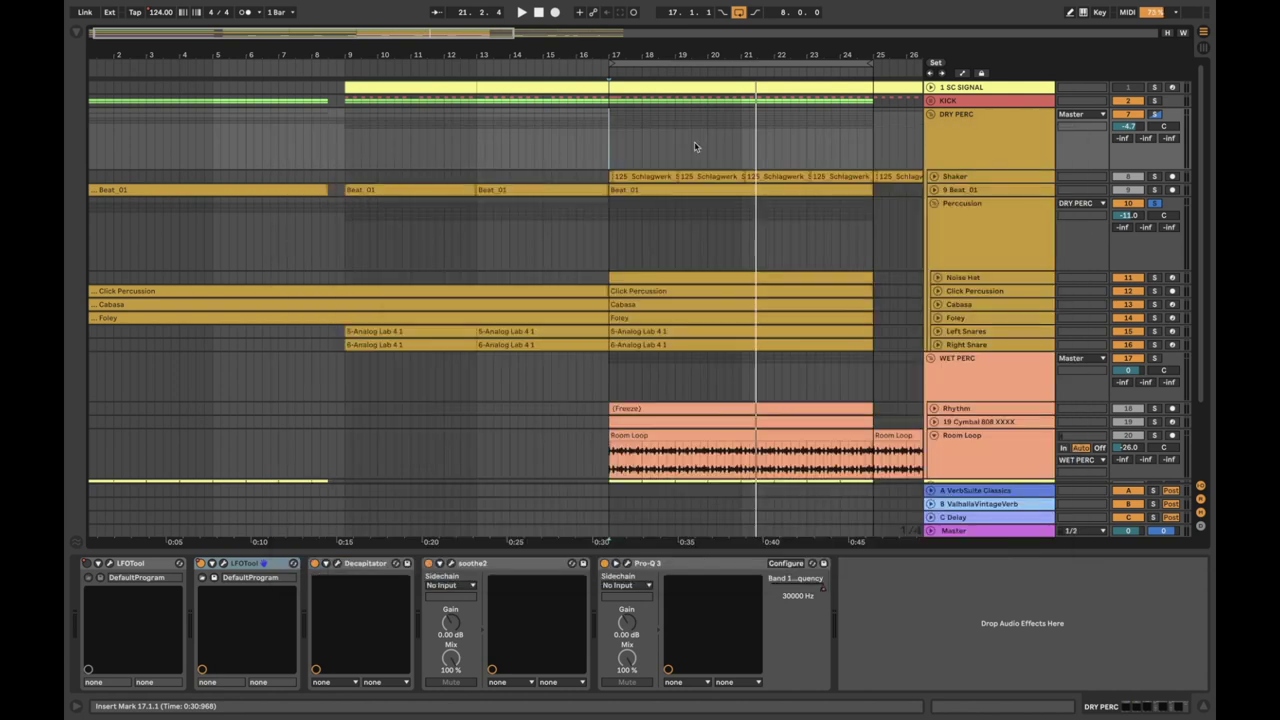
Step: Fold the Percussion group inside DRY PERC
scroll(980, 432, "down", 3)
scroll(980, 432, "up", 3)
left_click(980, 235)
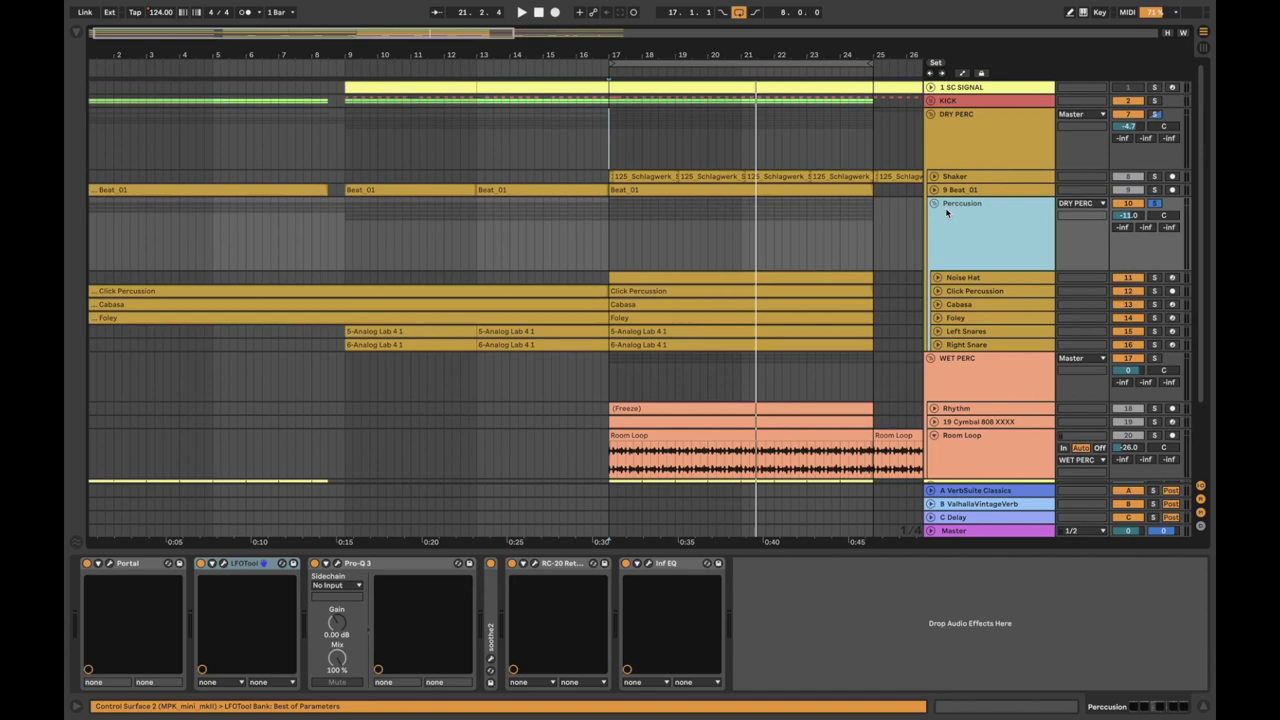
left_click(934, 204)
Step: Select the DRY PERC group and view its Decapitator and Pro-Q 3 settings, closing each plugin window
left_click(966, 134)
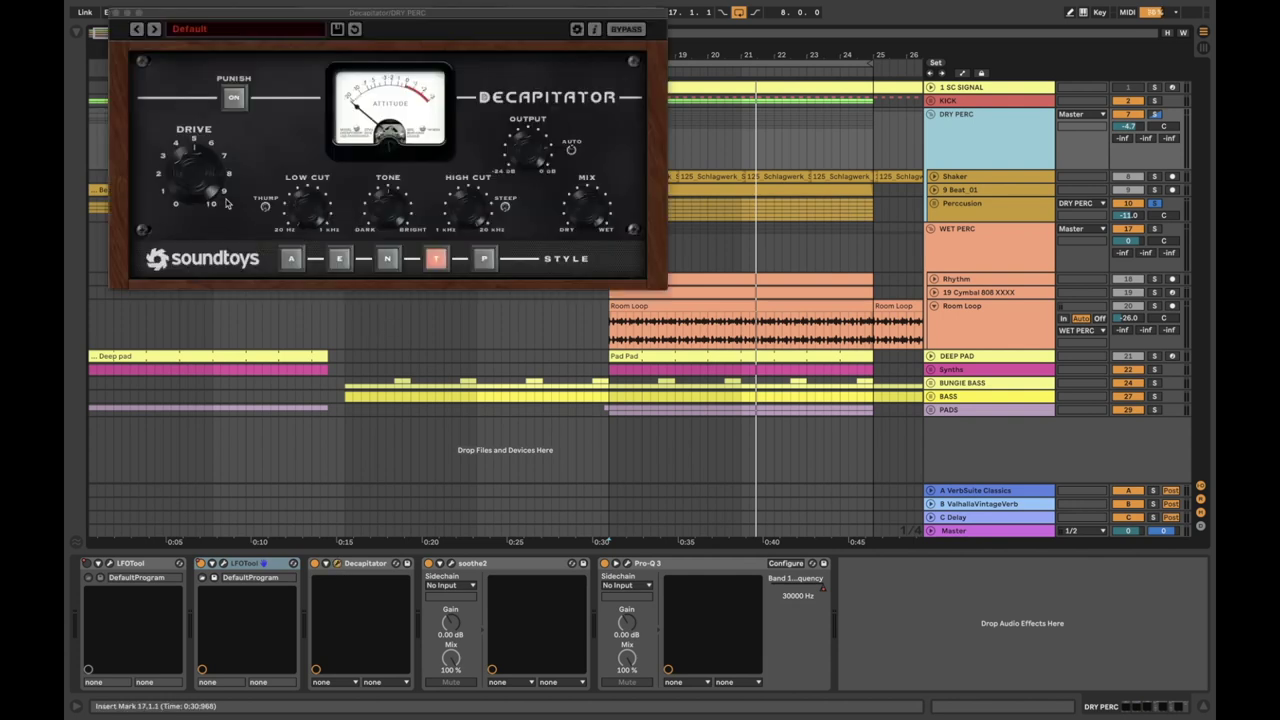
left_click(115, 13)
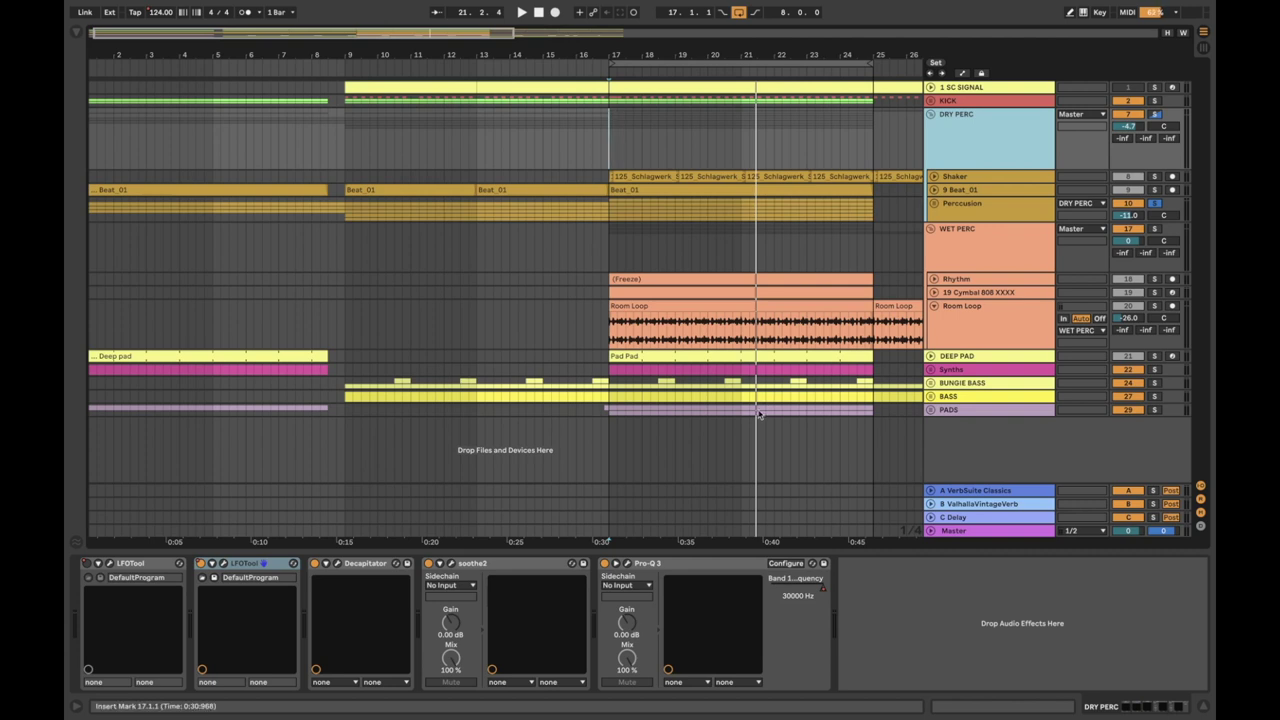
left_click(627, 566)
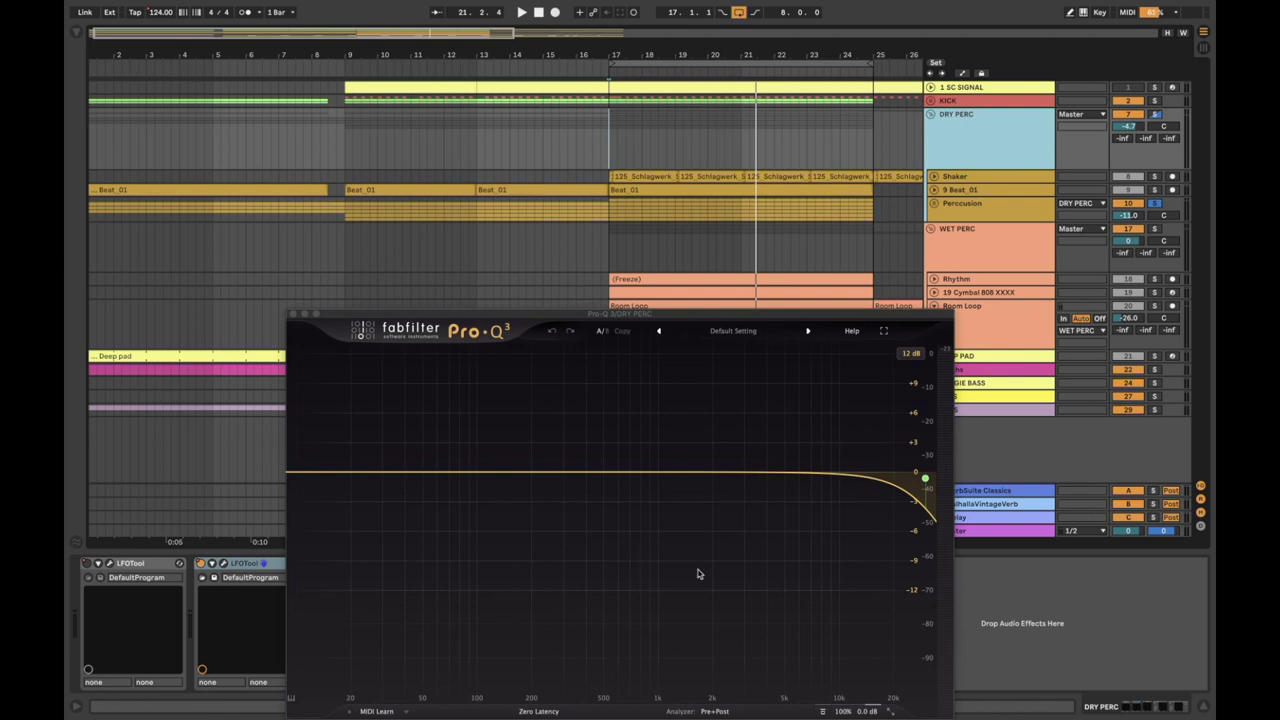
left_click(292, 314)
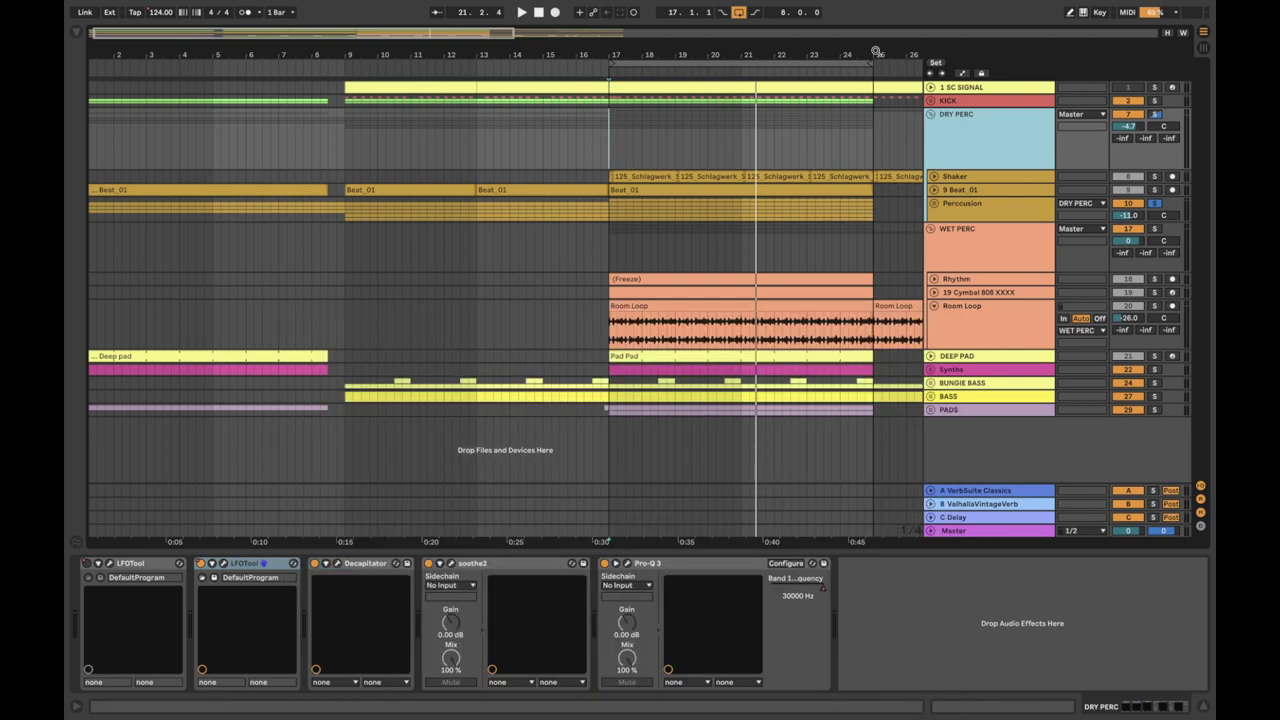
Step: Turn off the percussion solos and fold the DRY PERC group
left_click(1155, 203)
left_click(931, 115)
left_click(954, 153)
left_click(944, 126)
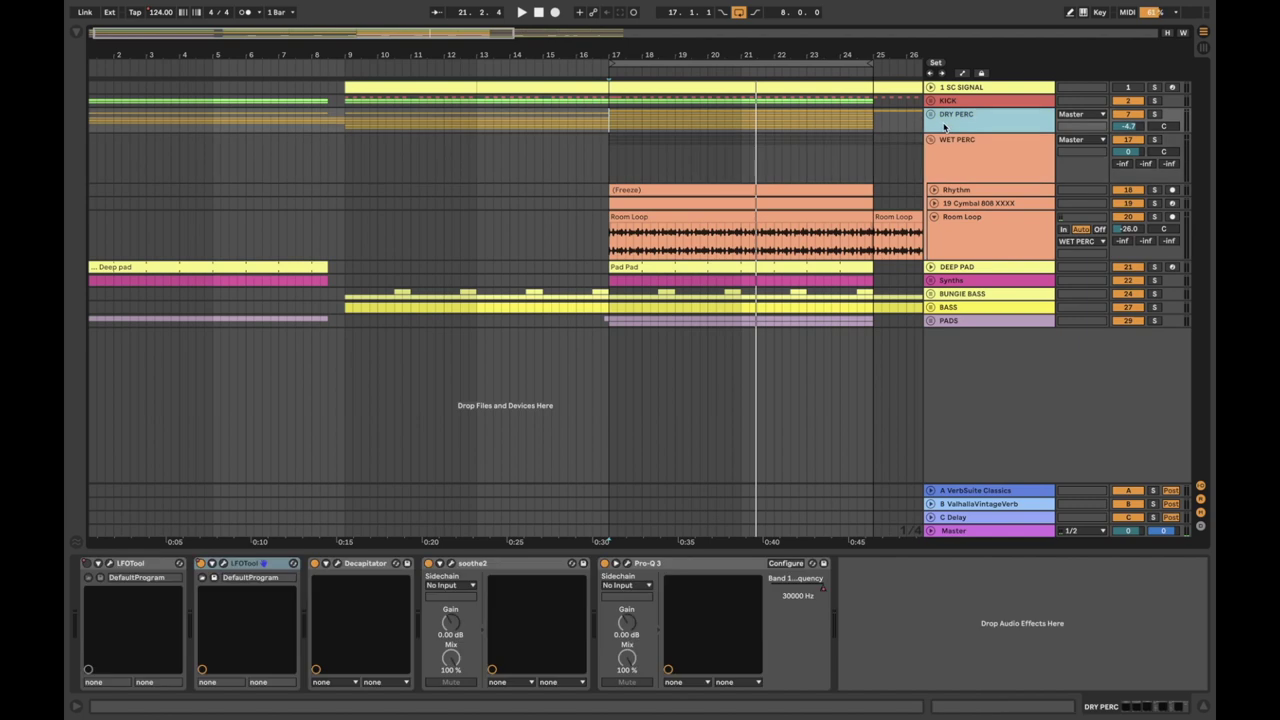
Step: Unfold the DRY PERC group to review its Shaker, Beat_01 and Percussion layers, and fold it again
left_click(931, 115)
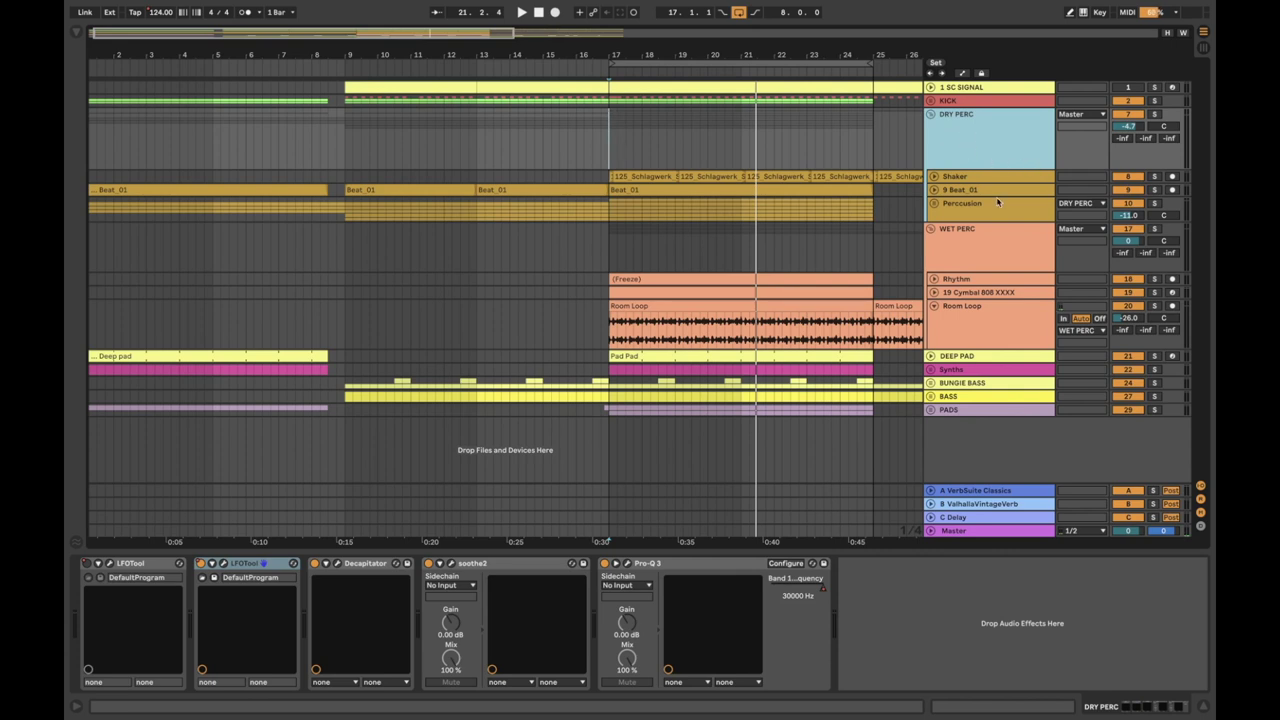
left_click(982, 233)
left_click(965, 128)
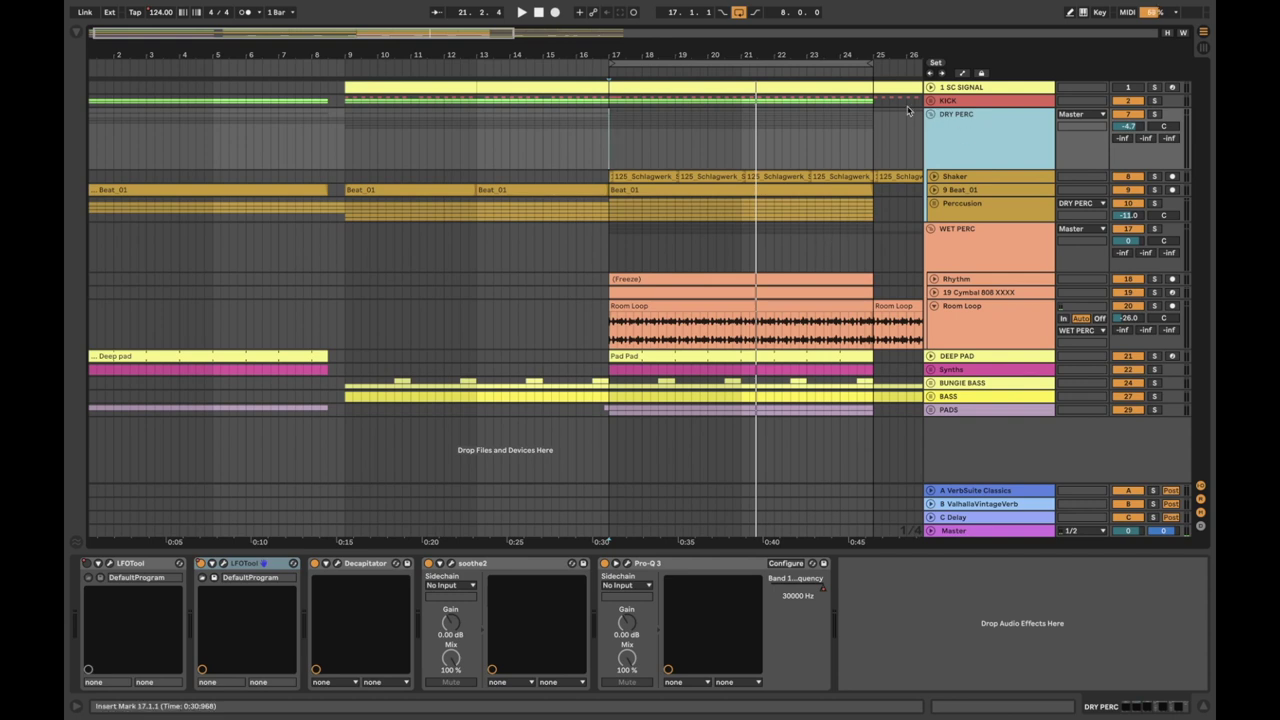
left_click(931, 114)
Step: Solo the WET PERC group and play it from bar 17
left_click(997, 157)
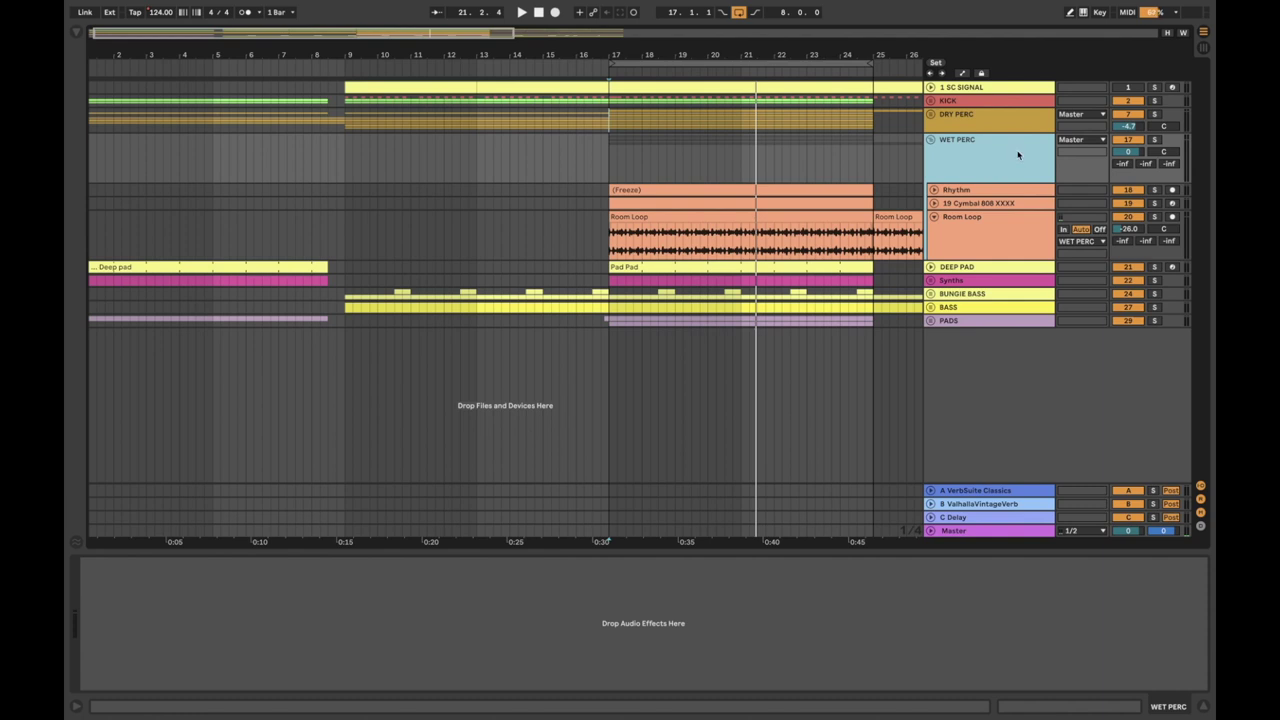
left_click(1154, 141)
key("space")
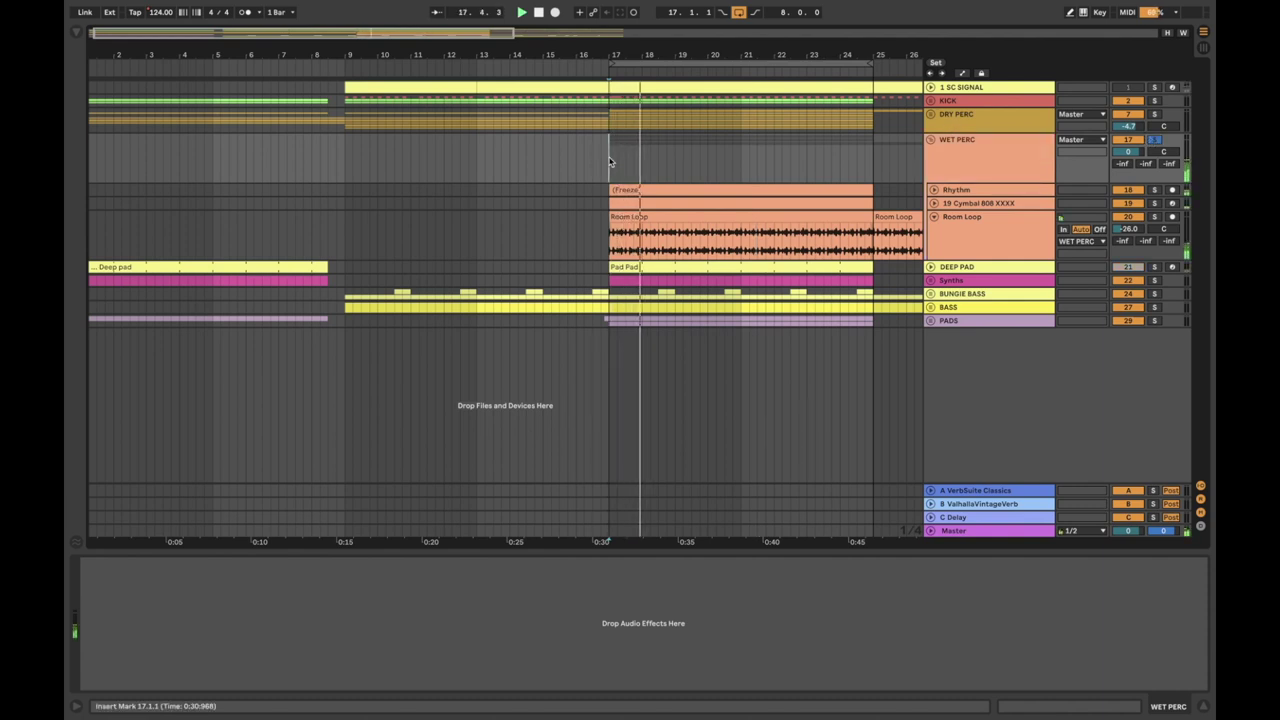
key("space")
Step: Solo the Rhythm track in WET PERC and play its frozen clip from bar 17
left_click(1154, 190)
left_click(647, 190)
key("space")
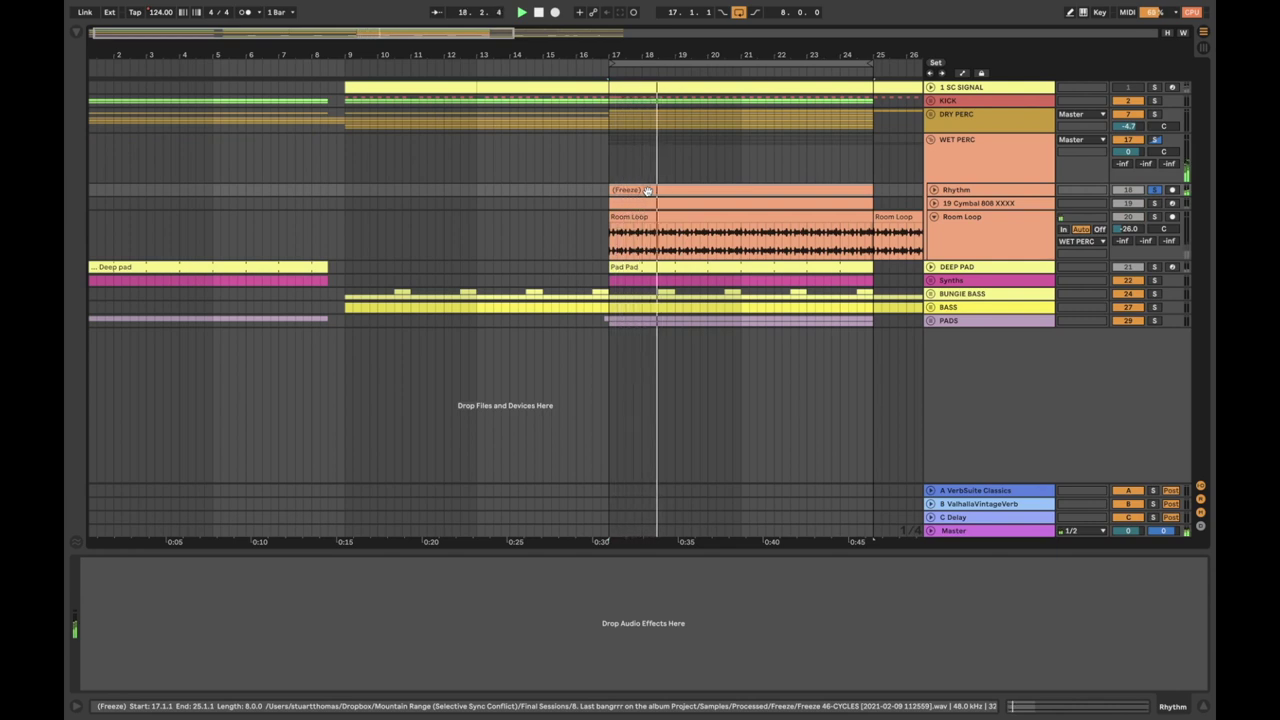
Step: Unfold the Rhythm track to view its frozen clip's waveform, and fold it again
left_click(962, 190)
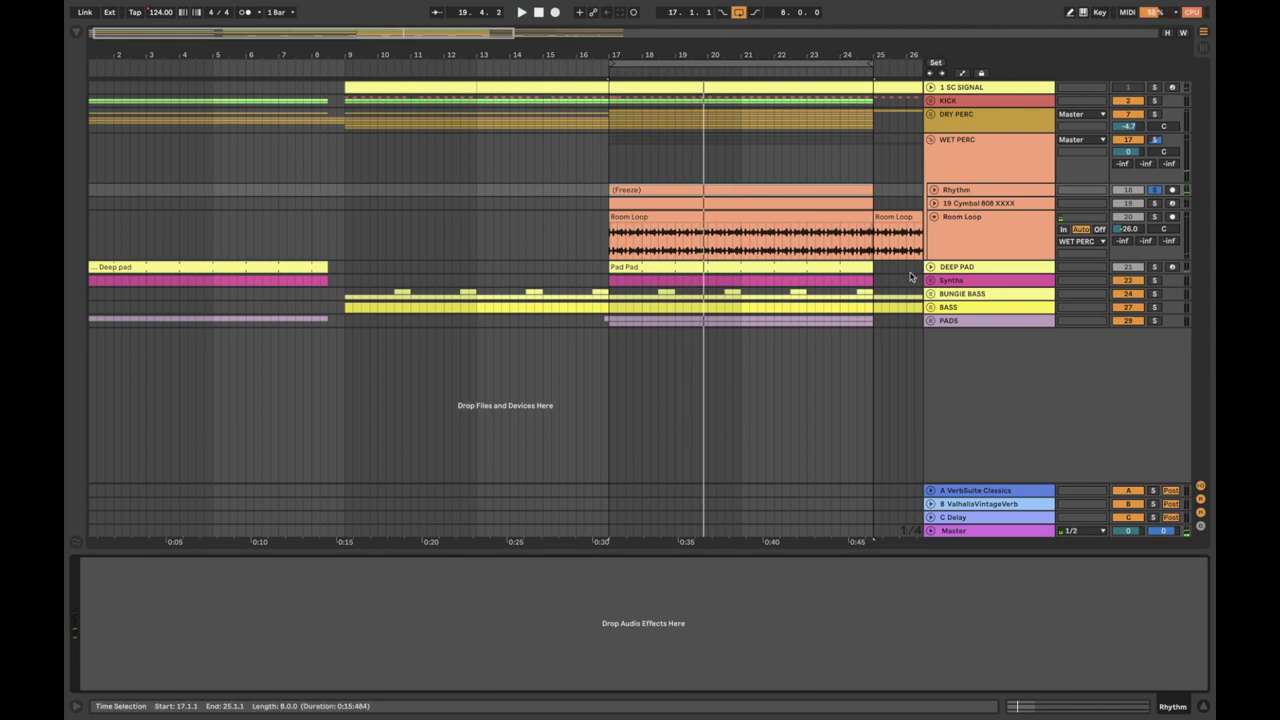
left_click(957, 191)
left_click(934, 190)
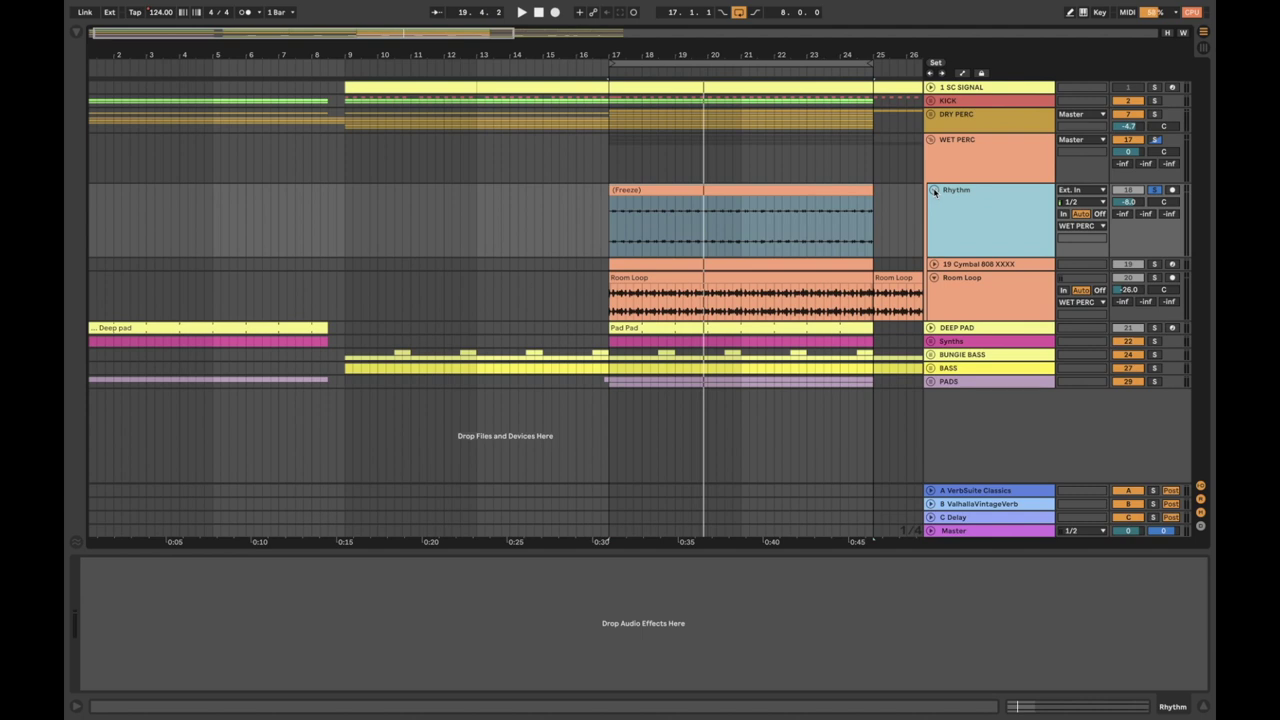
left_click(934, 190)
left_click(985, 203)
left_click(978, 190)
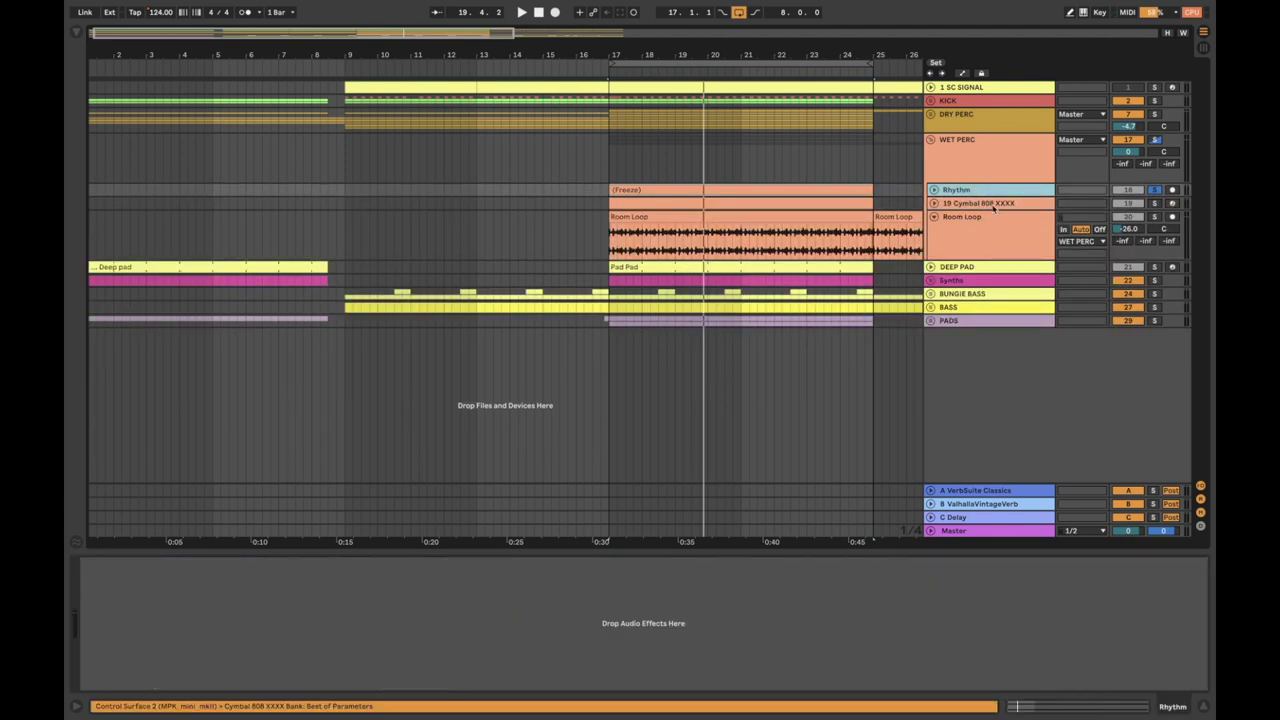
Step: Unfold the 19 Cymbal 808 XXXX track and play it soloed from bar 17
left_click(1000, 204)
left_click(934, 203)
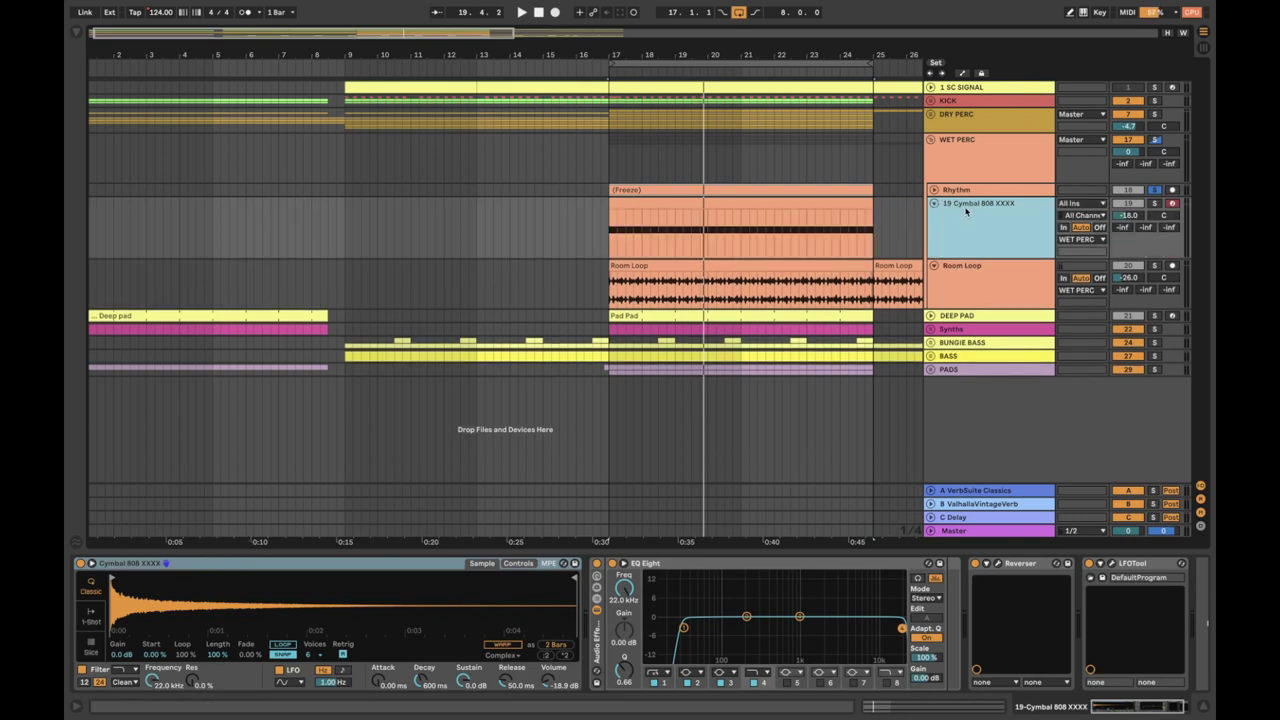
key("space")
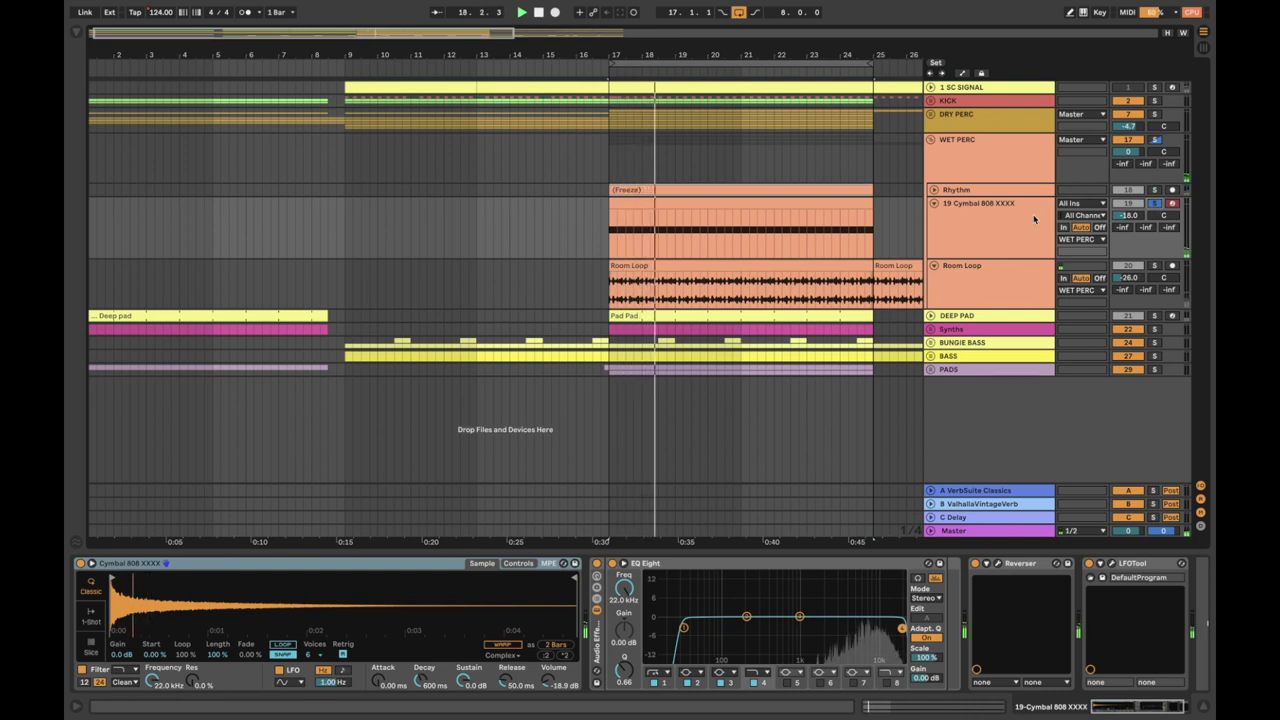
Step: Compare the soloed cymbal with its LFOTool switched off and on during playback
left_click(1112, 569)
left_click(1089, 564)
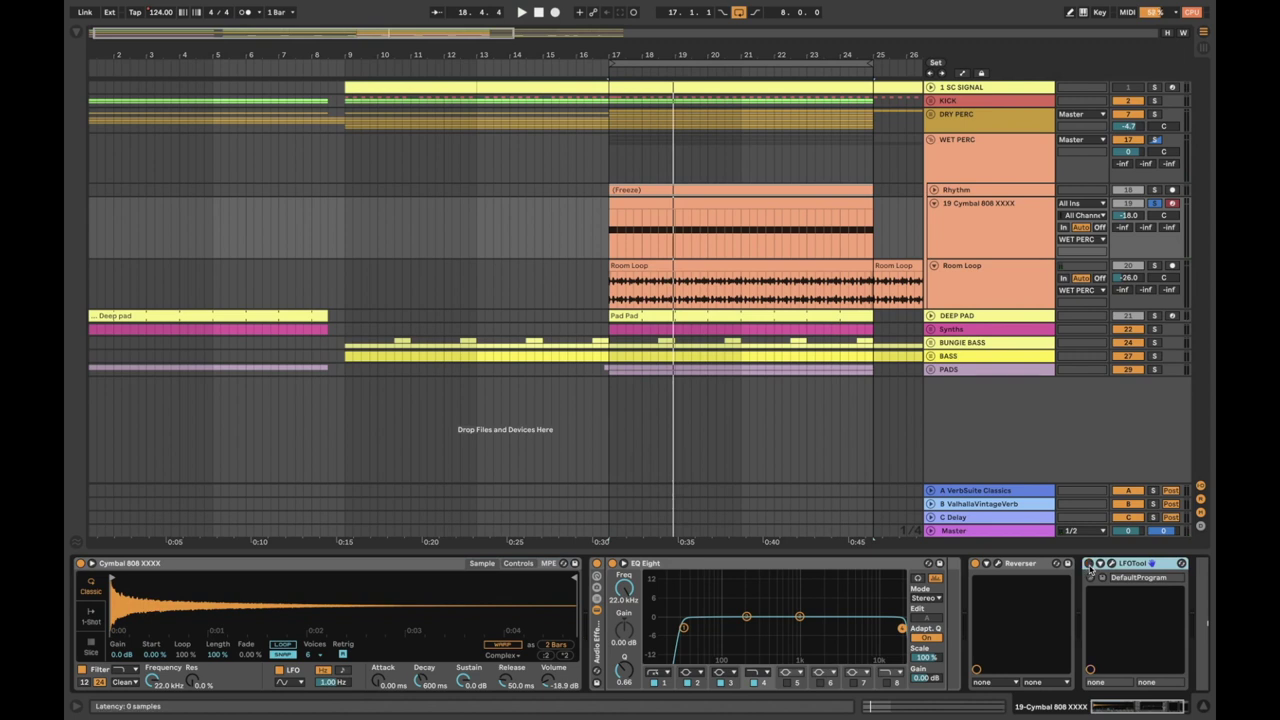
key("space")
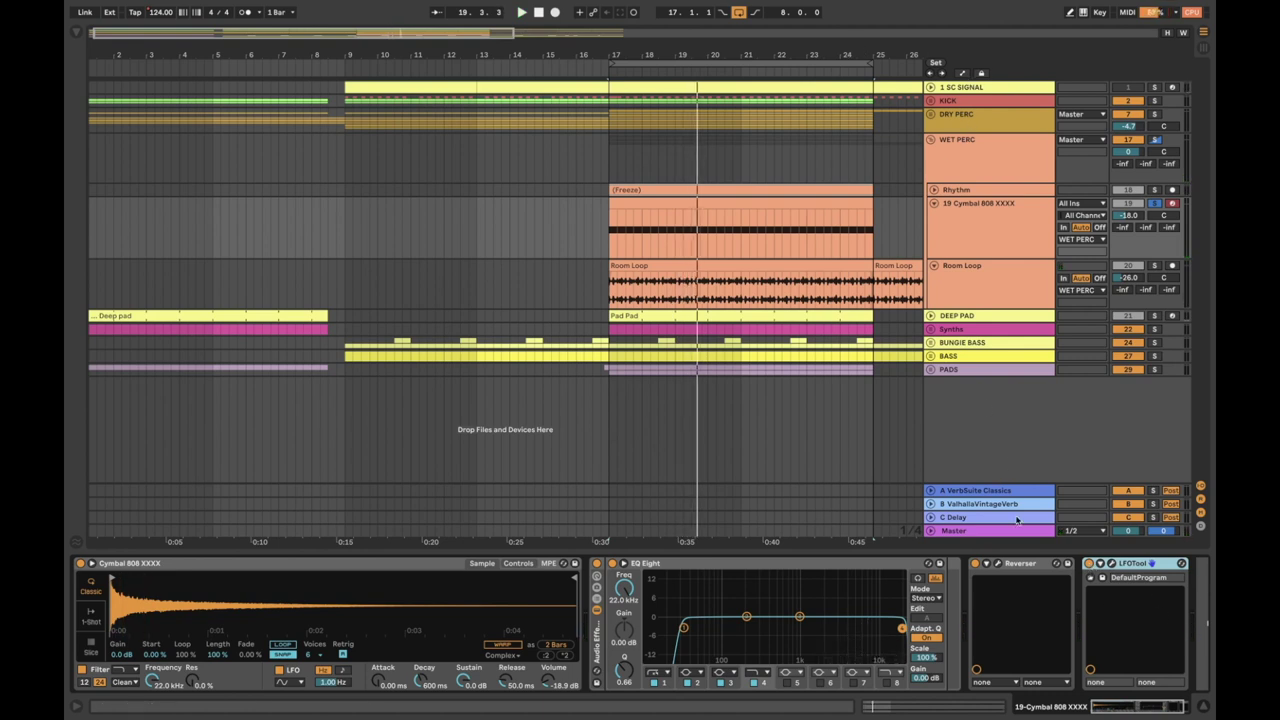
Step: Insert a Compressor from the Dynamics audio effects after LFOTool on the 19 Cymbal 808 XXXX track
left_click(78, 34)
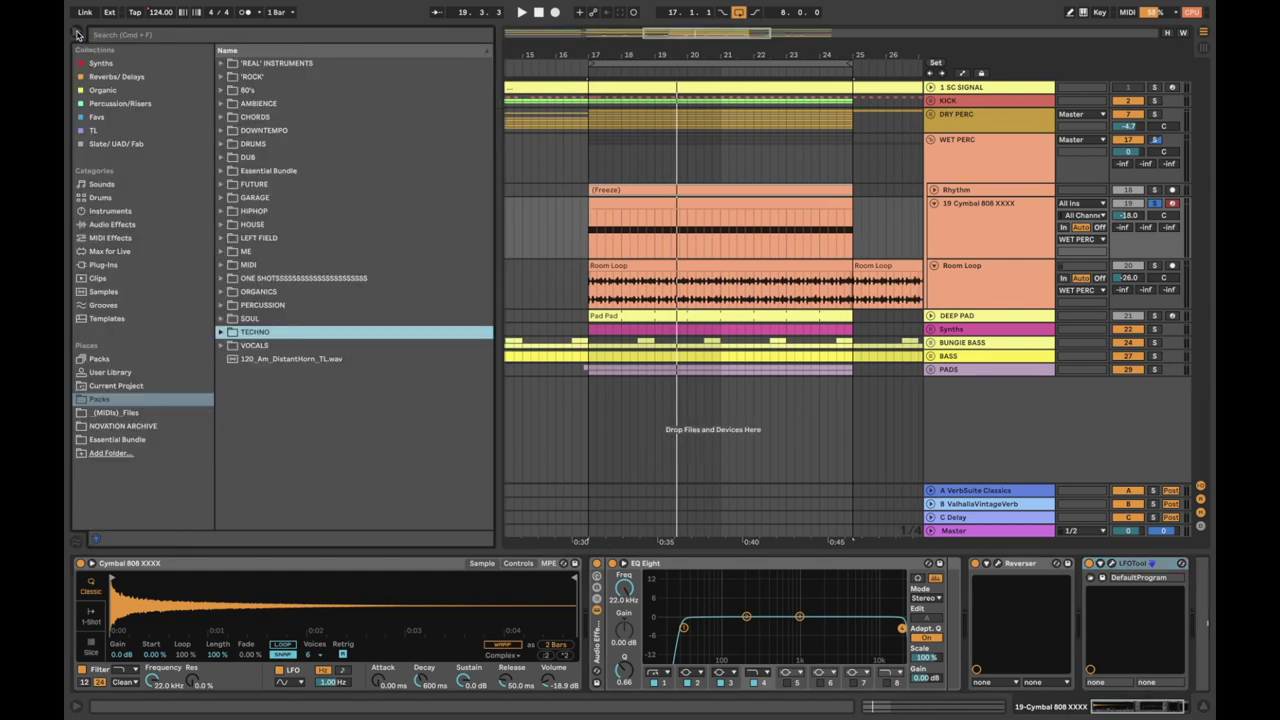
left_click(105, 225)
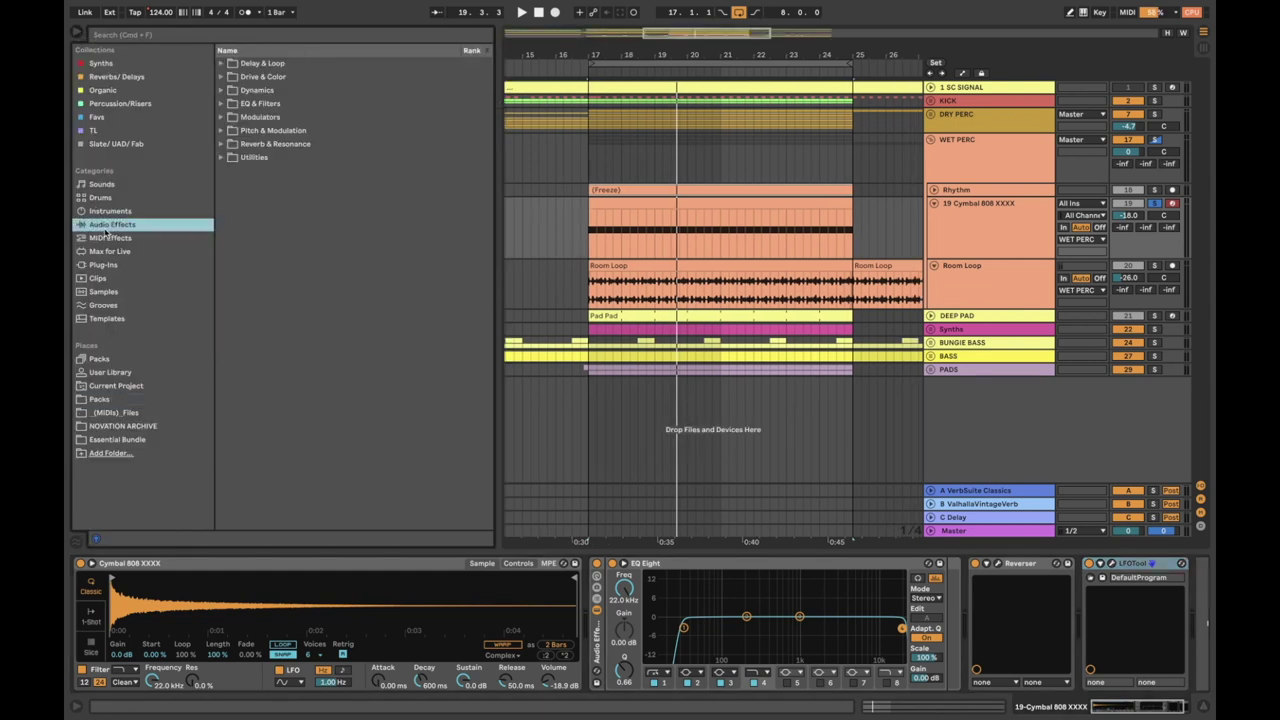
left_click(222, 91)
left_click(258, 117)
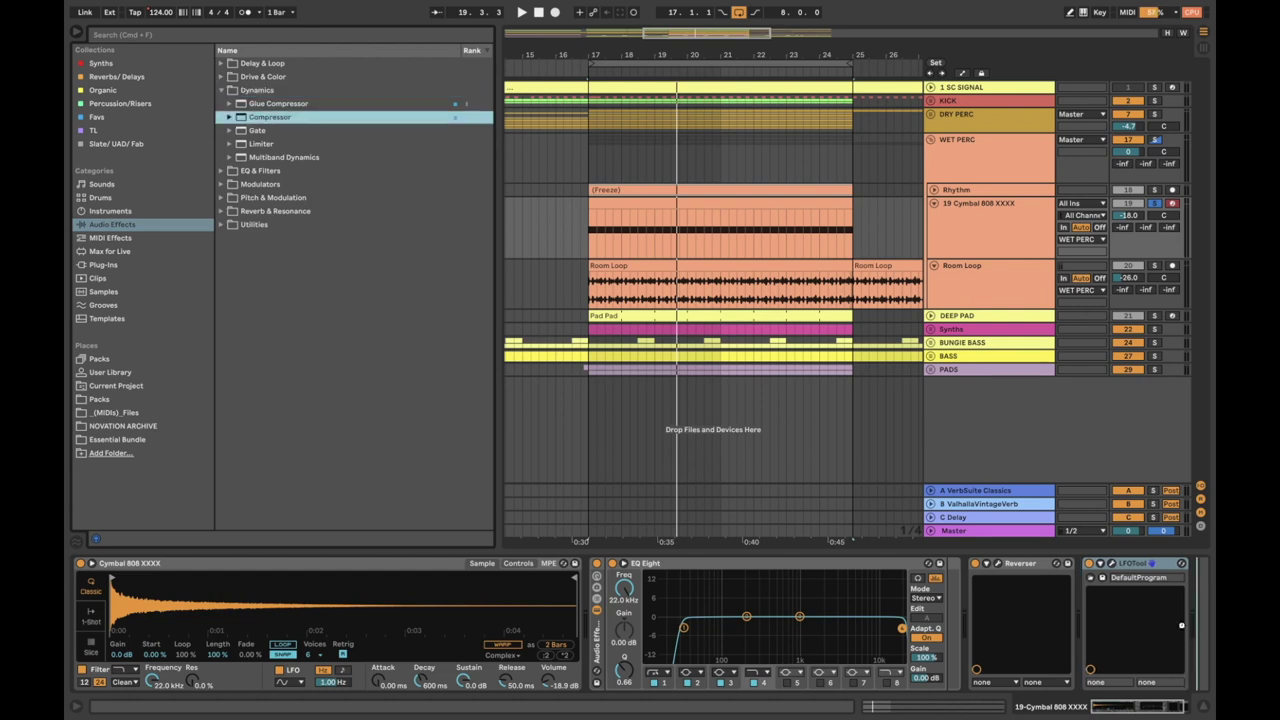
key("Return")
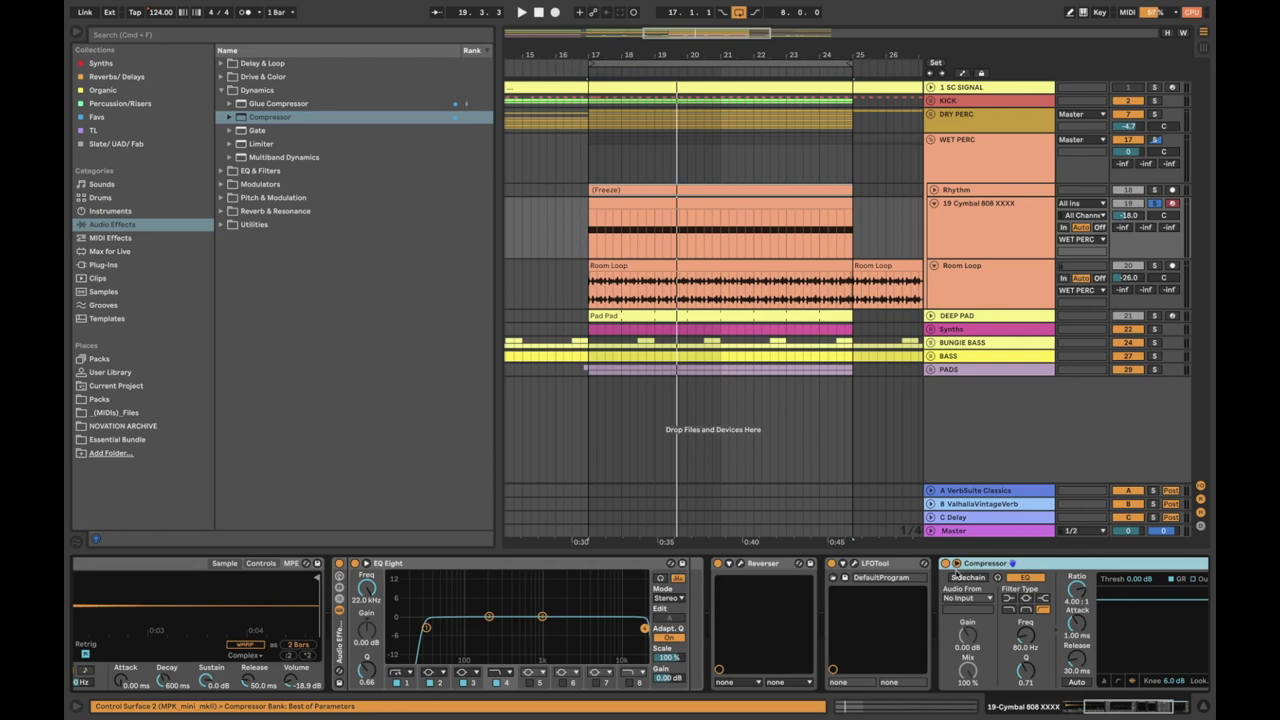
Step: Enable the Compressor's sidechain and feed it from the KICK group
left_click(966, 578)
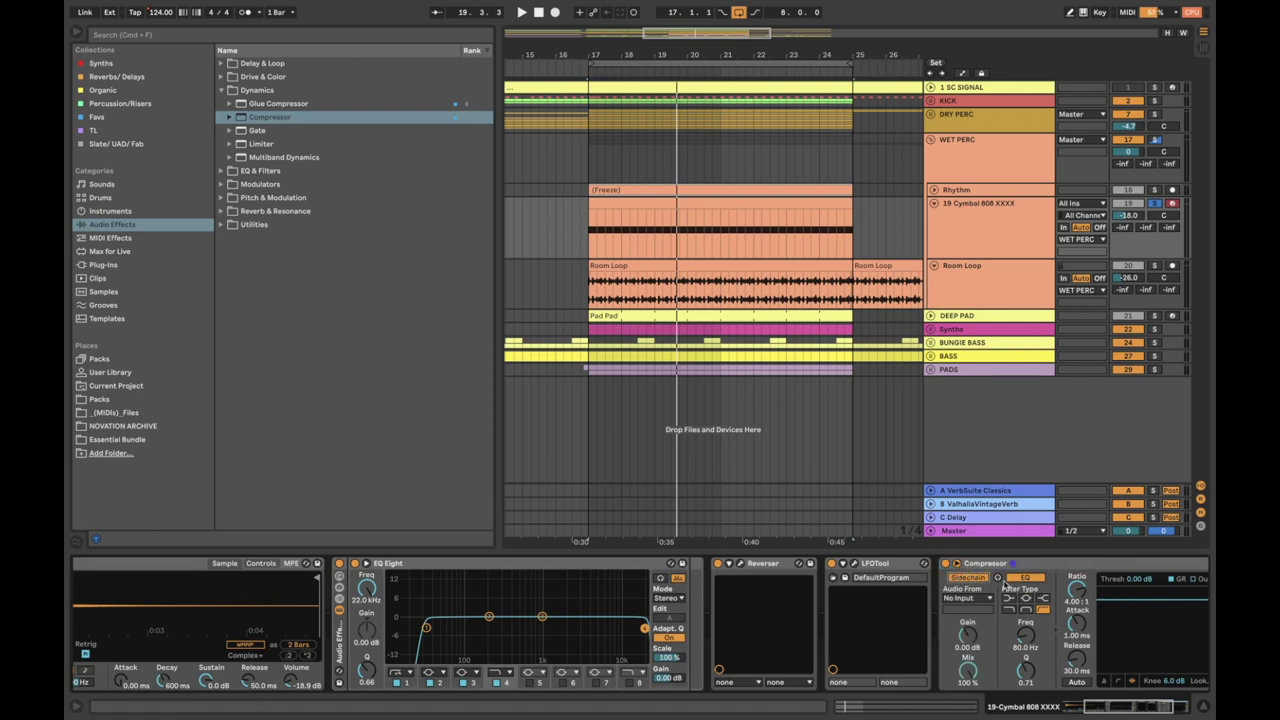
scroll(1025, 631, "right", 5)
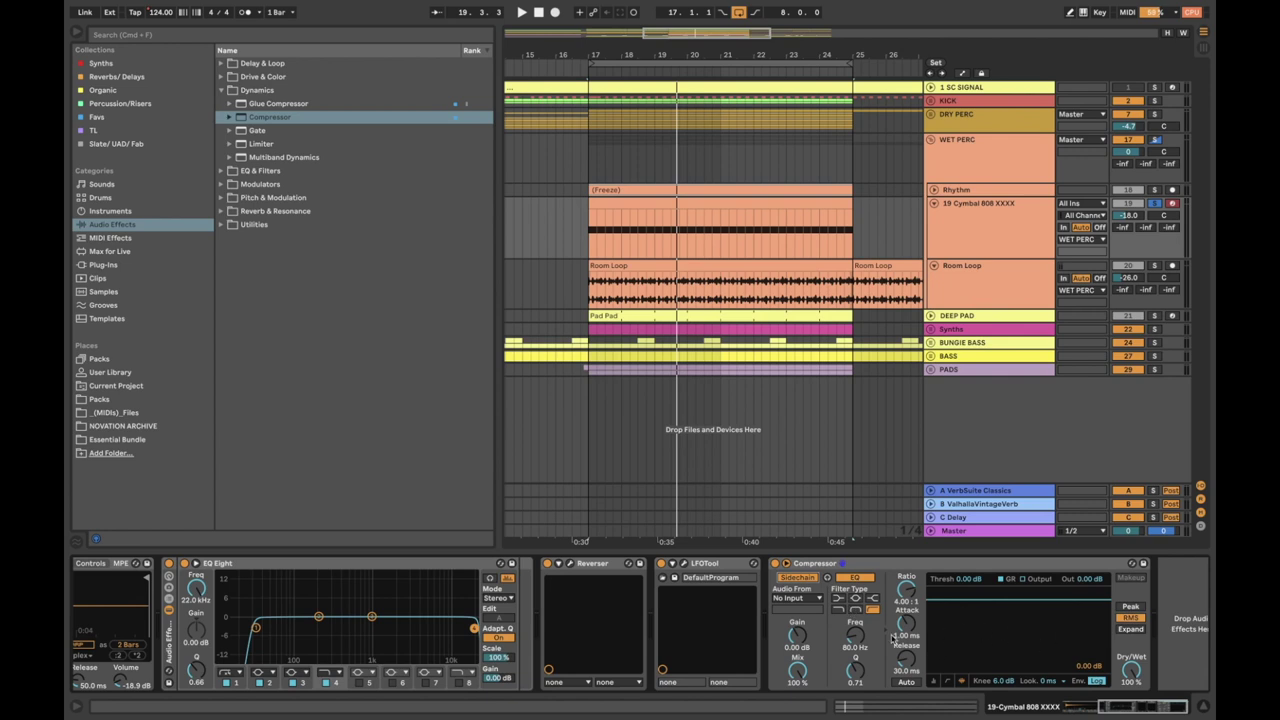
left_click(790, 602)
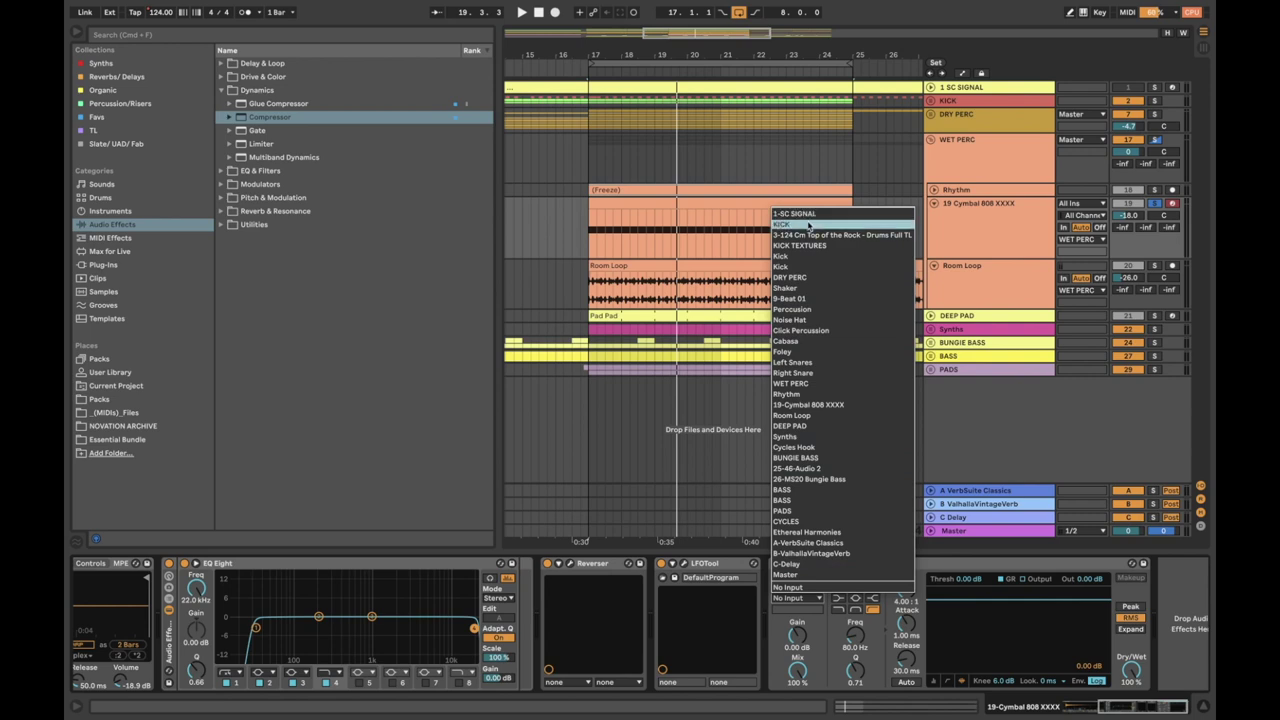
left_click(809, 224)
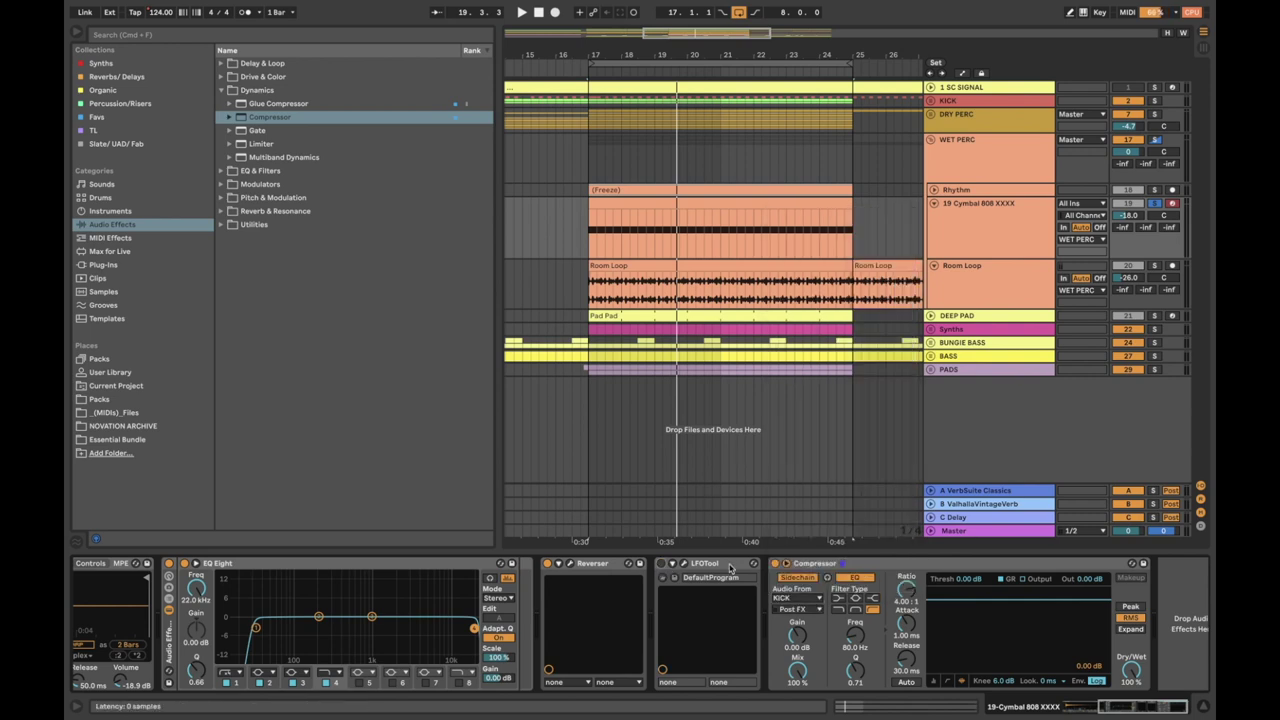
Step: Switch the sidechain source to 3-124 Cm Top of the Rock, with a threshold of -27.0 dB and a release of 37.4 ms
left_click(791, 600)
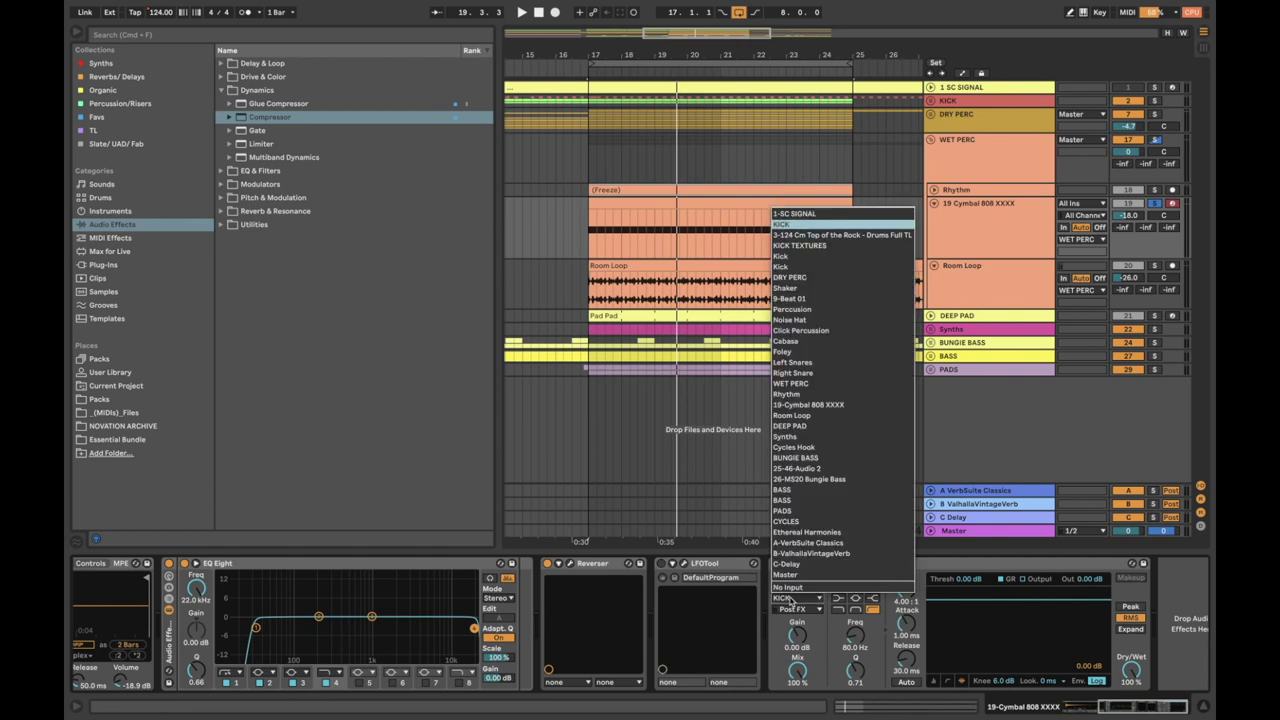
left_click(806, 236)
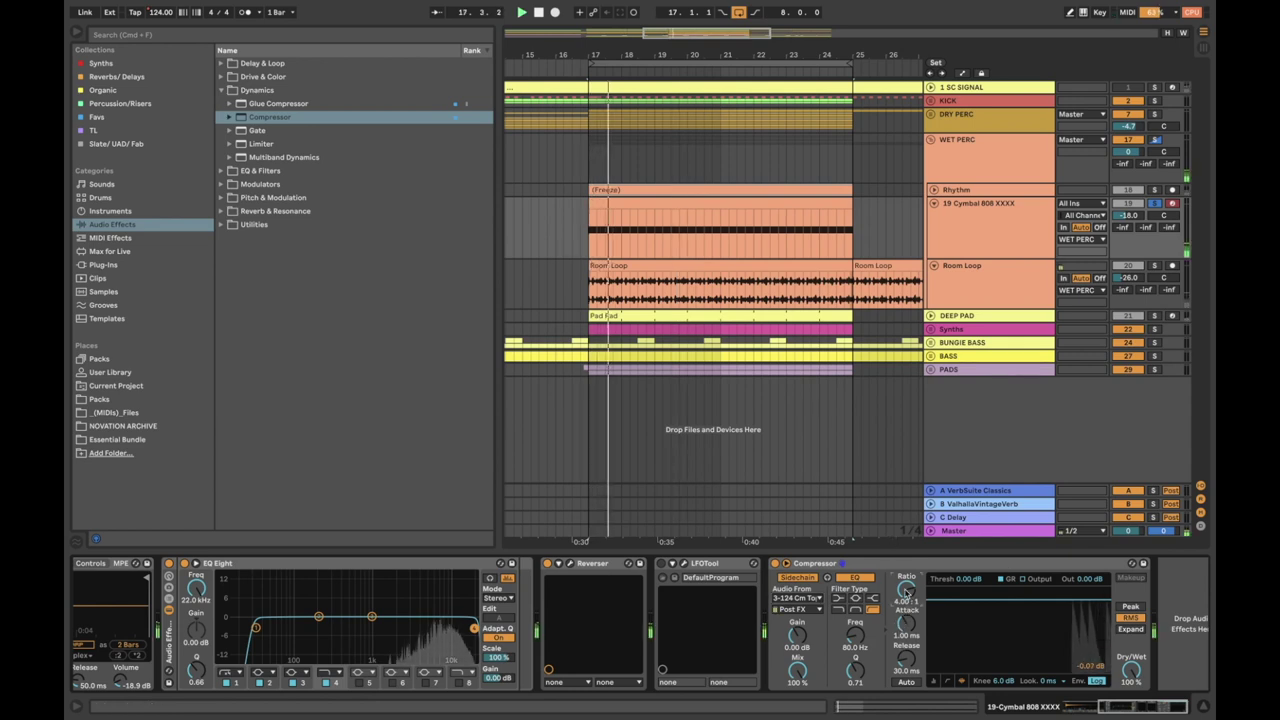
left_click_drag(962, 599, 933, 650)
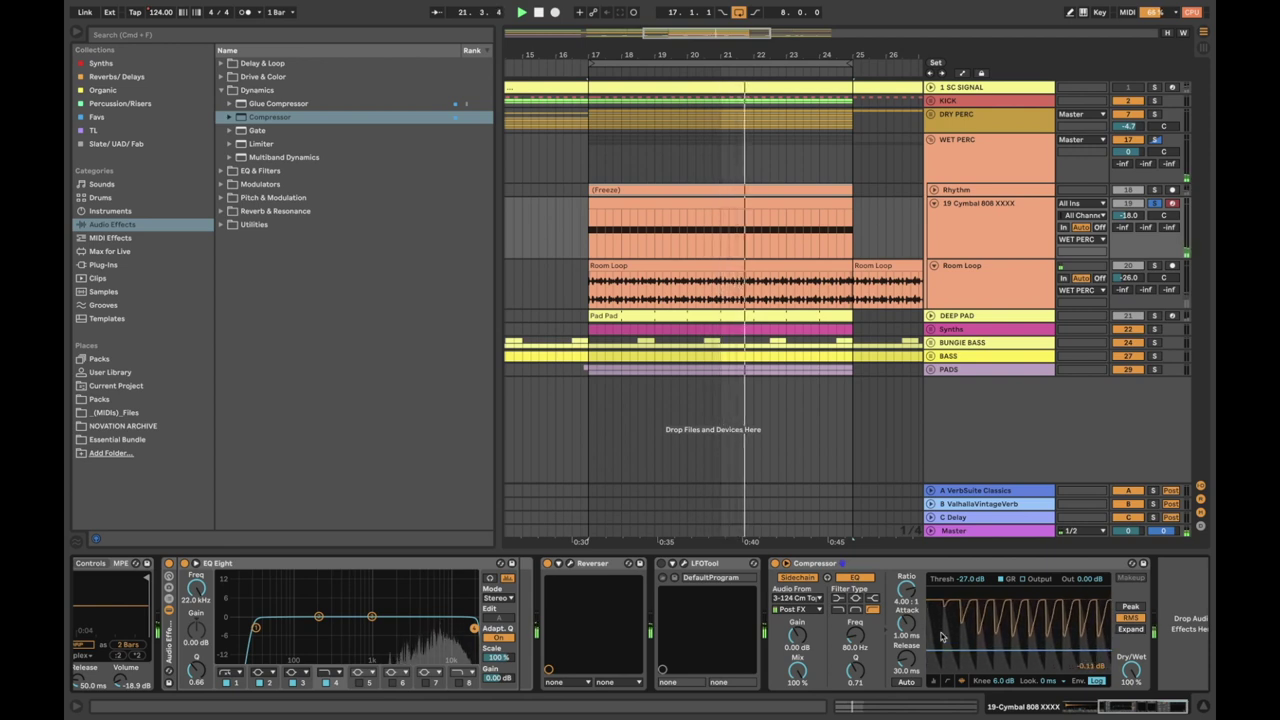
left_click_drag(906, 658, 906, 651)
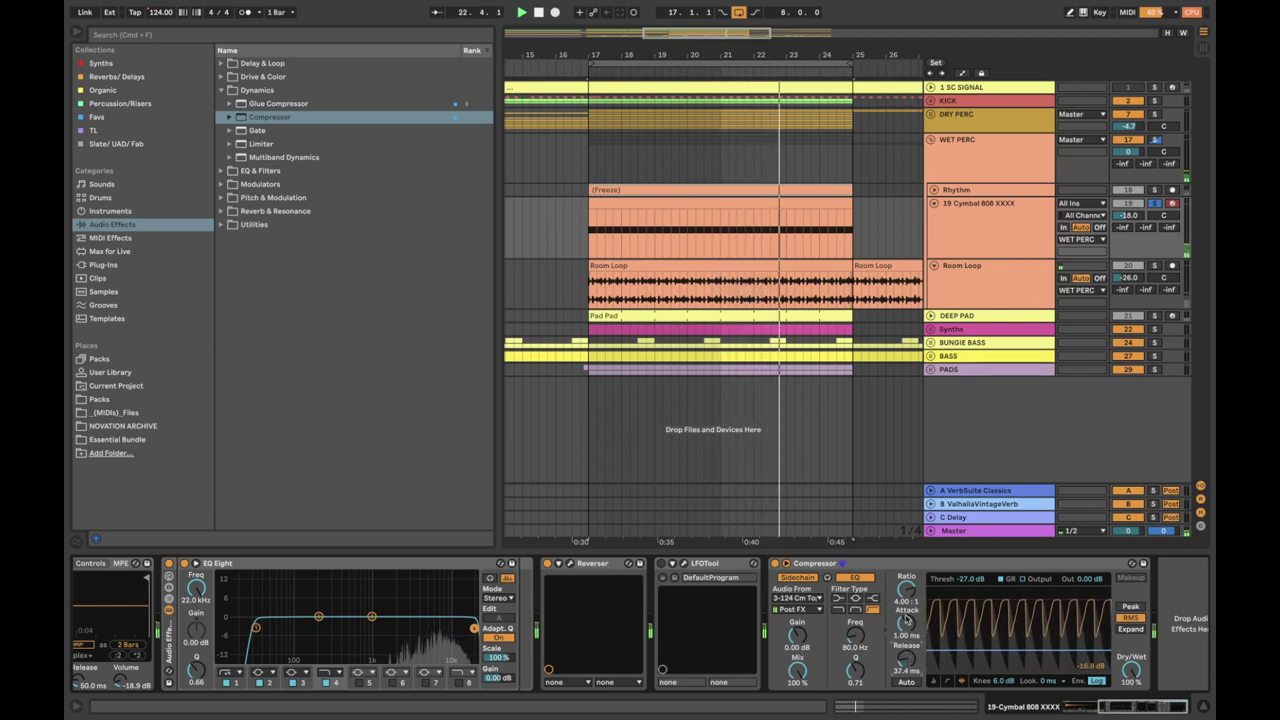
Step: Feed the sidechain from 1-SC SIGNAL, with threshold -45.1 dB, ratio 7.00:1, attack 0.09 ms and release 22.2 ms
left_click(786, 598)
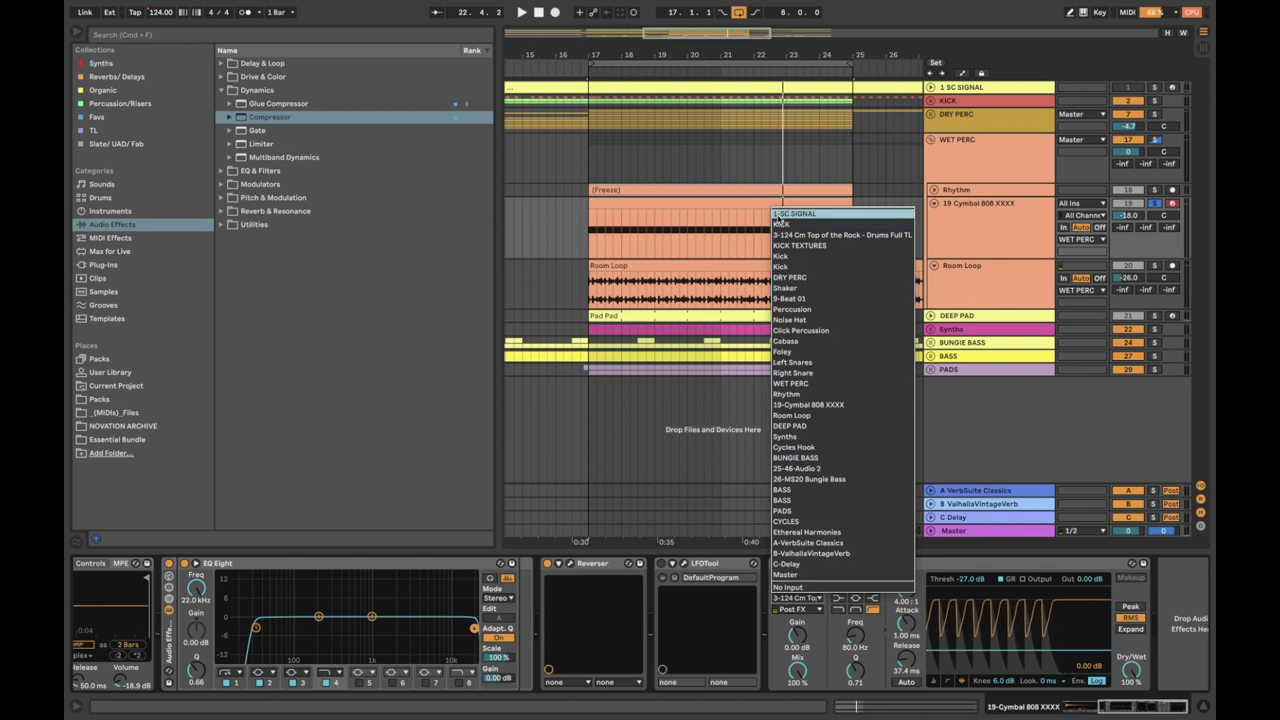
left_click(779, 215)
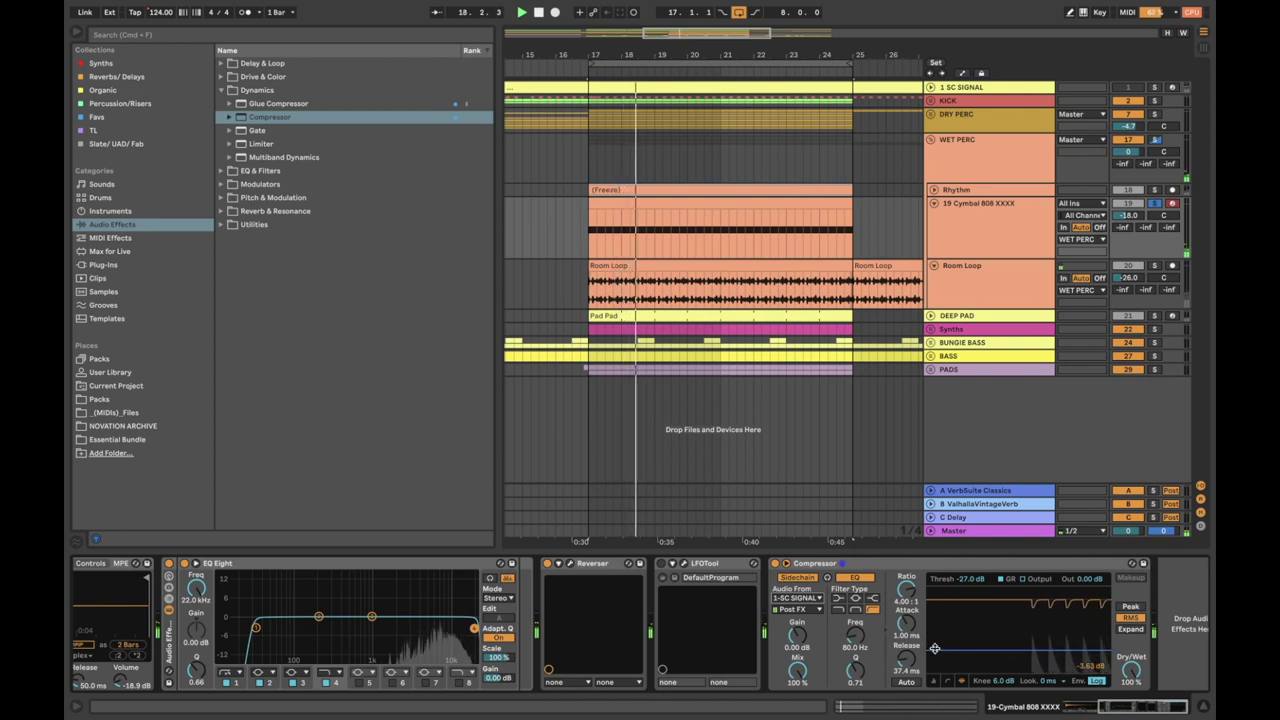
left_click_drag(990, 650, 990, 662)
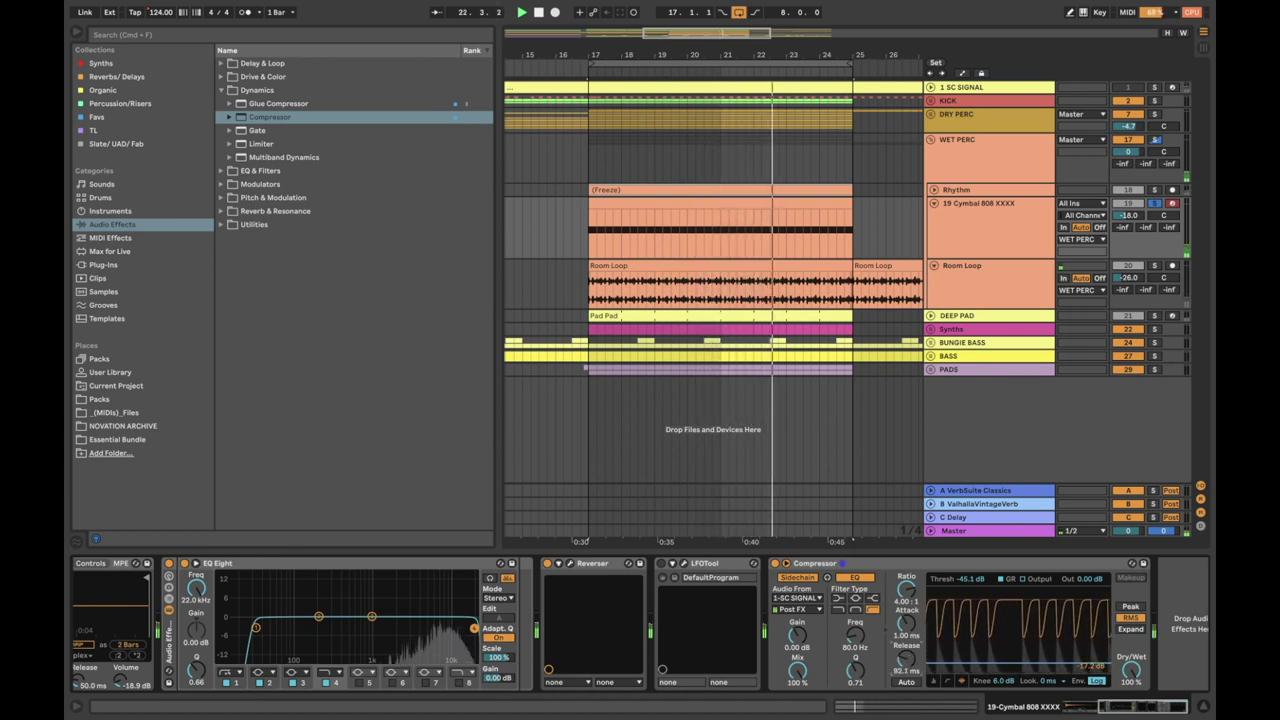
left_click_drag(906, 659, 906, 669)
left_click_drag(906, 623, 906, 652)
left_click_drag(908, 591, 908, 575)
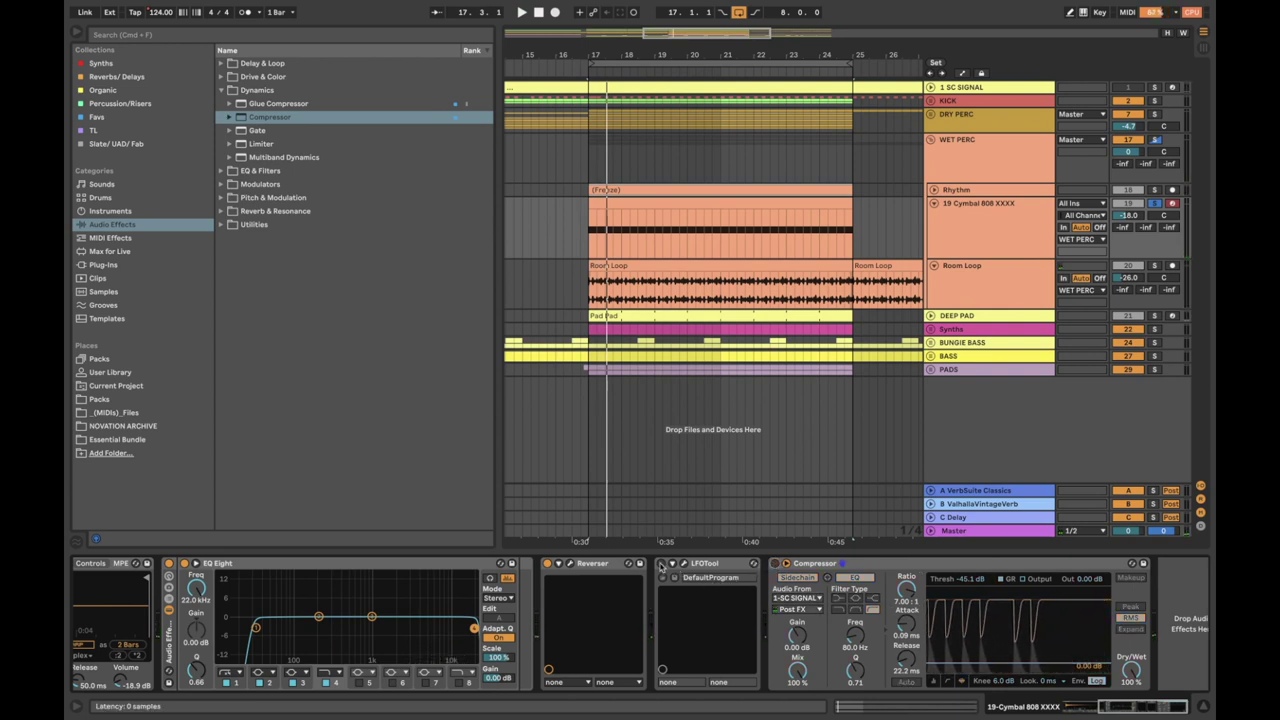
Step: Raise the upper bend of the cymbal's LFOTool volume curve slightly and set Smooth to 25 during playback
left_click(685, 565)
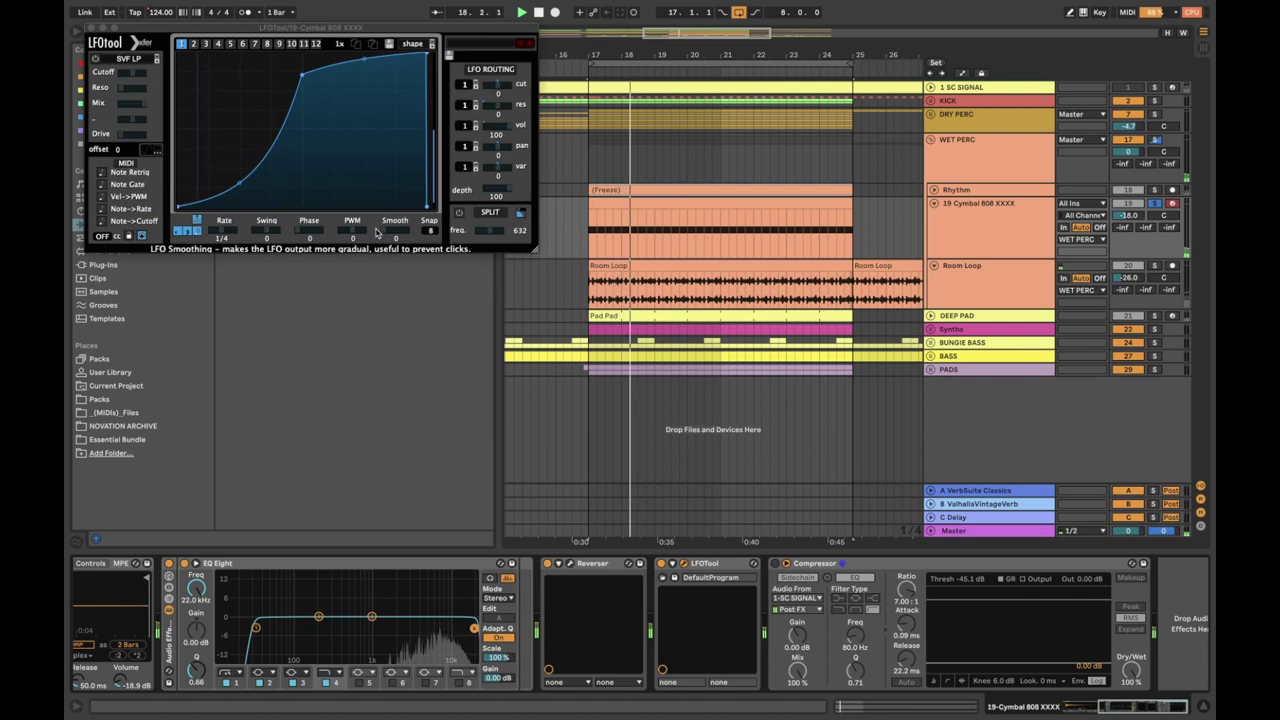
left_click_drag(275, 28, 381, 43)
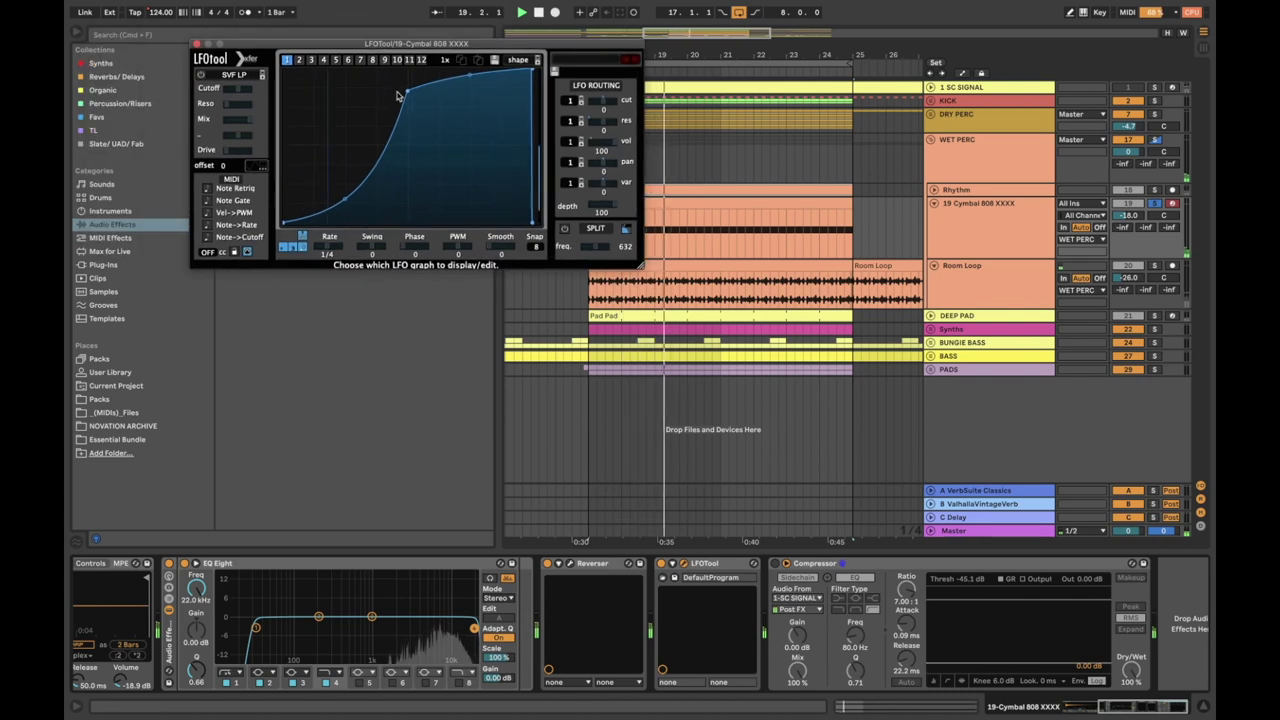
mouse_move(406, 93)
left_mouse_down()
mouse_move(405, 107)
mouse_move(395, 66)
mouse_move(305, 62)
mouse_move(400, 72)
mouse_move(408, 88)
left_mouse_up()
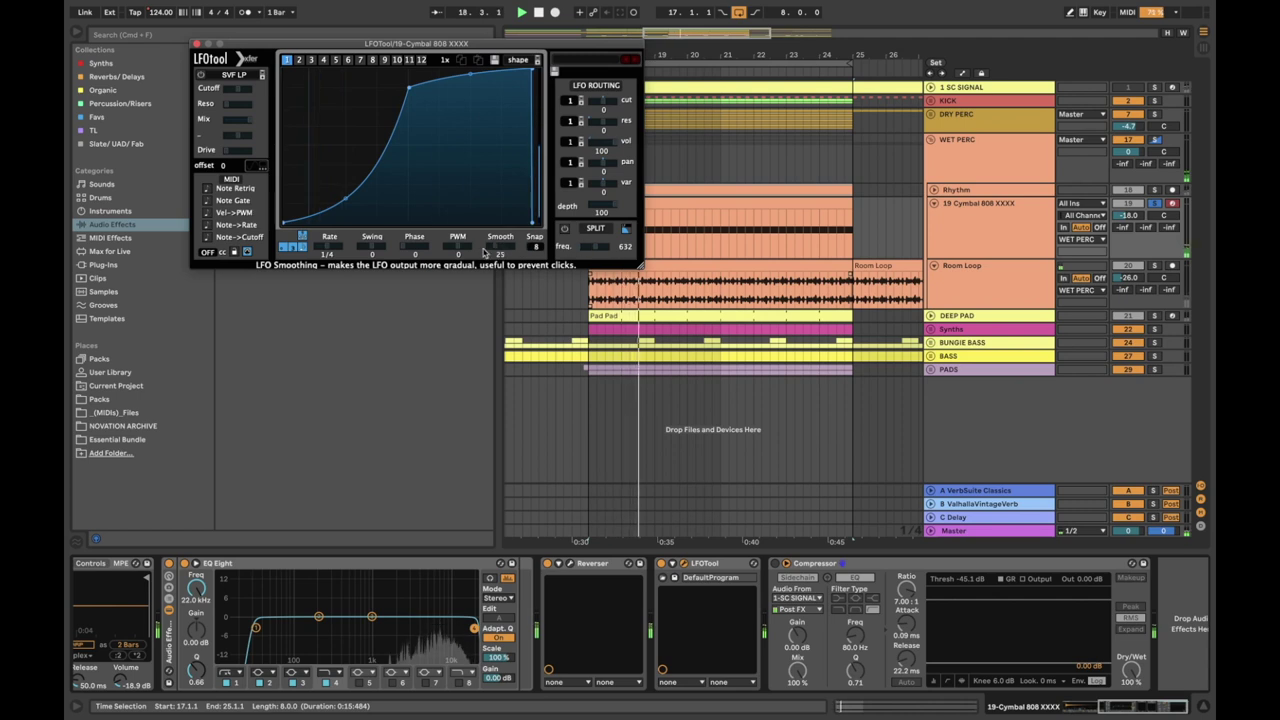
left_click_drag(518, 250, 494, 250)
left_click(197, 45)
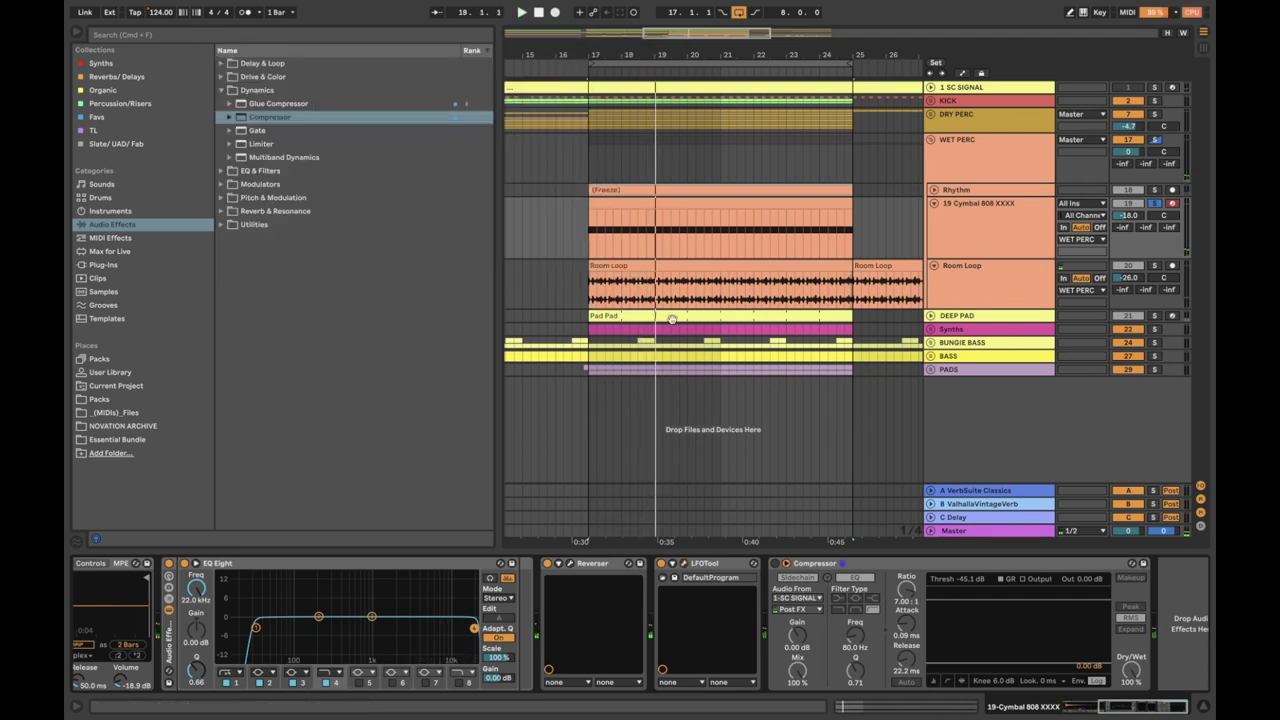
Step: Delete the Compressor from the cymbal's device chain
left_click(953, 567)
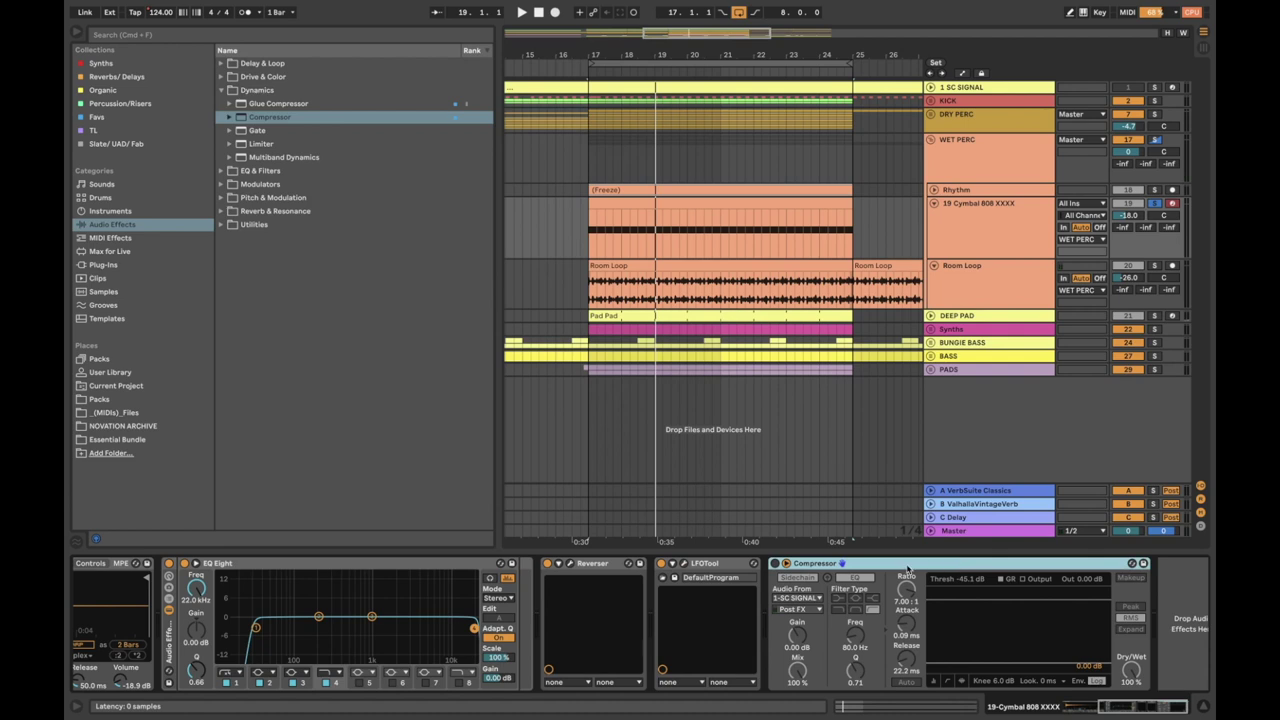
key("Delete")
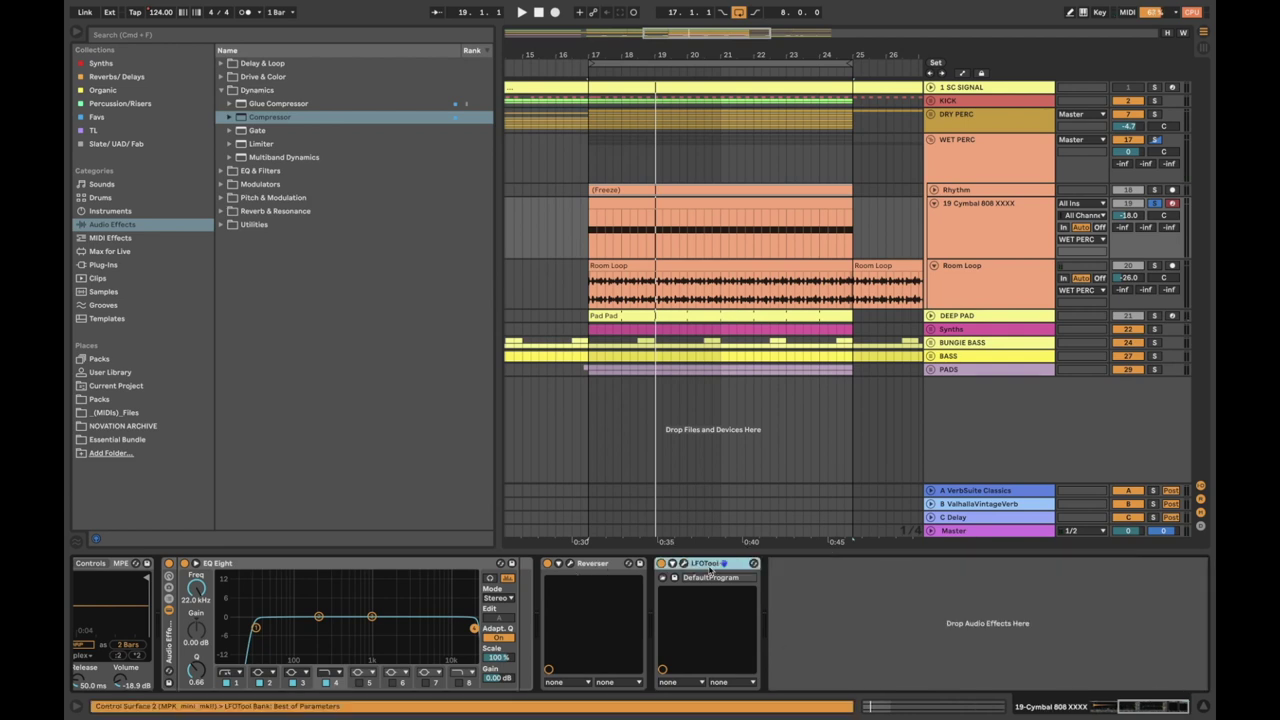
Step: Show the cymbal's Reverser settings and play the soloed cymbal clip from bar 17
left_click(600, 564)
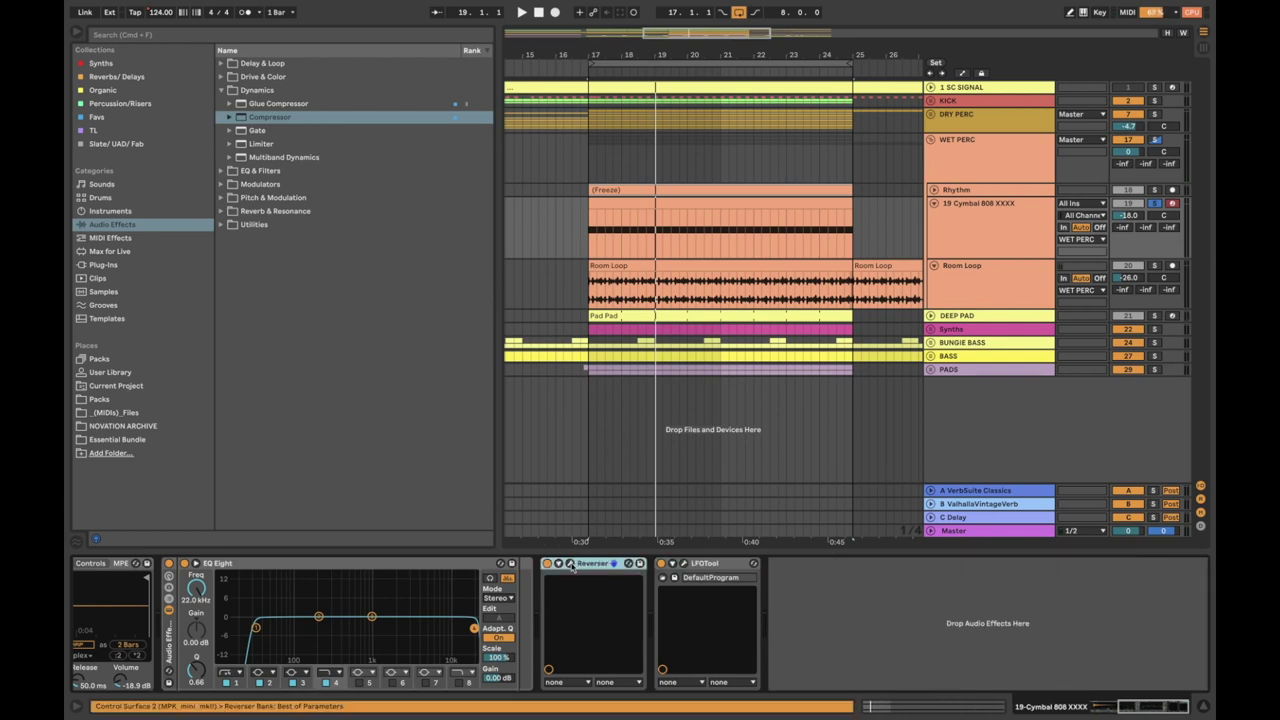
left_click(571, 565)
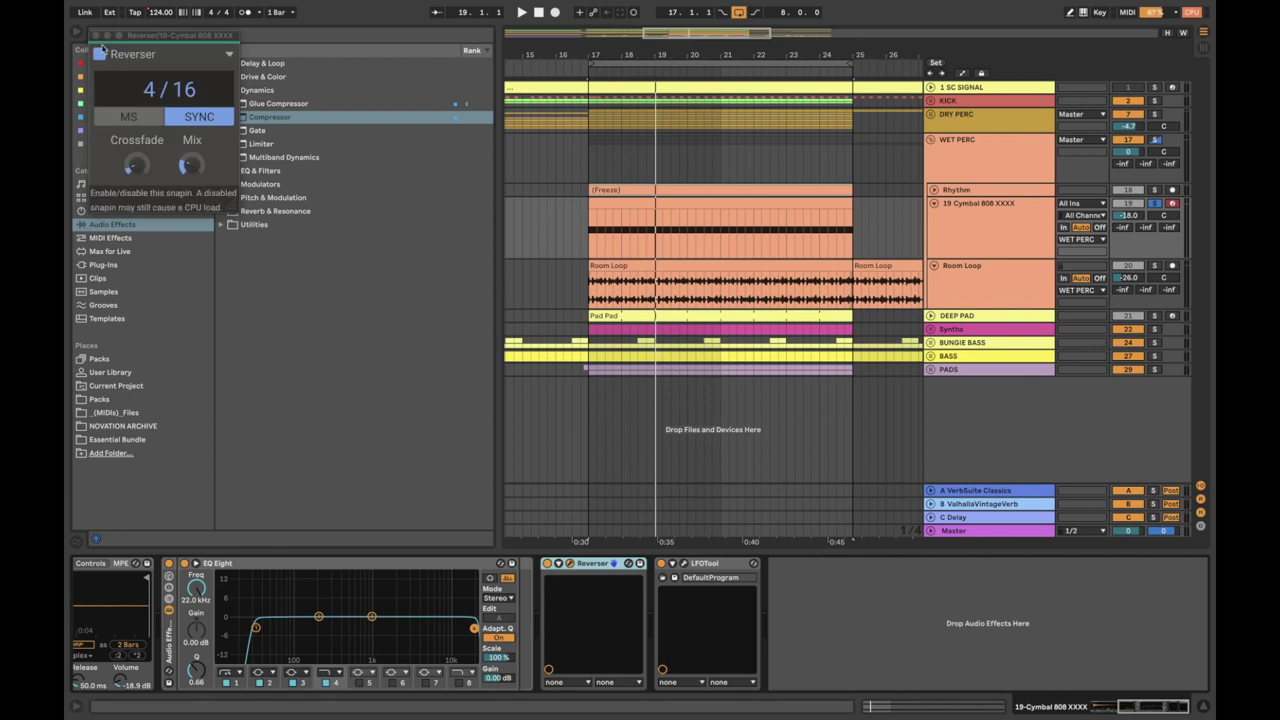
left_click_drag(131, 42, 1089, 290)
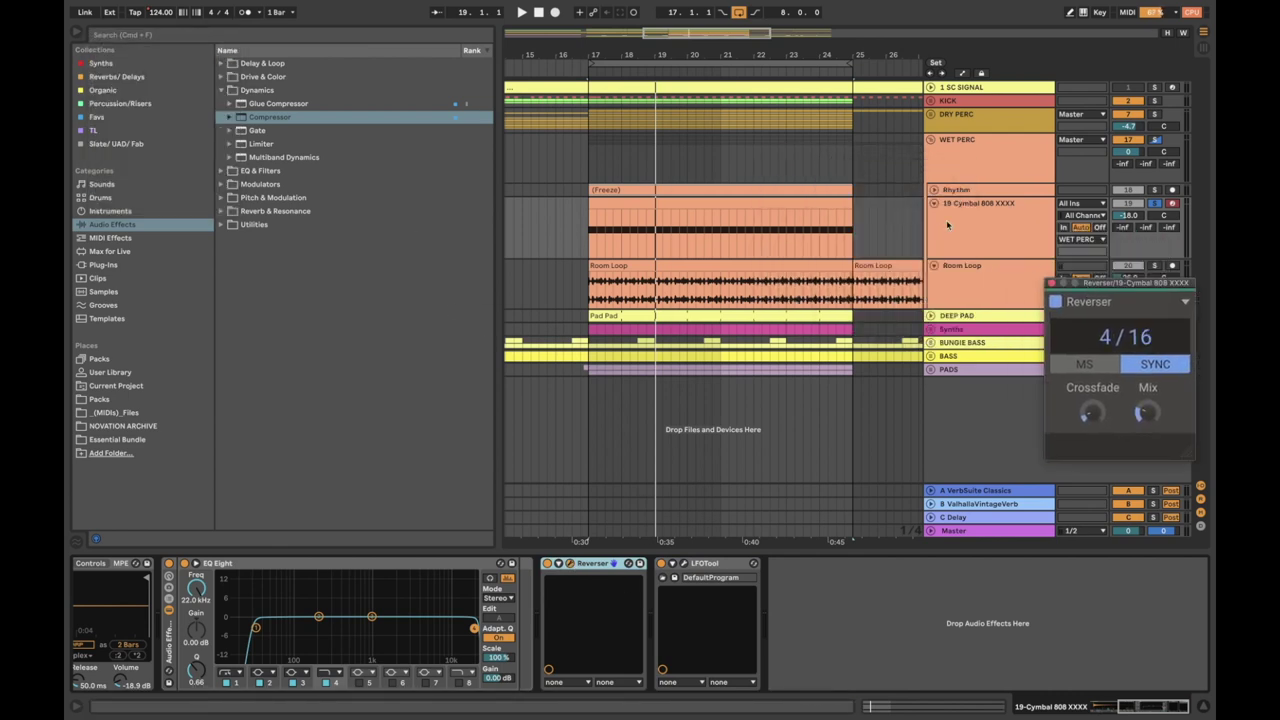
left_click(595, 224)
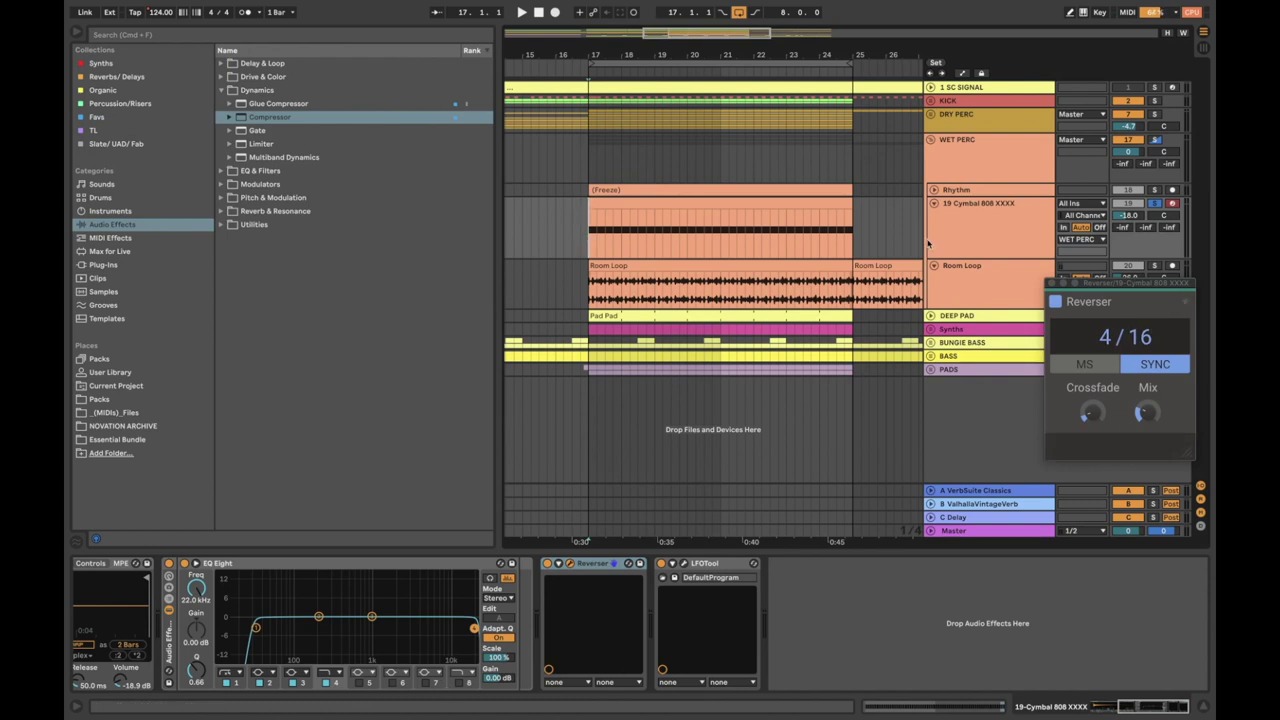
left_click(708, 194)
key("space")
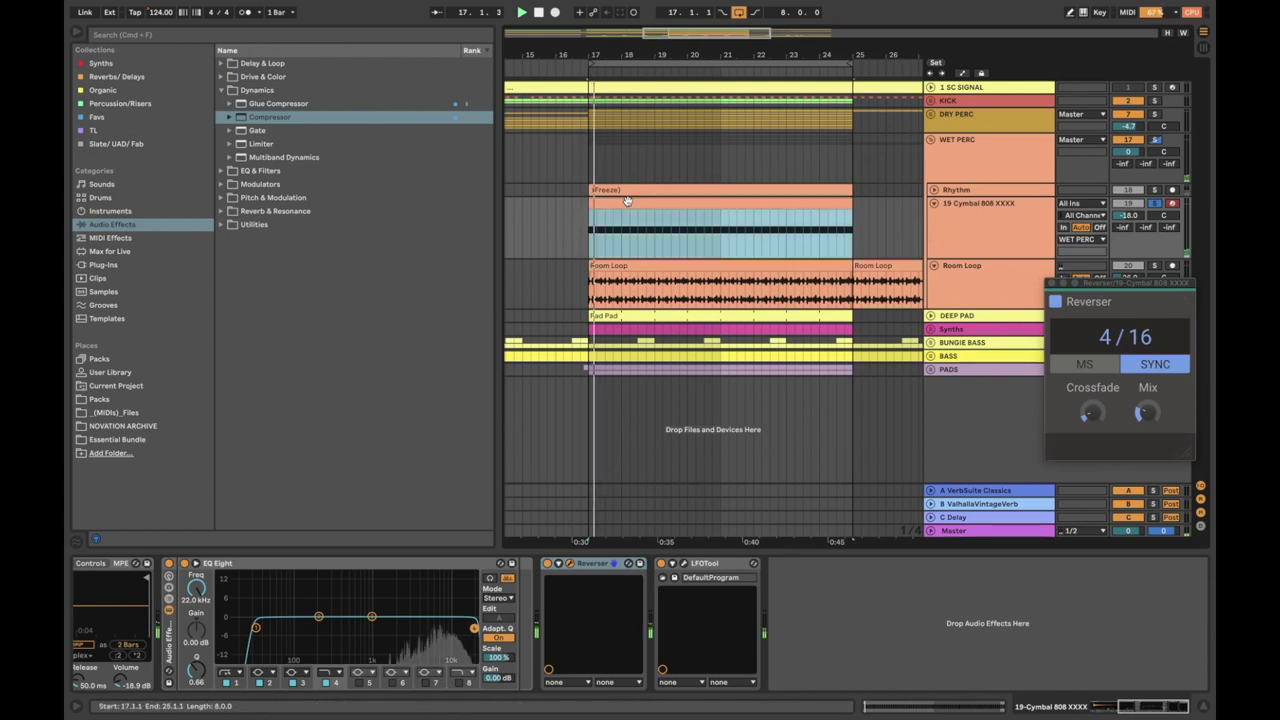
Step: Switch off Reverser while the cymbal plays, then stop playback and hide the plug-in window and browser
left_click(549, 565)
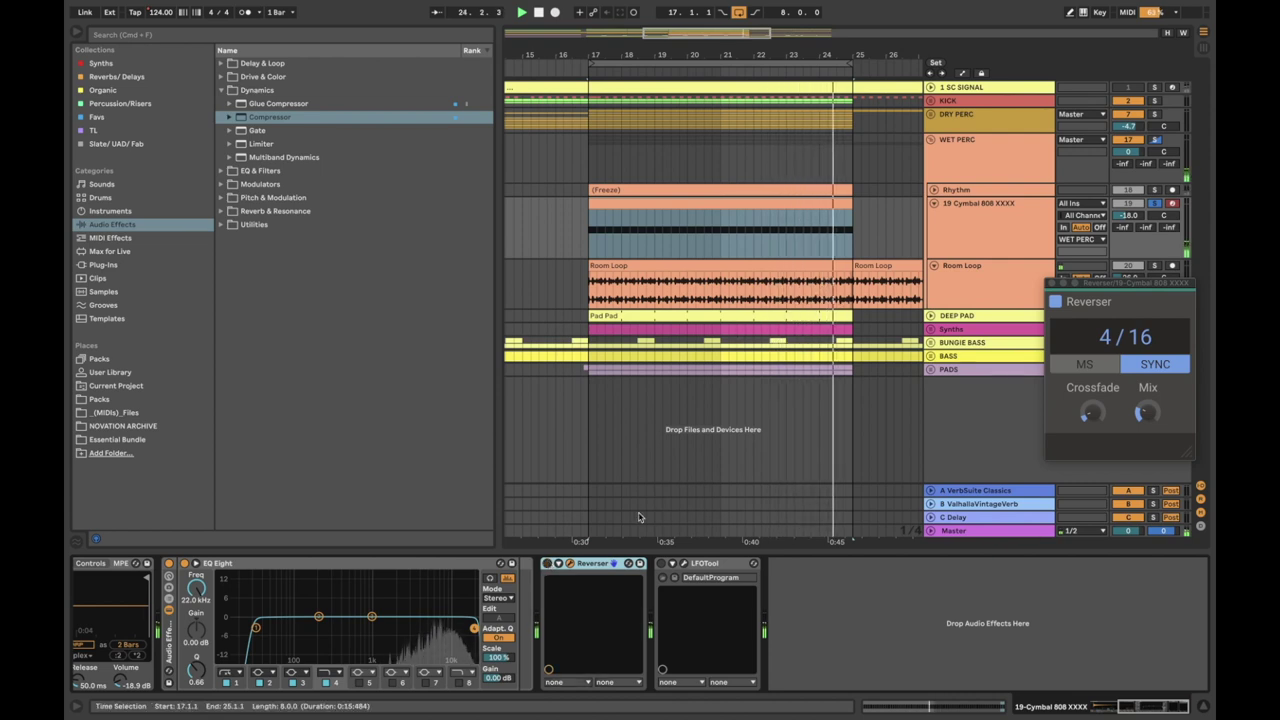
left_click(570, 564)
key("space")
key("super+alt+b")
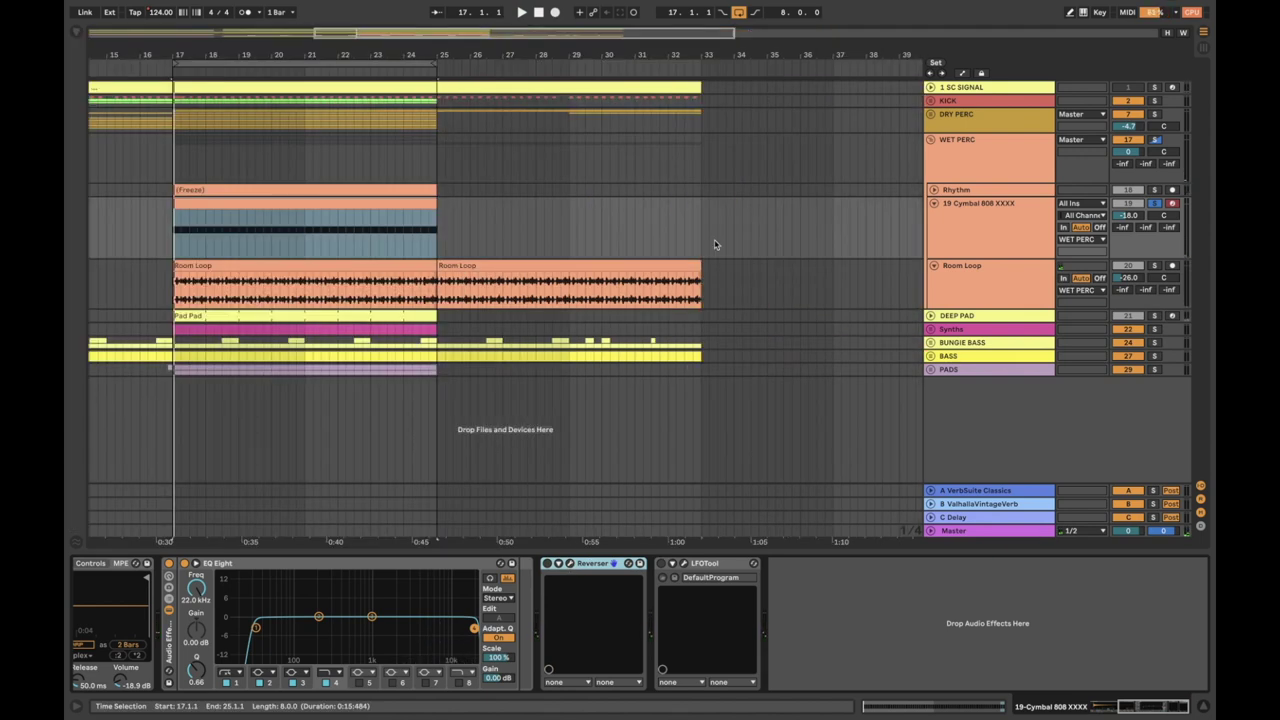
Step: Solo the Room Loop track instead of the cymbal and play its clip from bar 17
left_click(954, 216)
scroll(759, 237, "left", 5)
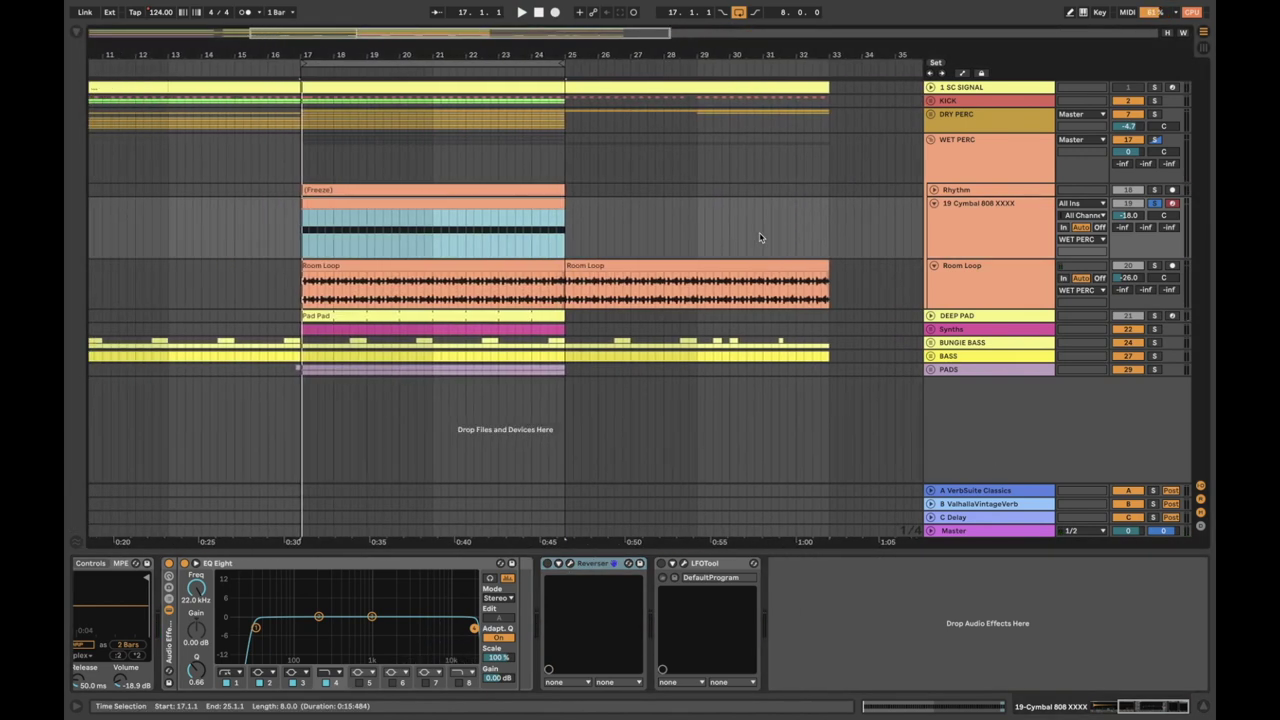
left_click(970, 280)
left_click(1155, 269)
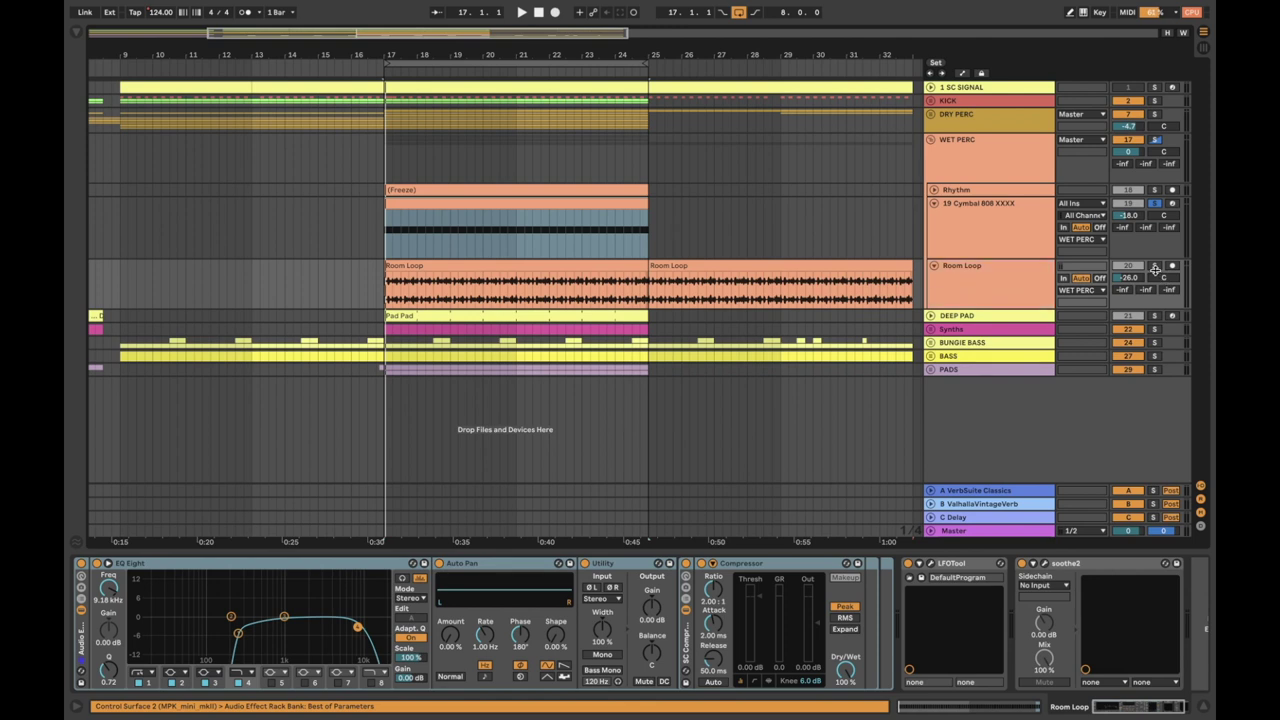
left_click(548, 264)
key("space")
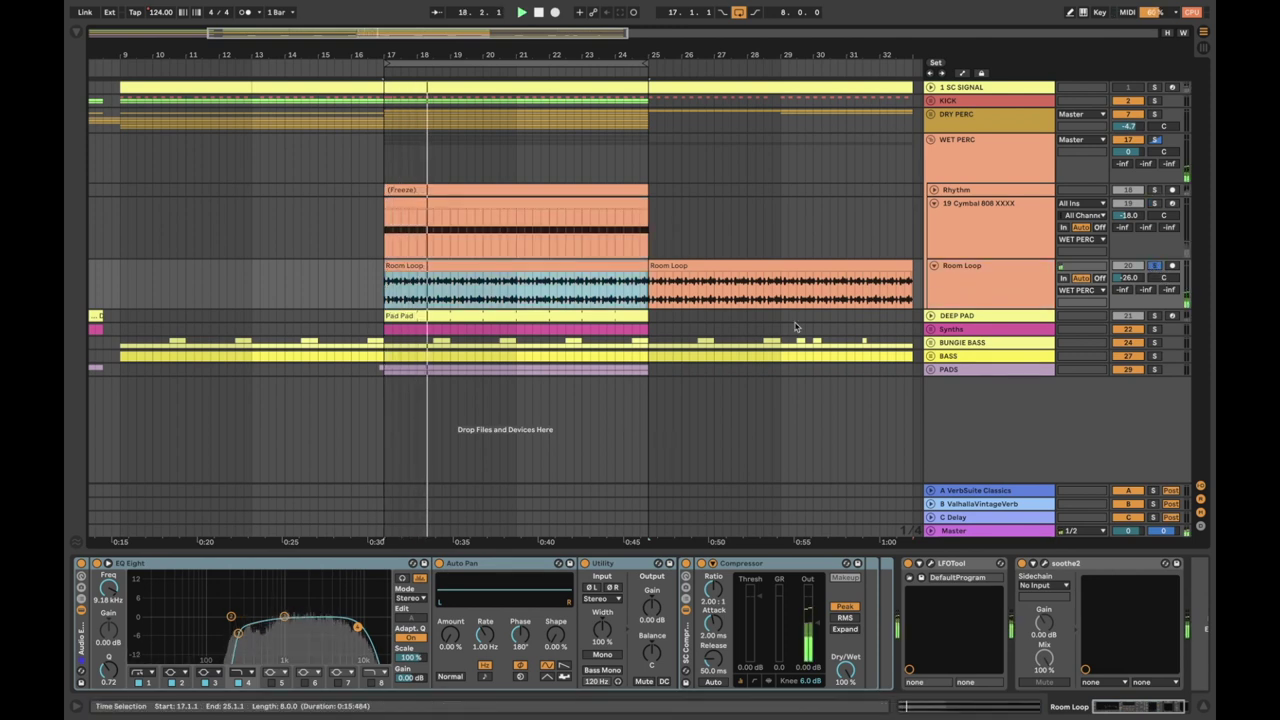
Step: Replay the soloed Room Loop from bar 17 and switch off its EQ Eight to hear the difference
left_click(1042, 282)
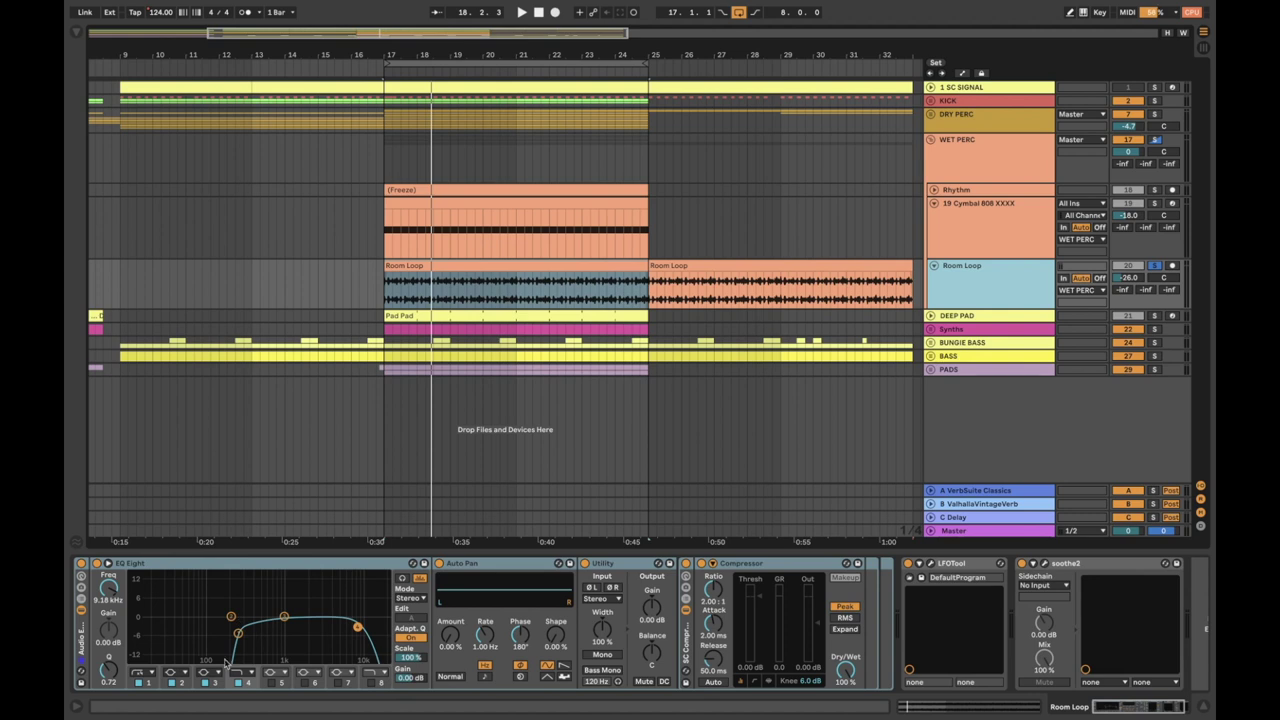
key("space")
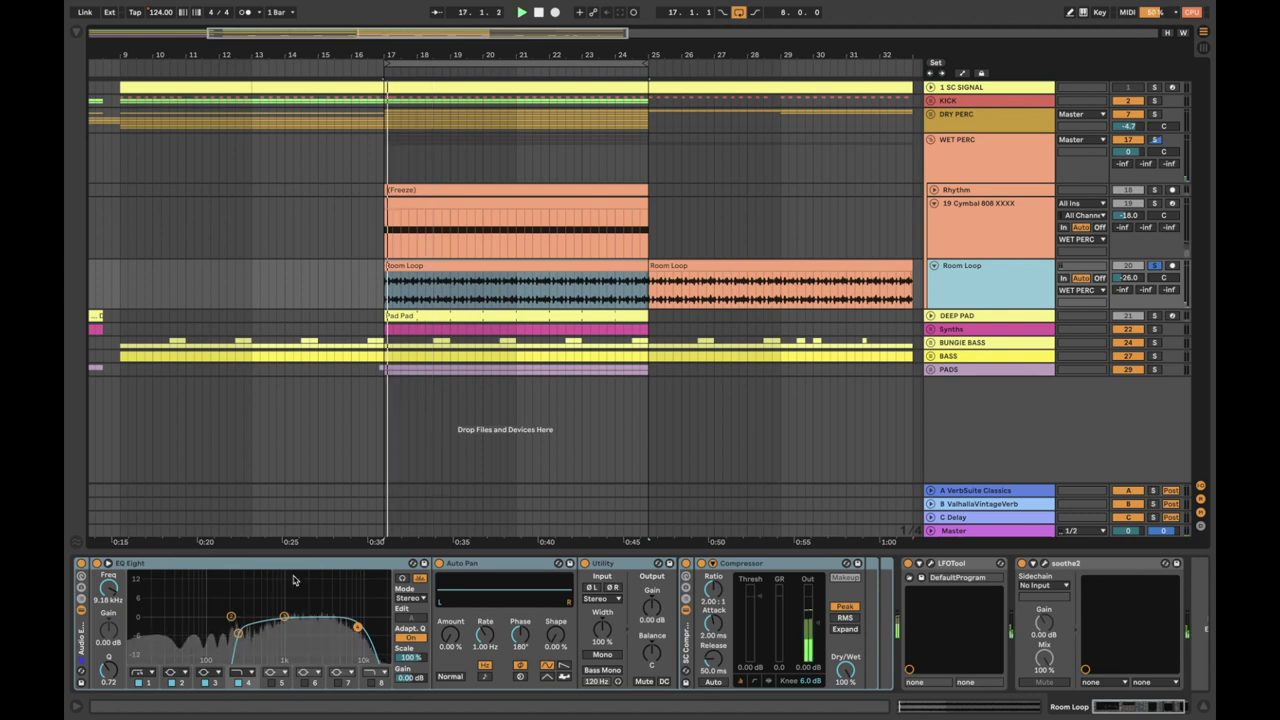
left_click(96, 564)
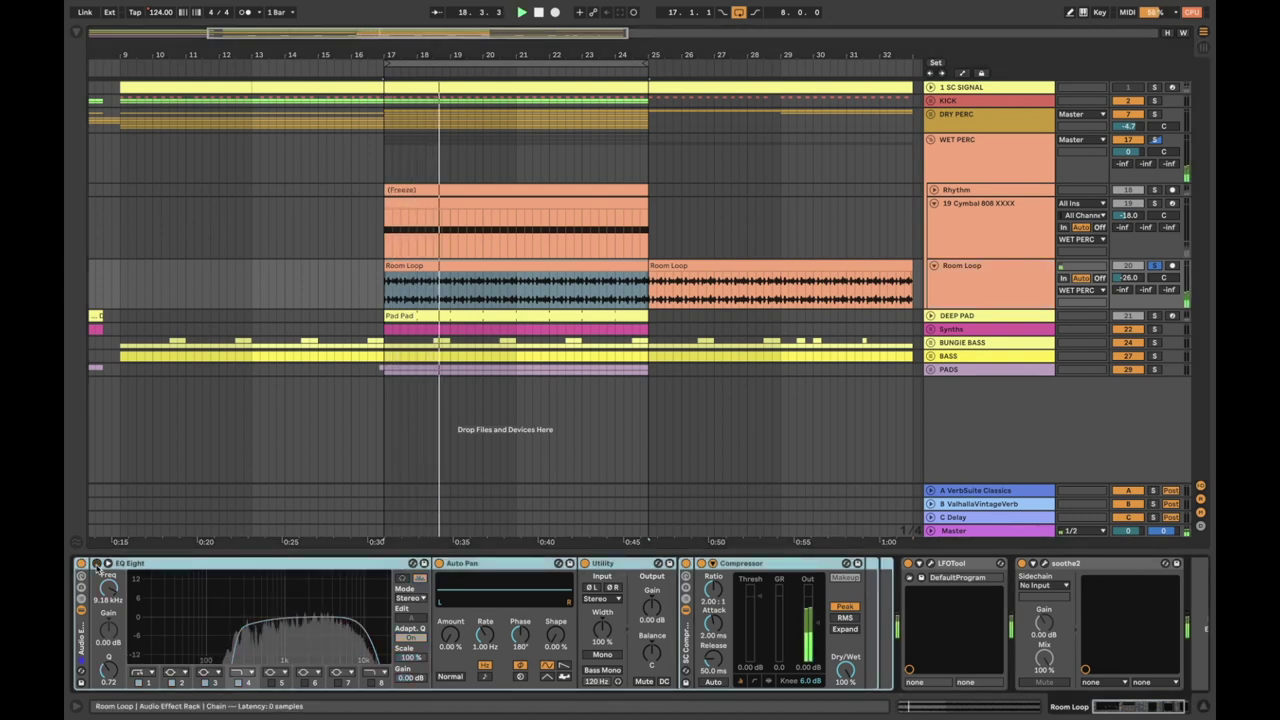
Step: Switch the Room Loop's EQ Eight back on and open its soothe2 plug-in window clear of the device chain
left_click(96, 564)
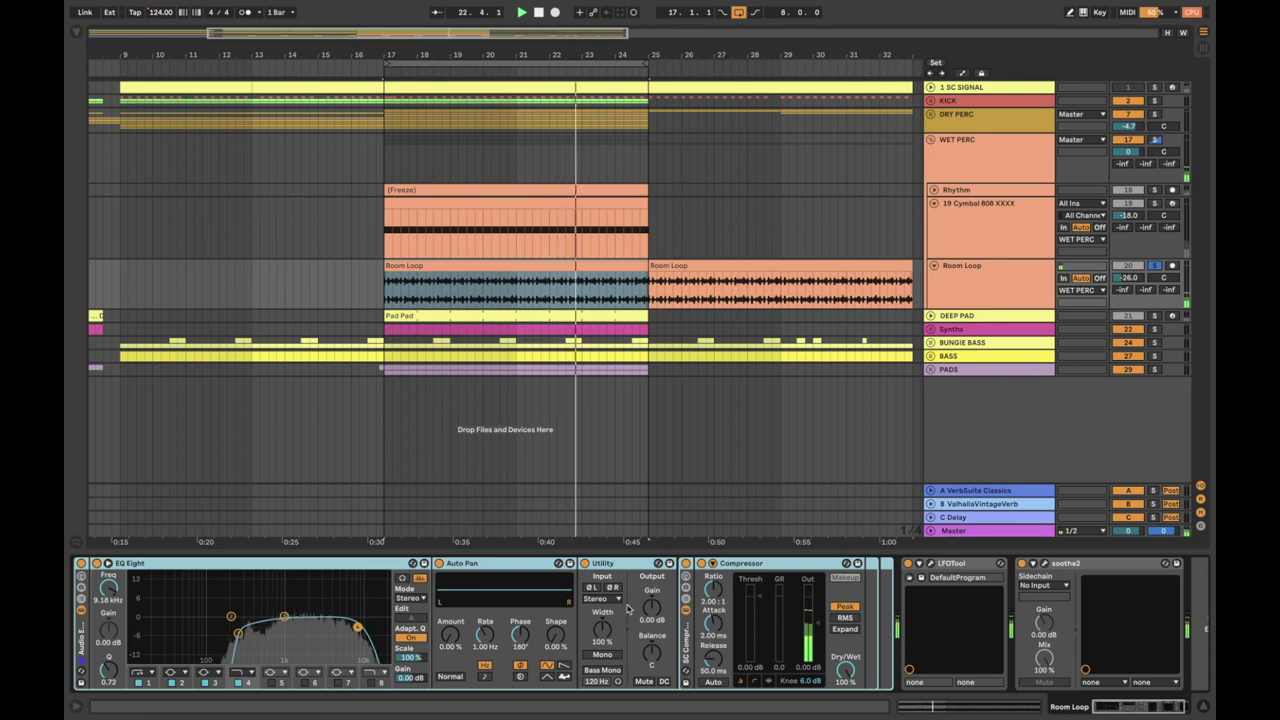
scroll(766, 630, "right", 2)
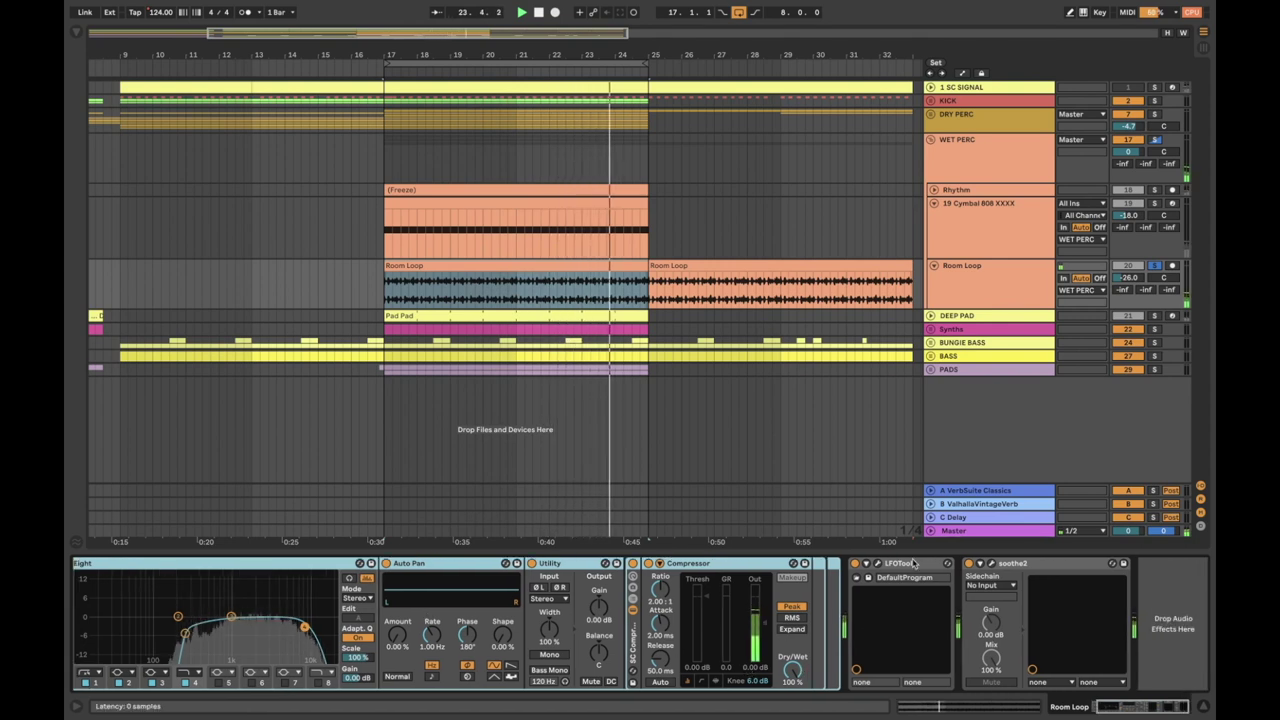
left_click(979, 563)
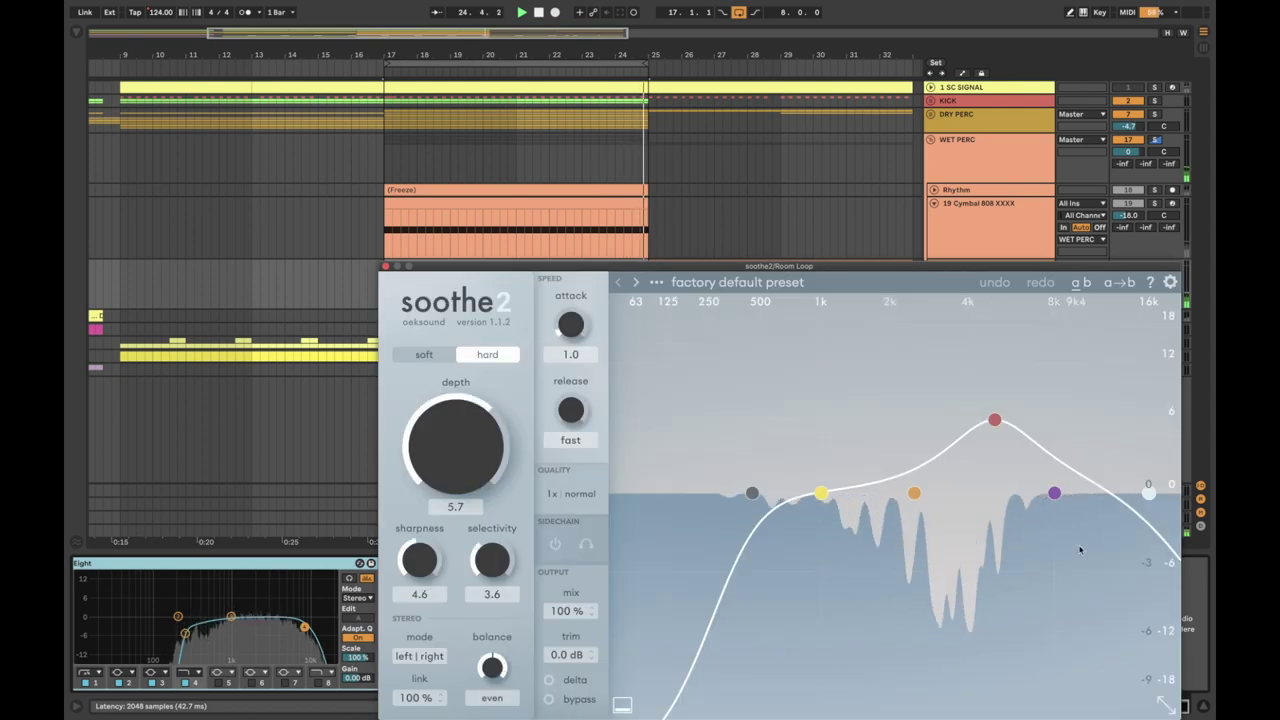
left_click_drag(857, 267, 758, 104)
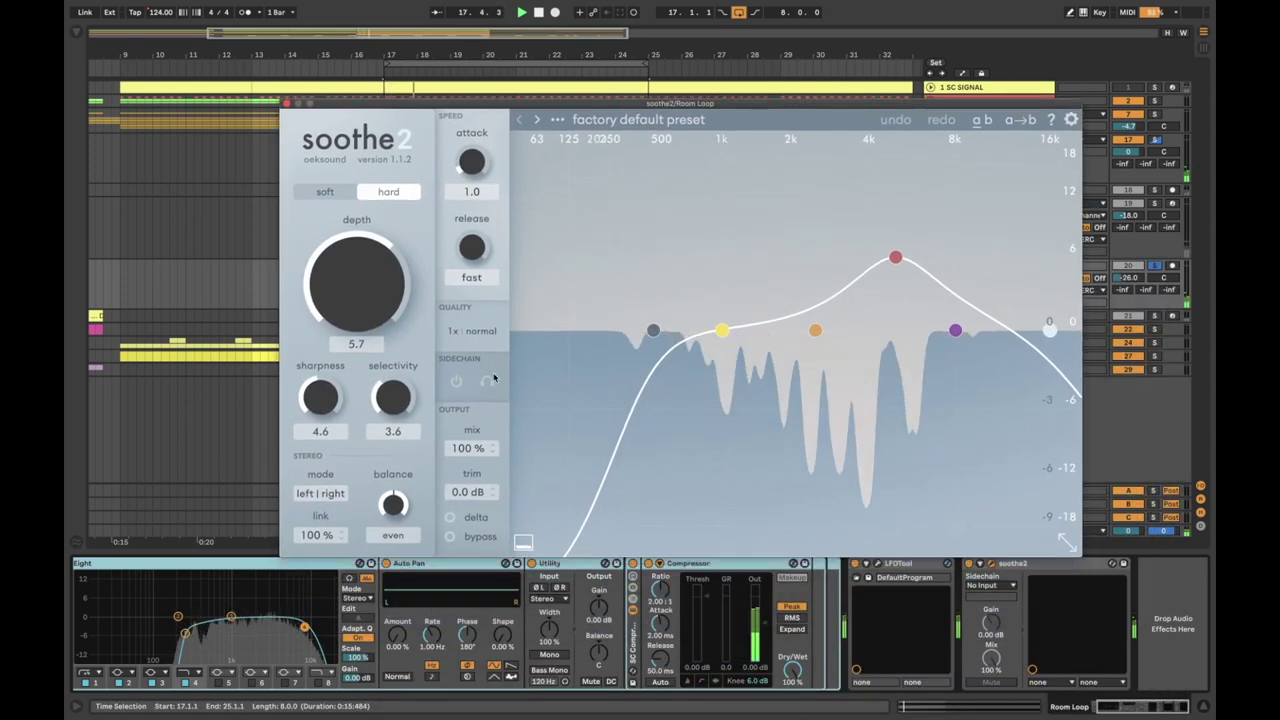
Step: Audition soothe2's delta signal on the Room Loop, switch delta off again and close the plug-in window
left_click(450, 517)
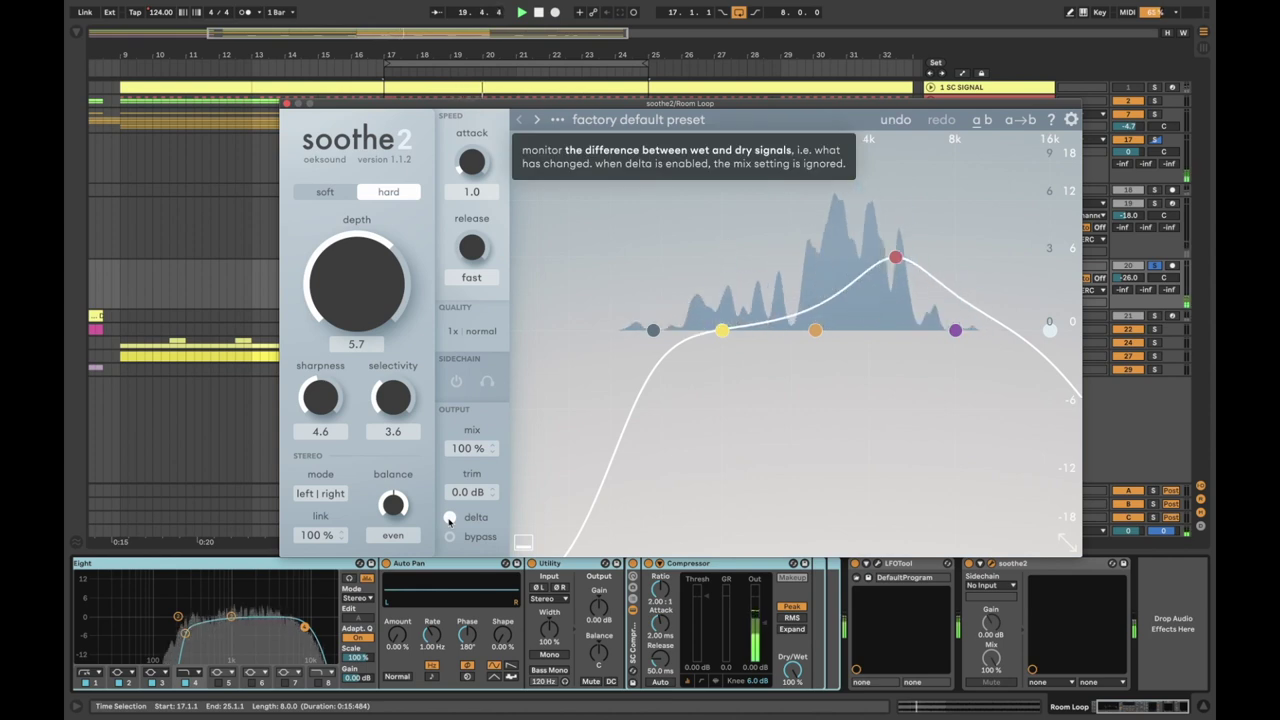
left_click(450, 517)
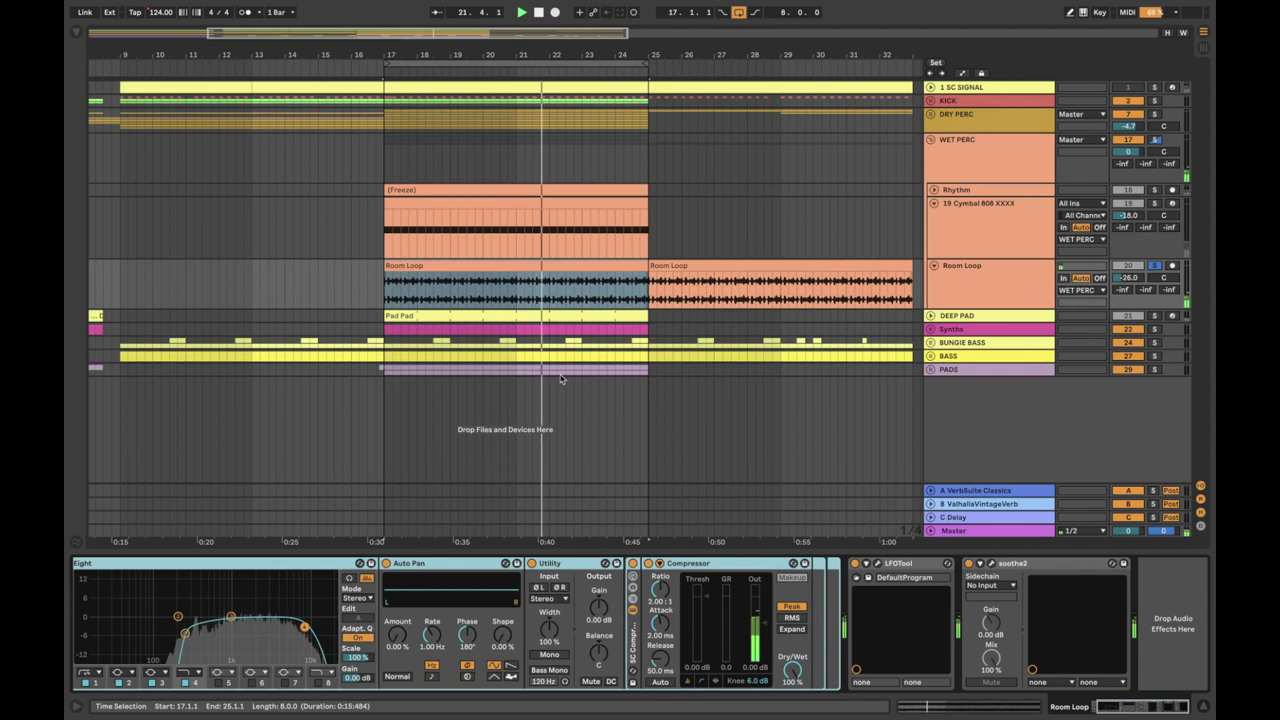
left_click(286, 103)
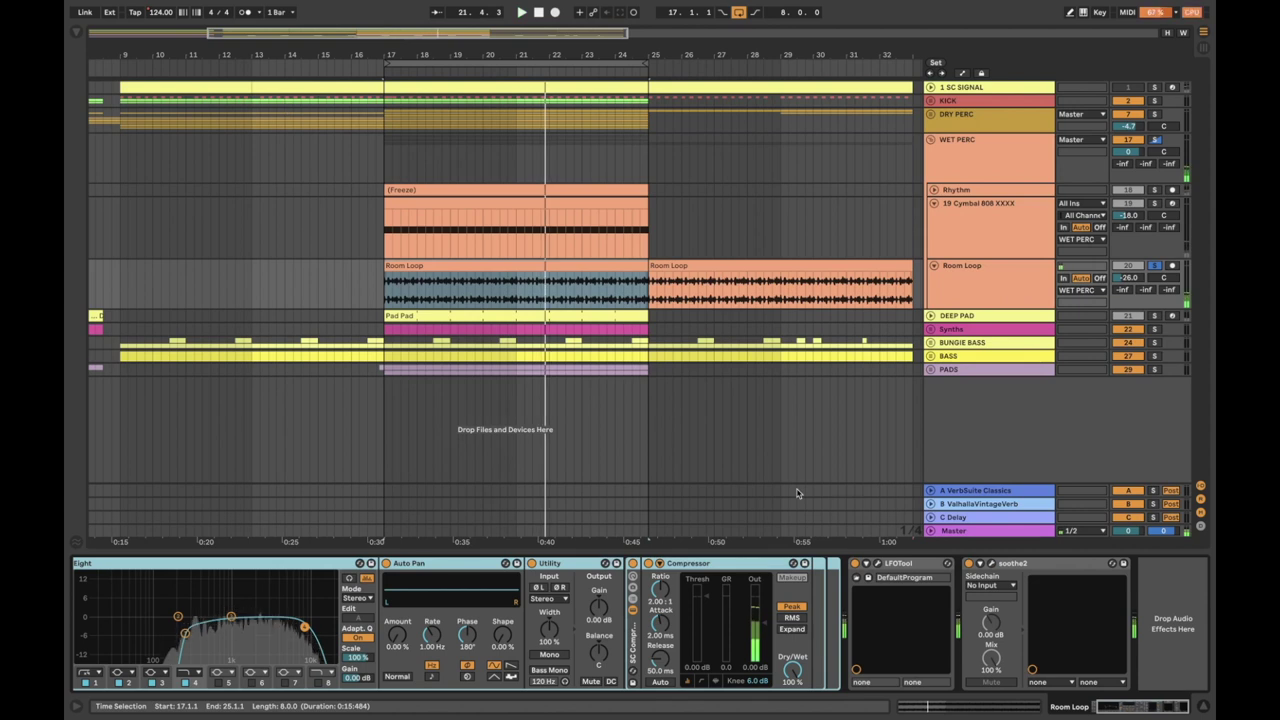
Step: Fold the Room Loop and cymbal tracks and select the WET PERC group
left_click(1000, 285)
left_click(933, 265)
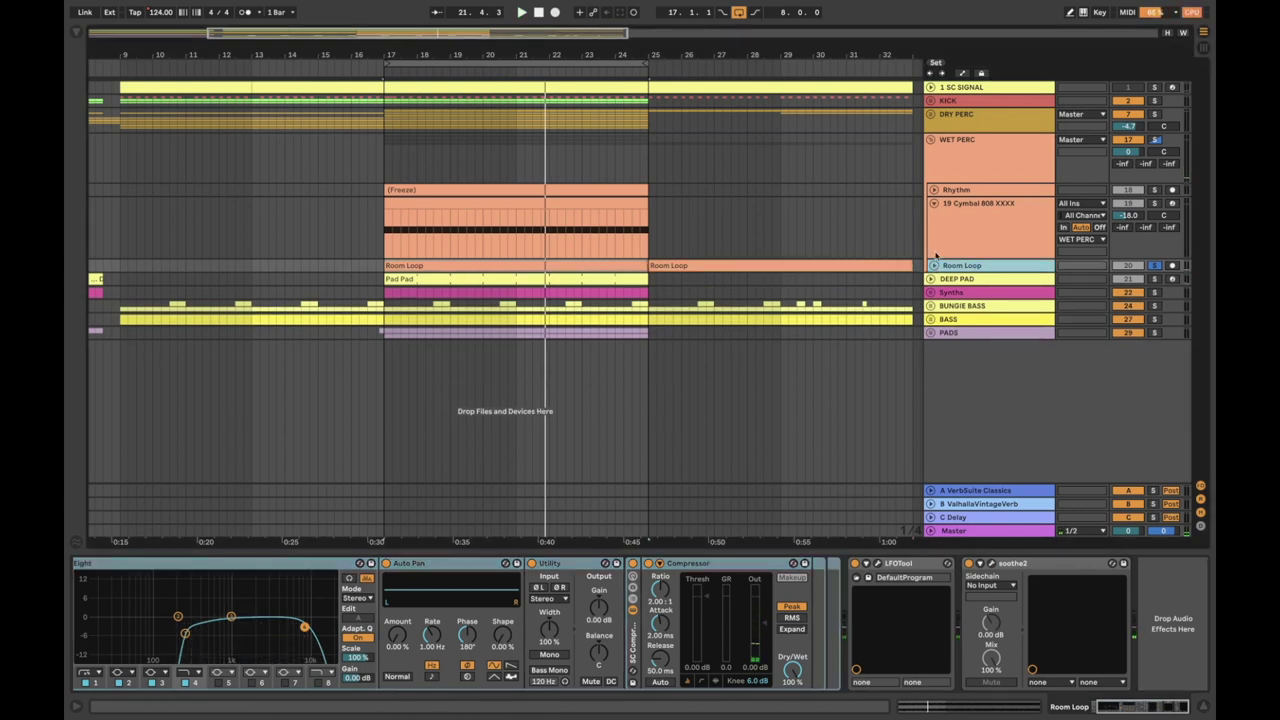
left_click(934, 204)
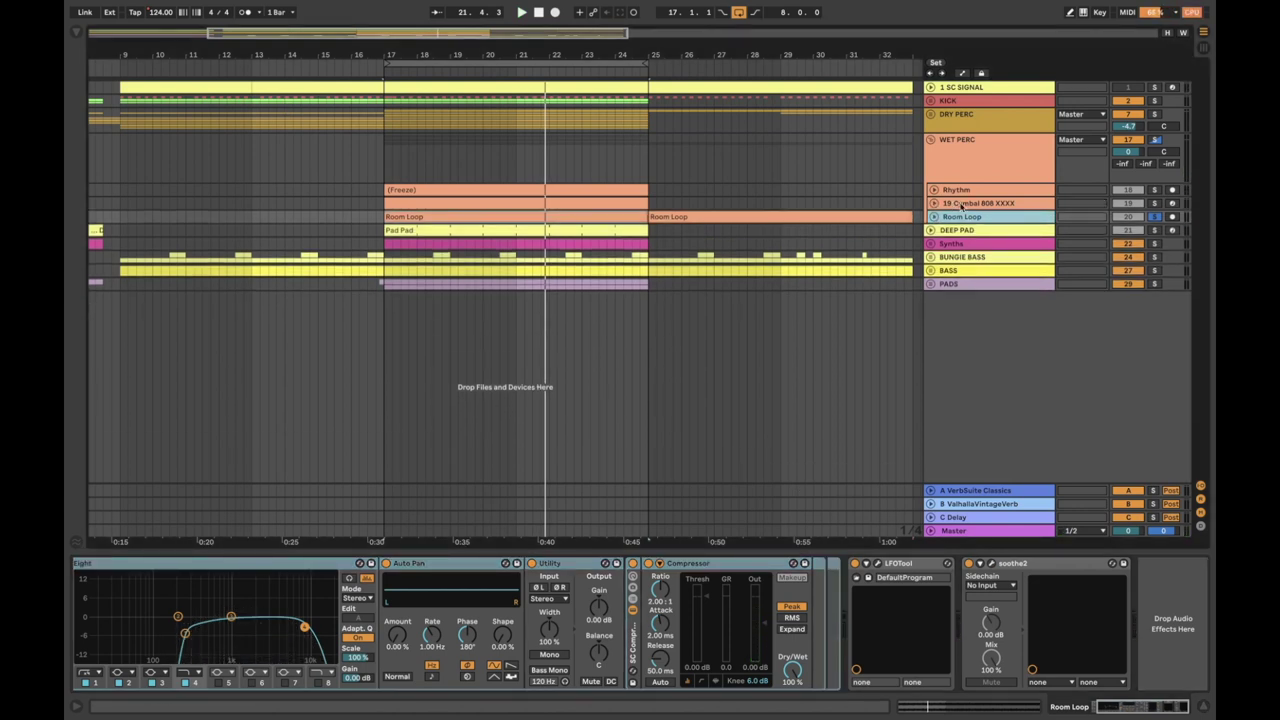
left_click(984, 157)
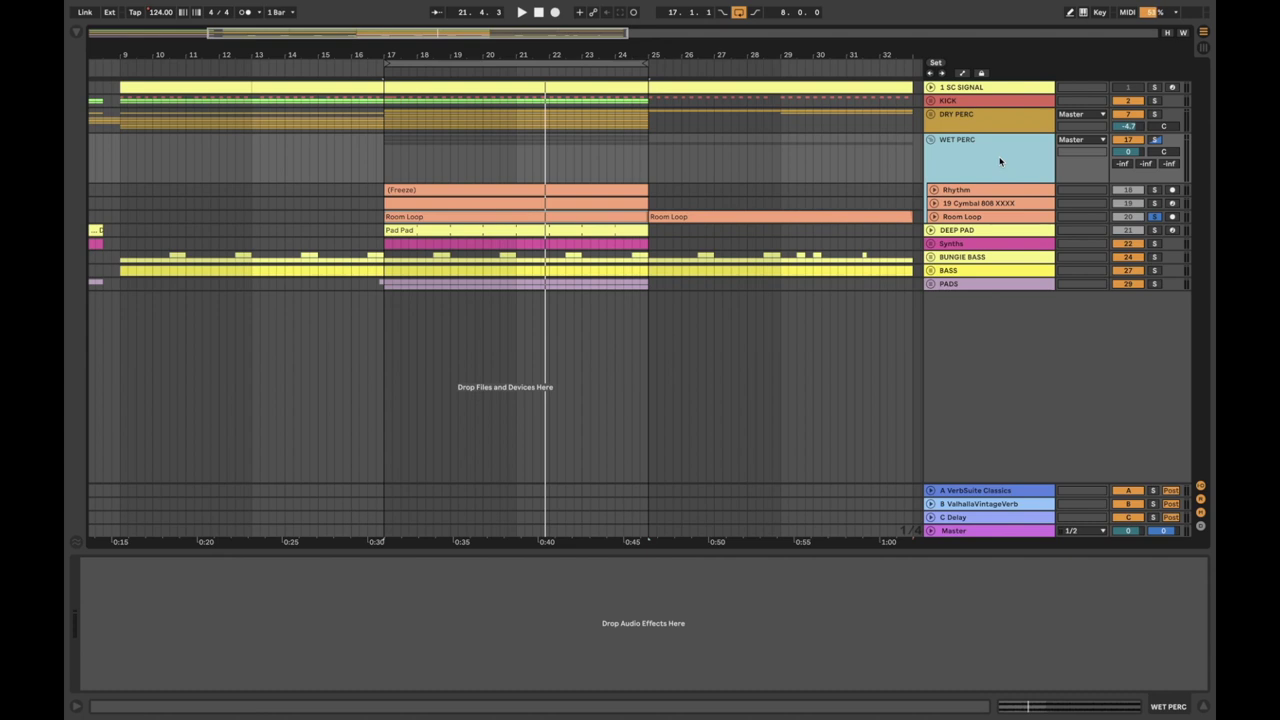
Step: Play the soloed DRY PERC and WET PERC groups from bar 17, then compare them with the kick soloed alone and all three together
left_click(1155, 114)
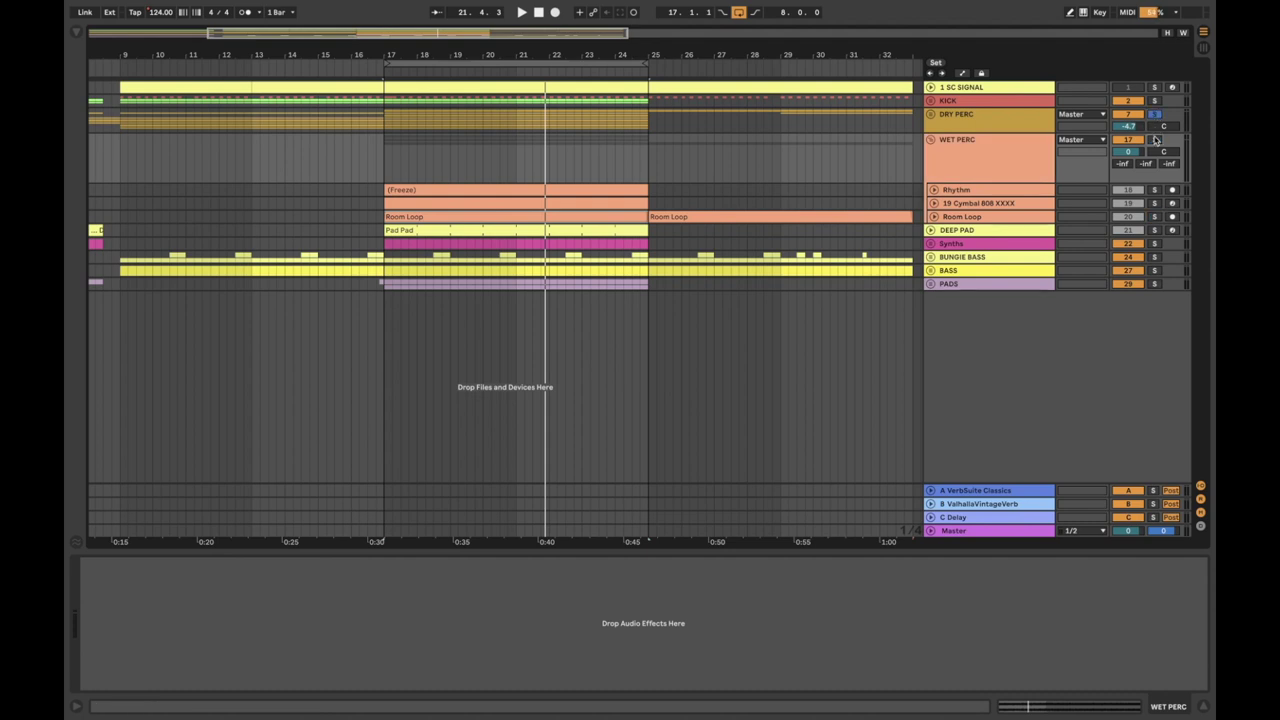
key("space")
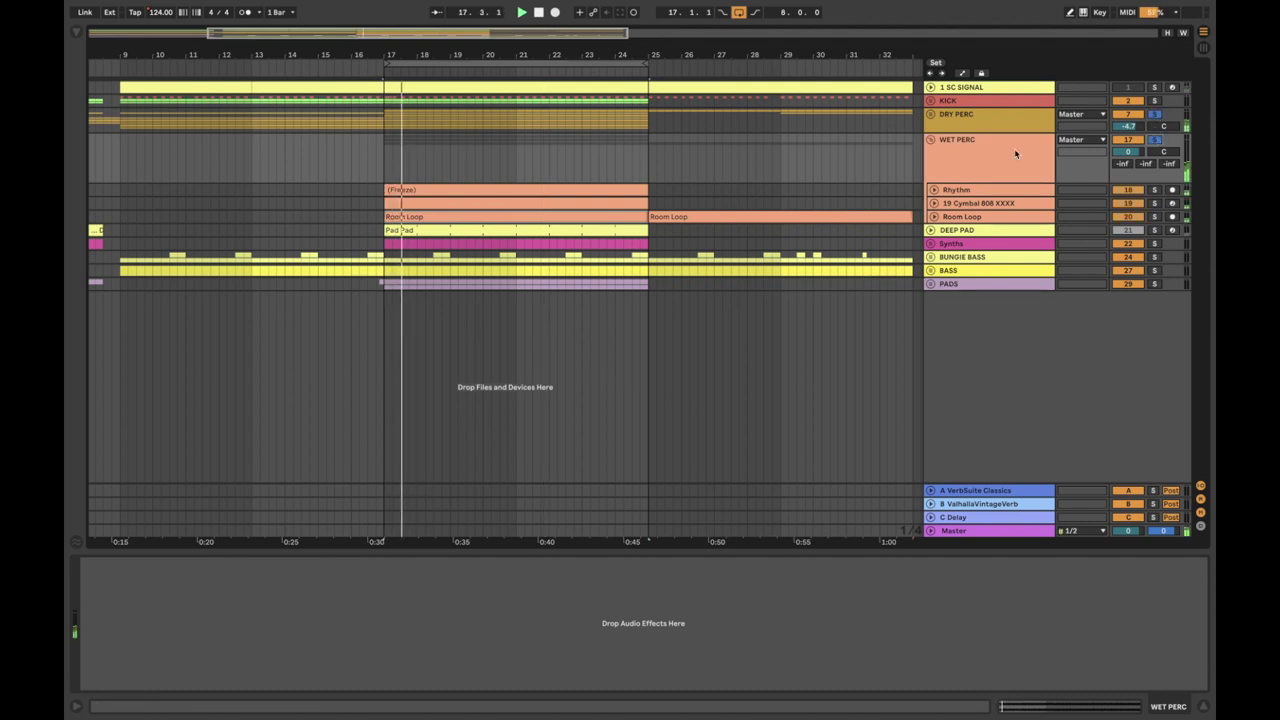
left_click(1155, 101)
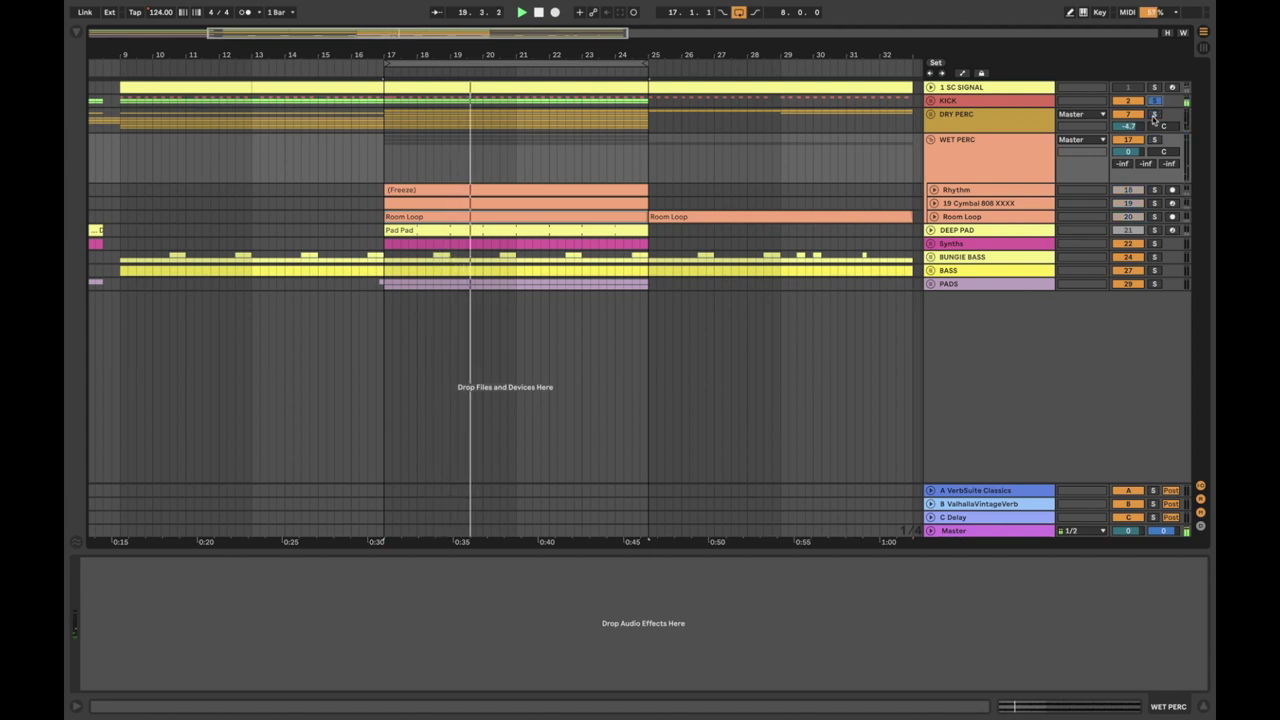
left_click(1155, 140)
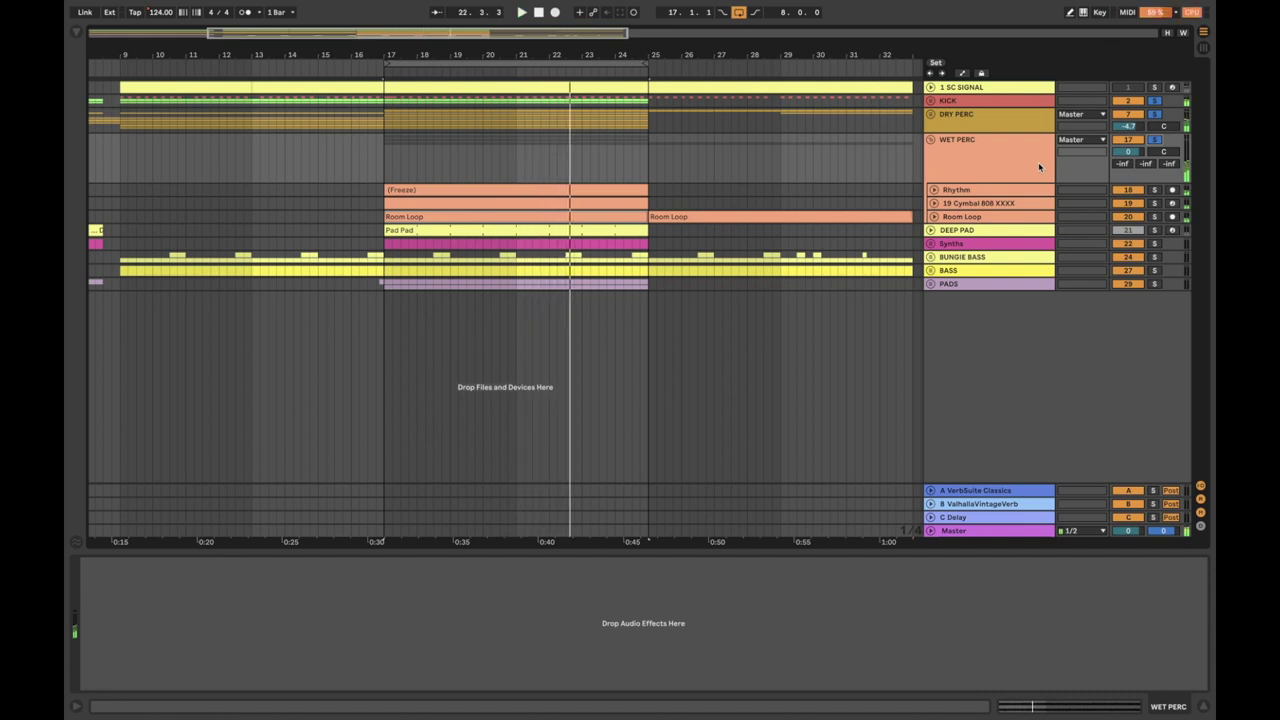
Step: Show the cymbal and Room Loop device chains in the WET PERC group, then fold the group
left_click(992, 169)
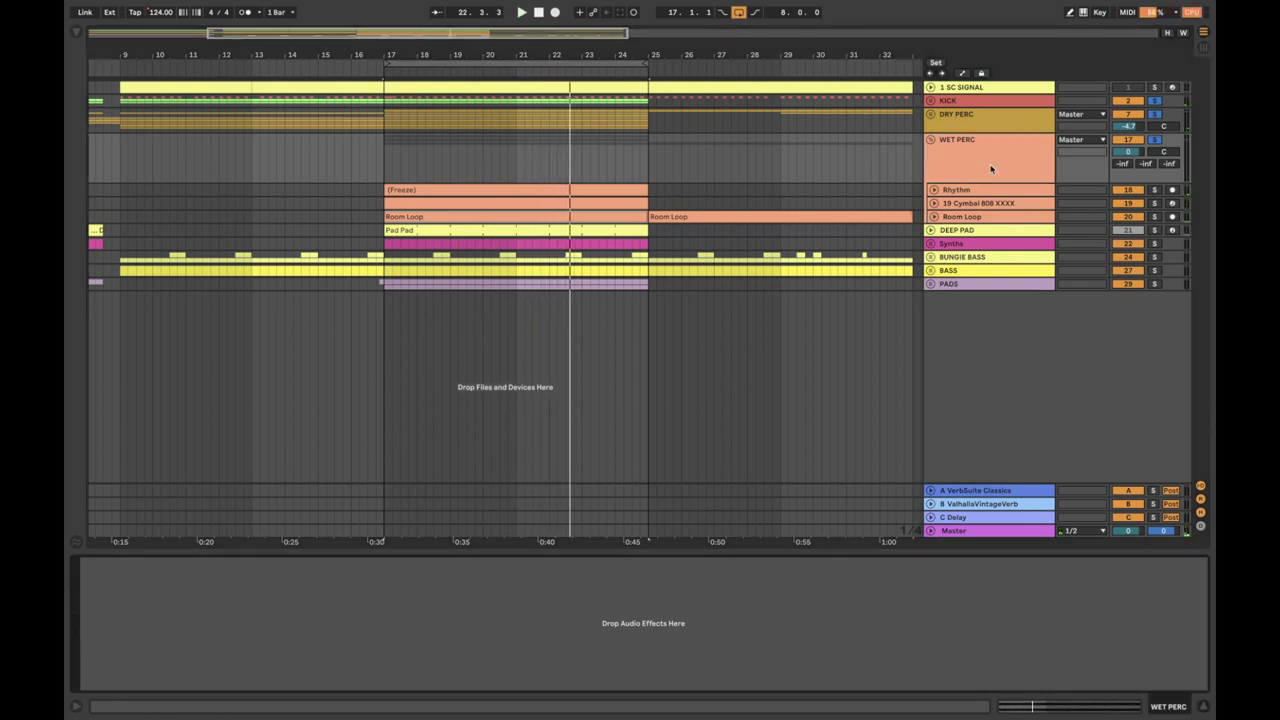
left_click(977, 203)
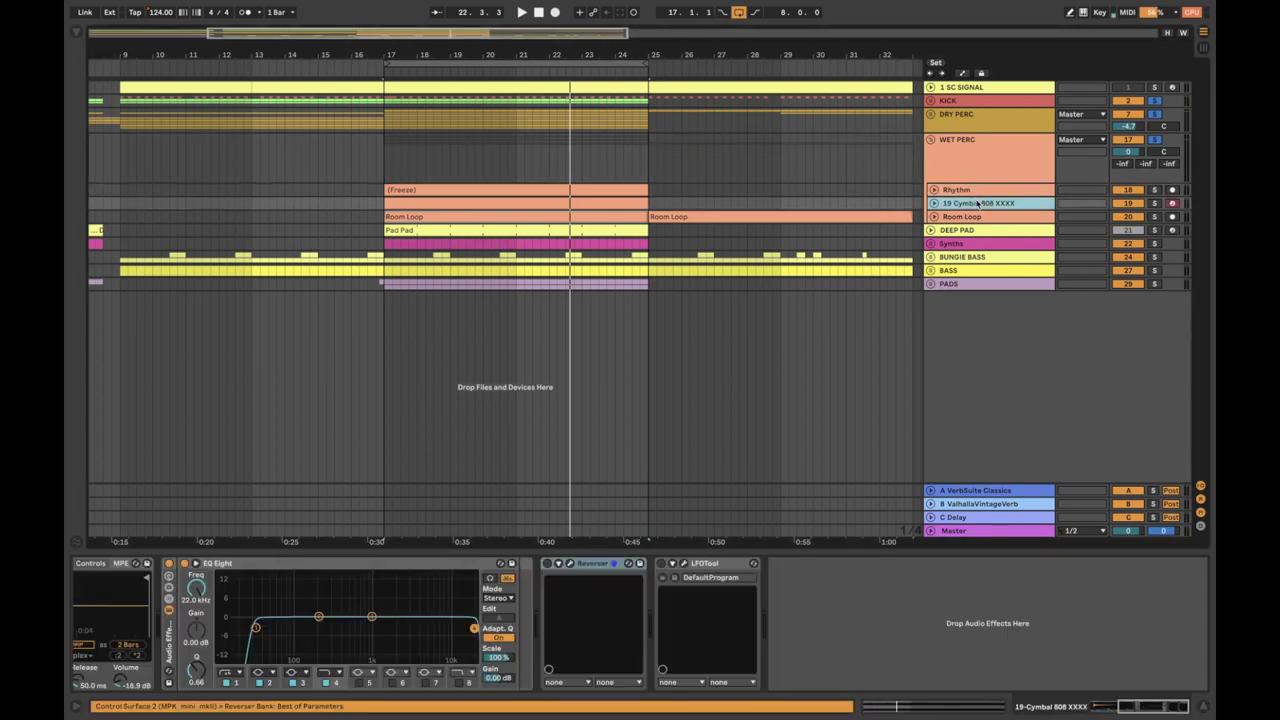
left_click(979, 217)
left_click(980, 163)
left_click(931, 140)
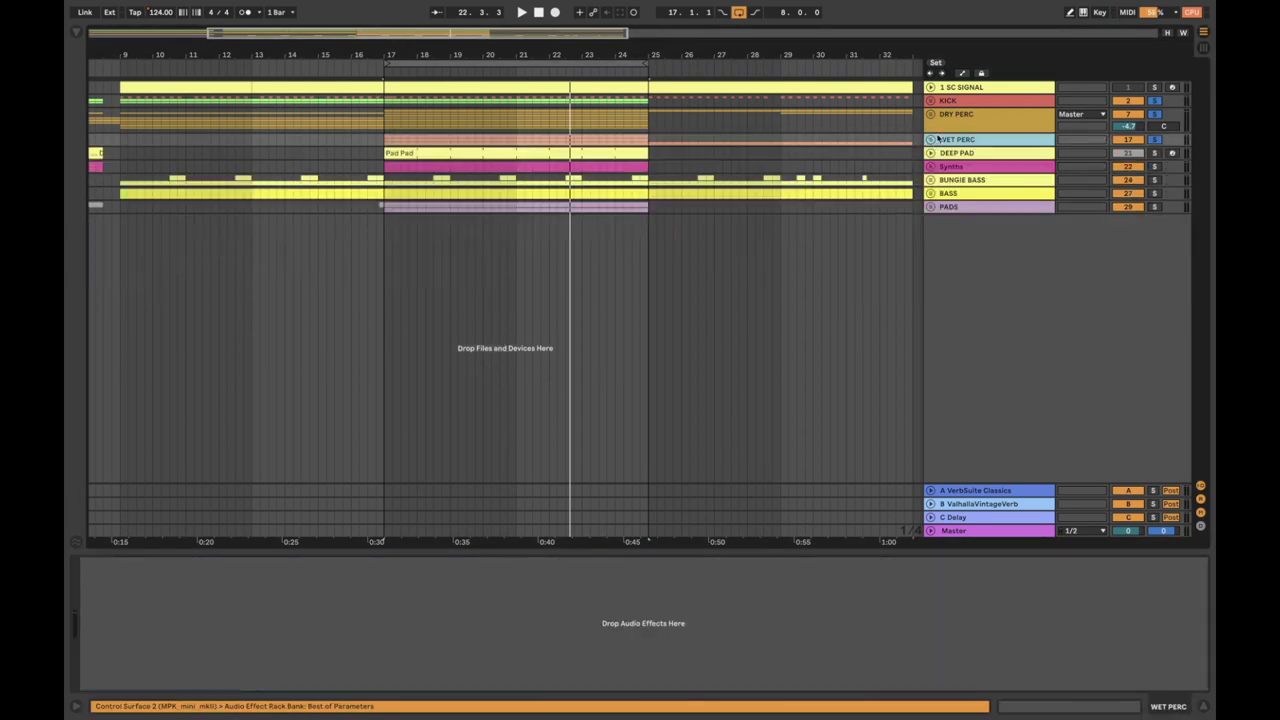
Step: Unfold DRY PERC to review the Shaker, Beat_01 and Percussion tracks, then fold the group again
left_click(935, 122)
left_click(931, 115)
left_click(965, 176)
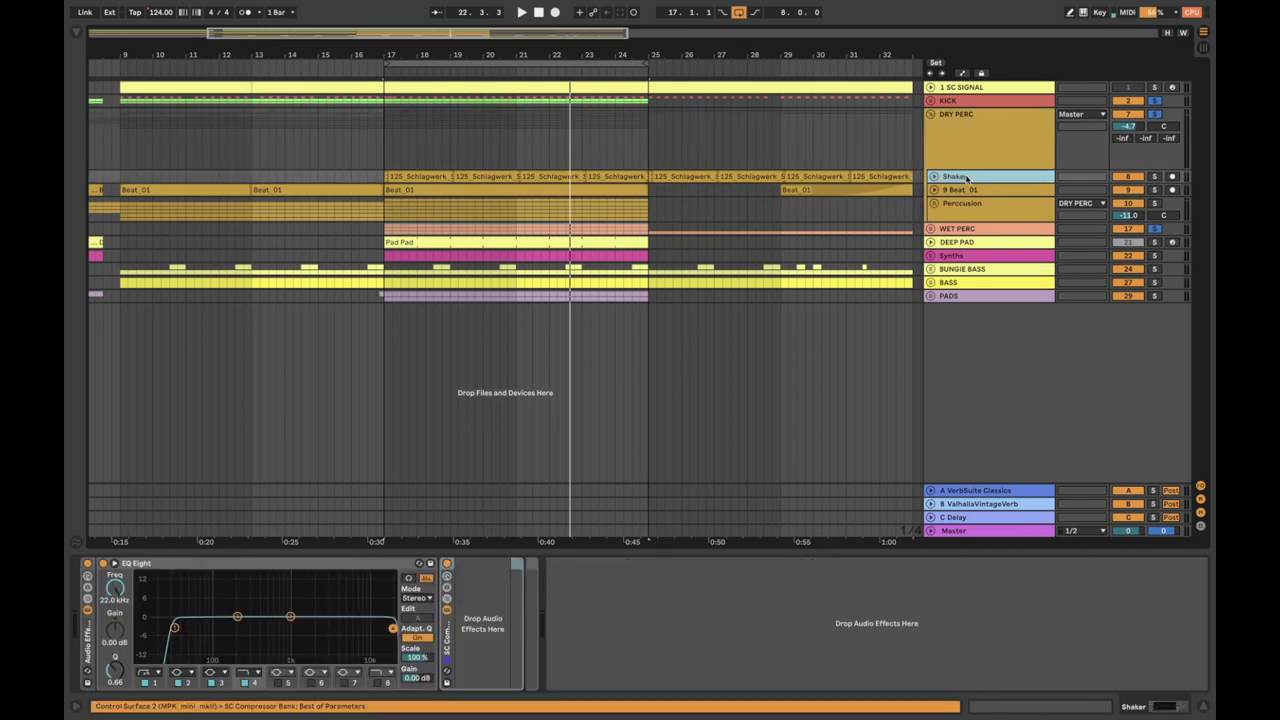
left_click(968, 189)
left_click(969, 206)
left_click(975, 189)
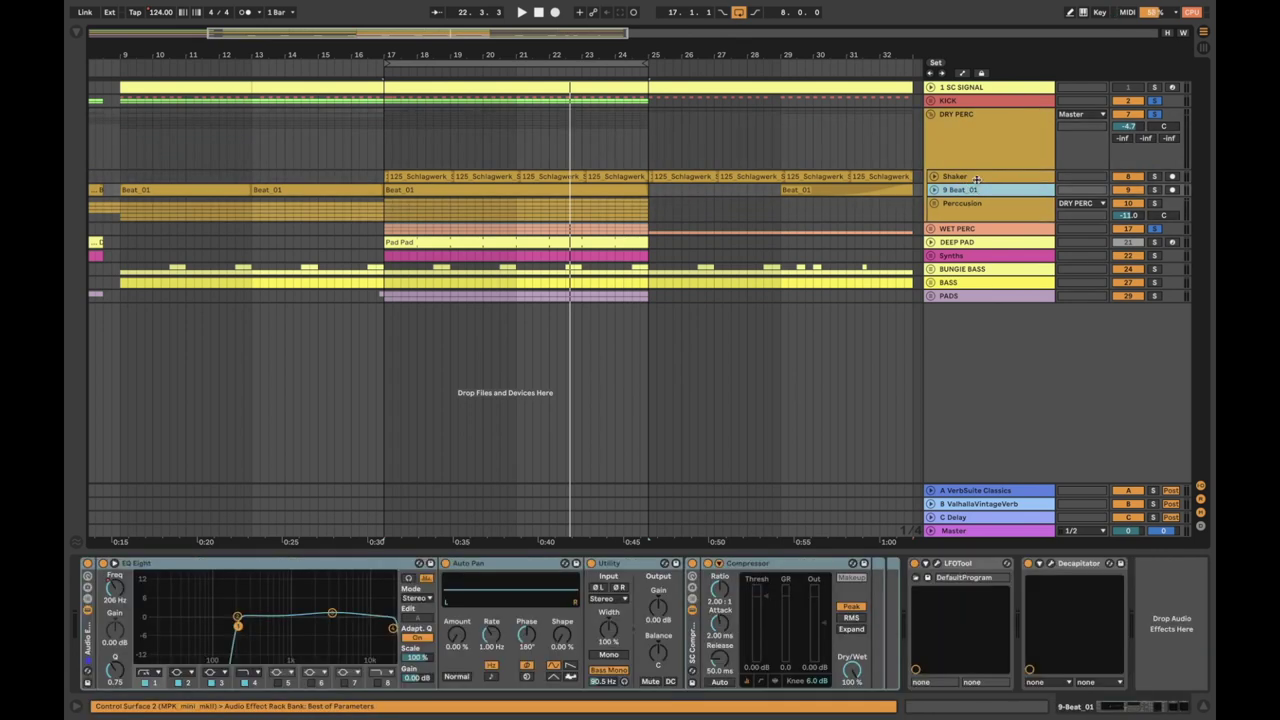
left_click(979, 177)
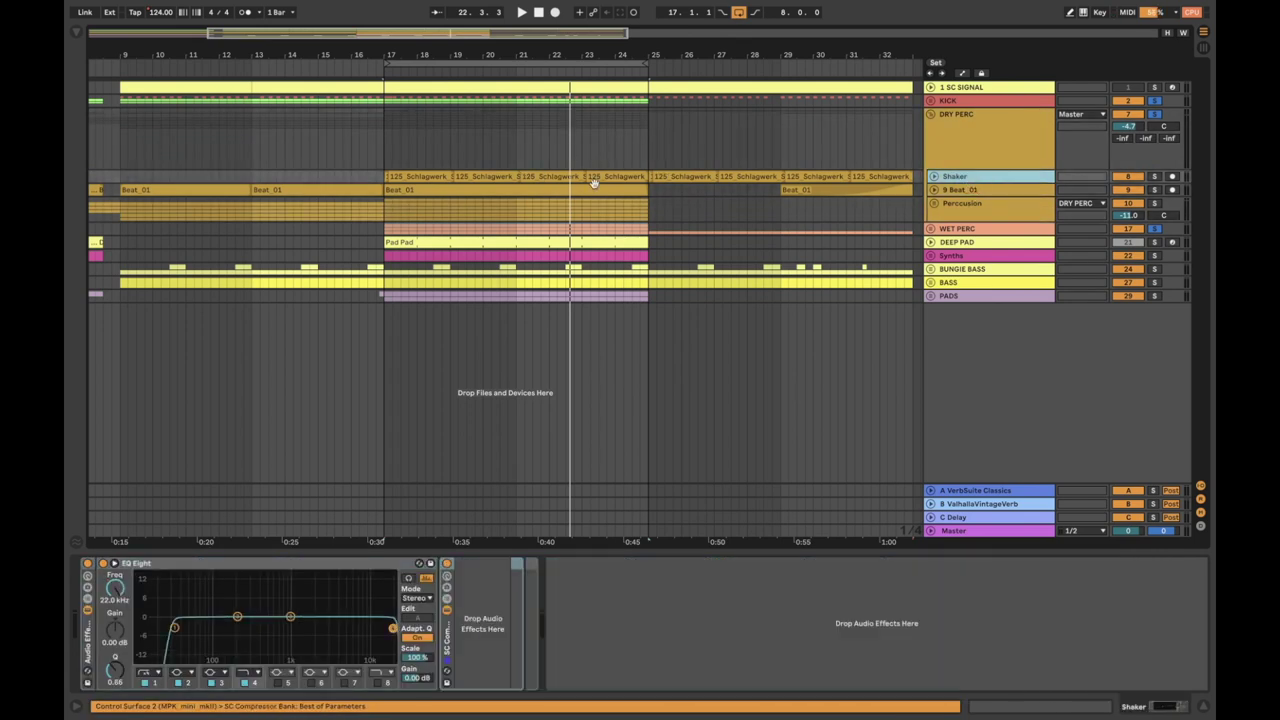
left_click(950, 146)
left_click(931, 115)
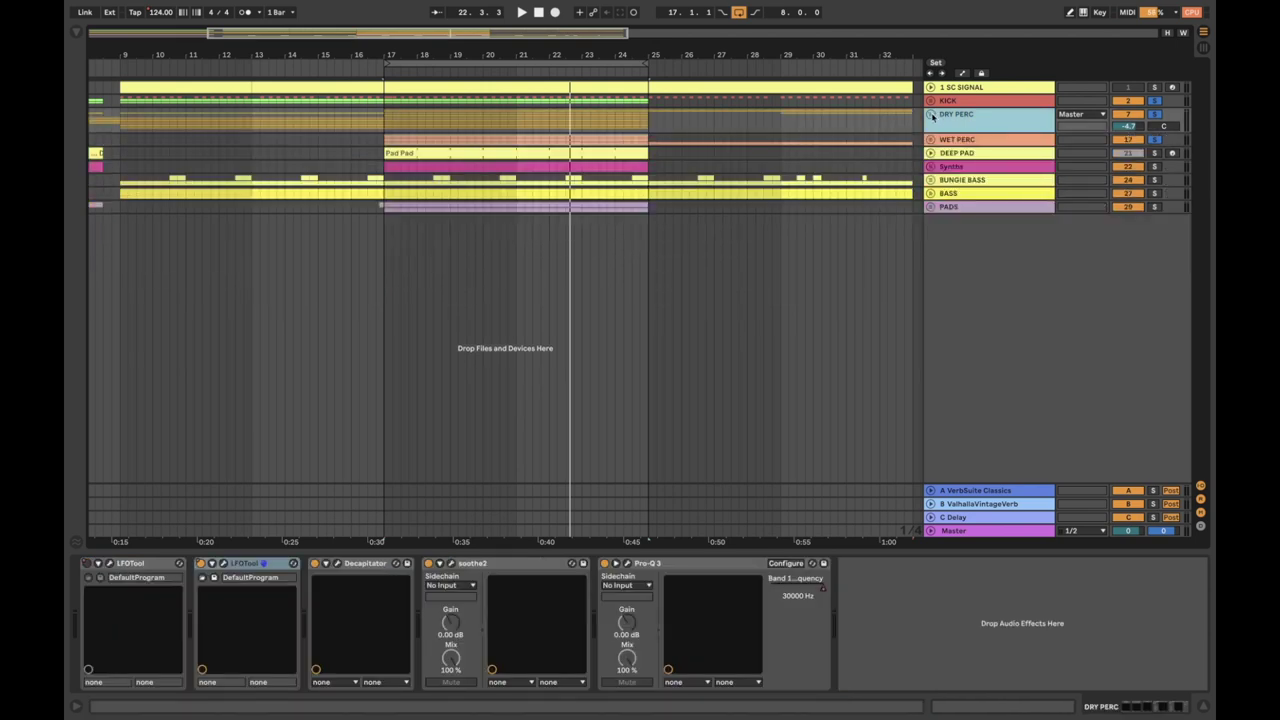
Step: Clear the solos on the kick and both percussion groups, and review the KICK, DRY PERC and WET PERC device chains
left_click(1153, 116)
left_click(985, 103)
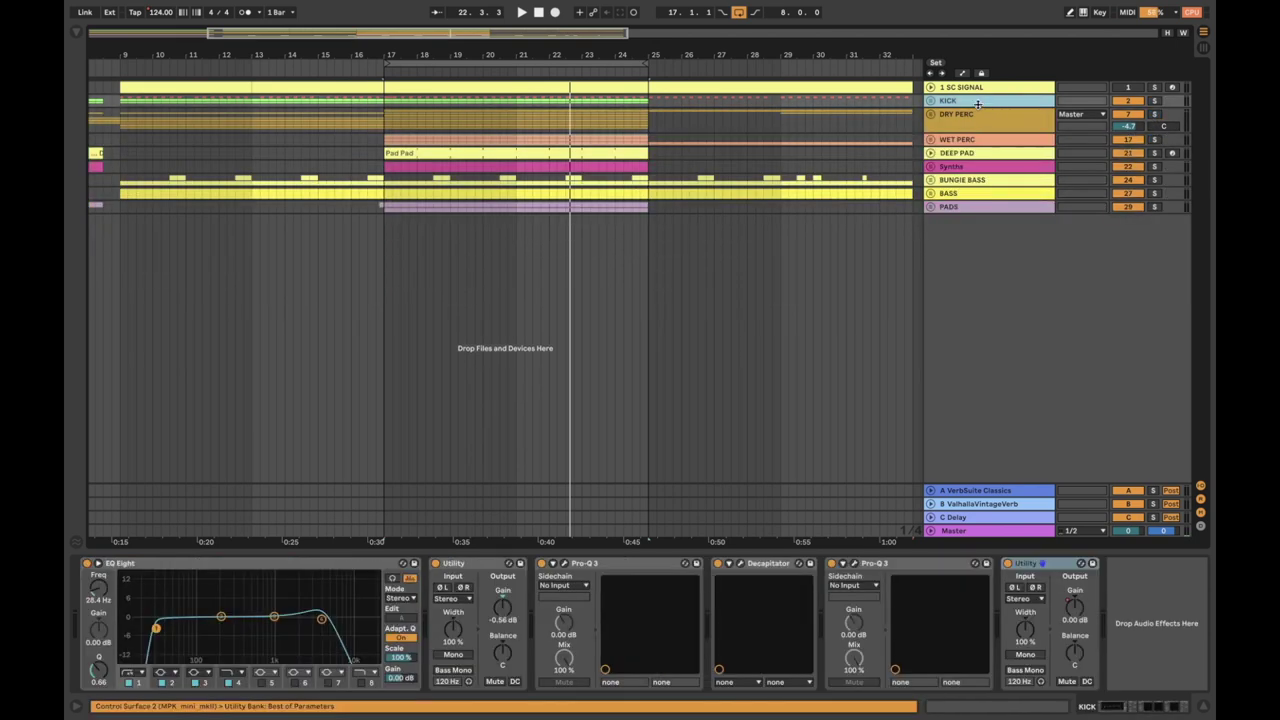
left_click(957, 121)
left_click(958, 140)
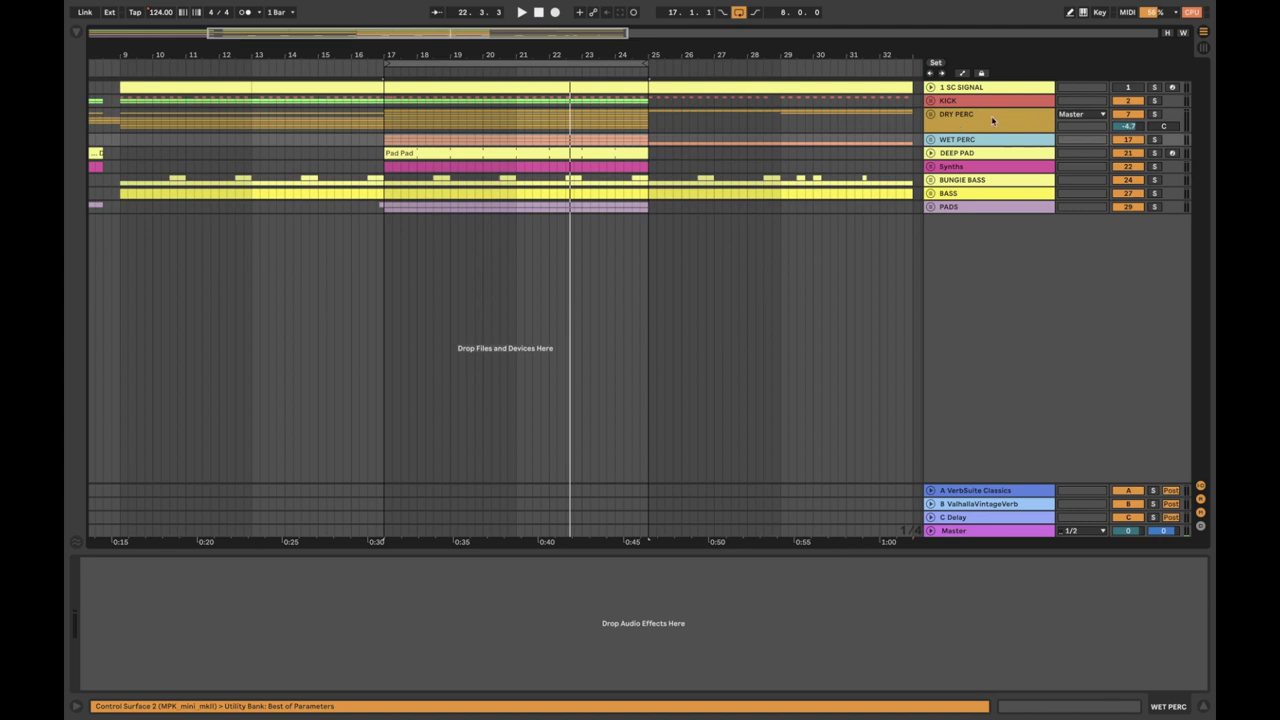